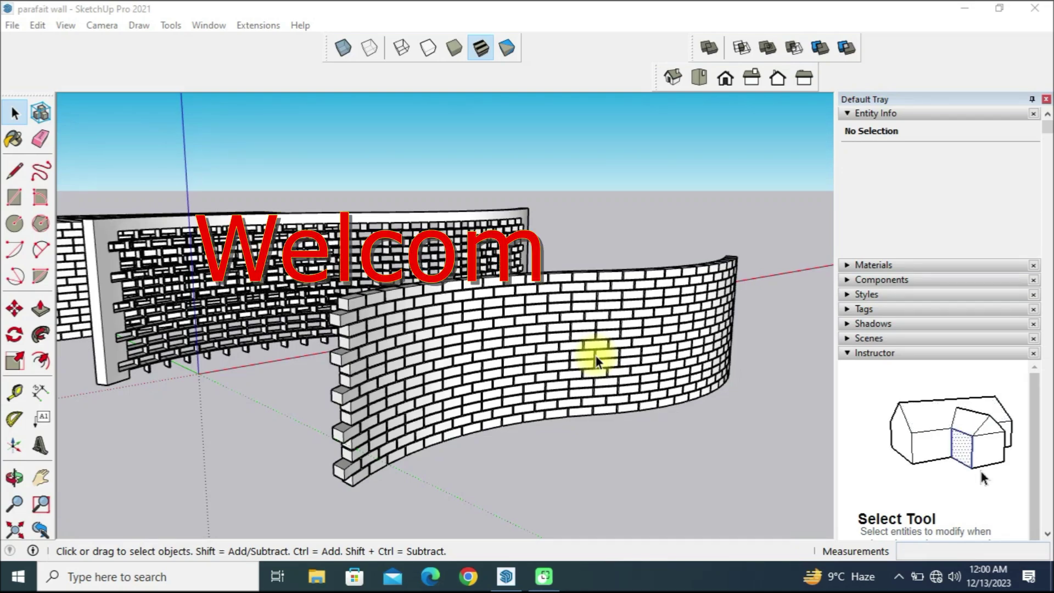
- Window-select the three sample brick walls and delete them, leaving an empty scene
{"action": "mouse_move", "coordinate": [558, 306]}
{"action": "middle_mouse_down"}
{"action": "mouse_move", "coordinate": [517, 300]}
{"action": "mouse_move", "coordinate": [513, 289]}
{"action": "middle_mouse_up"}
{"action": "scroll", "coordinate": [329, 280], "scroll_direction": "down", "scroll_amount": 3}
{"action": "scroll", "coordinate": [330, 280], "scroll_direction": "up", "scroll_amount": 3}
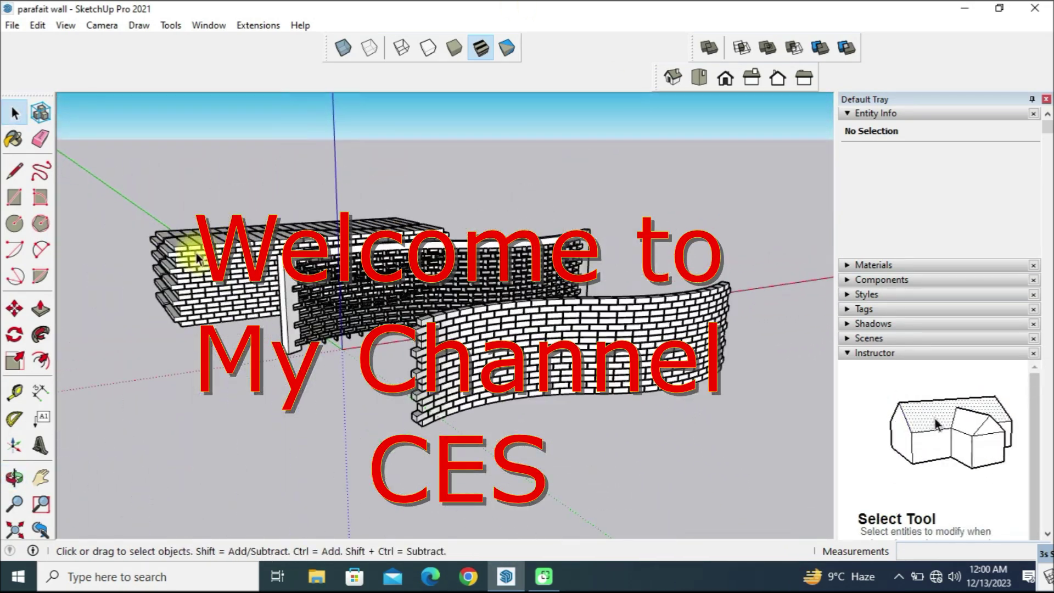
{"action": "left_click_drag", "start_coordinate": [140, 179], "coordinate": [770, 439]}
{"action": "scroll", "coordinate": [543, 330], "scroll_direction": "up", "scroll_amount": 2}
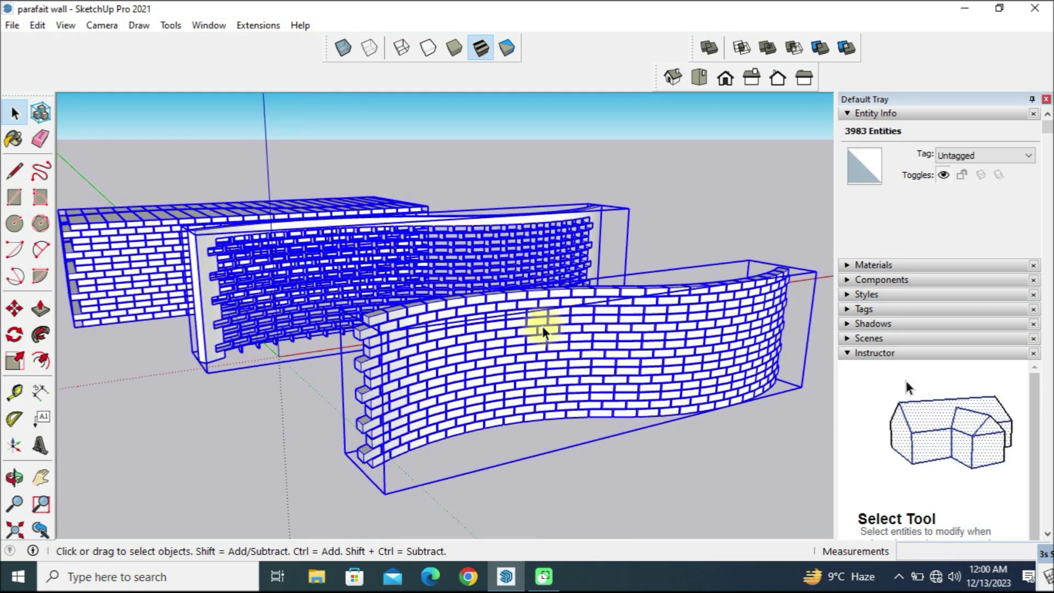
{"action": "key", "text": "Delete"}
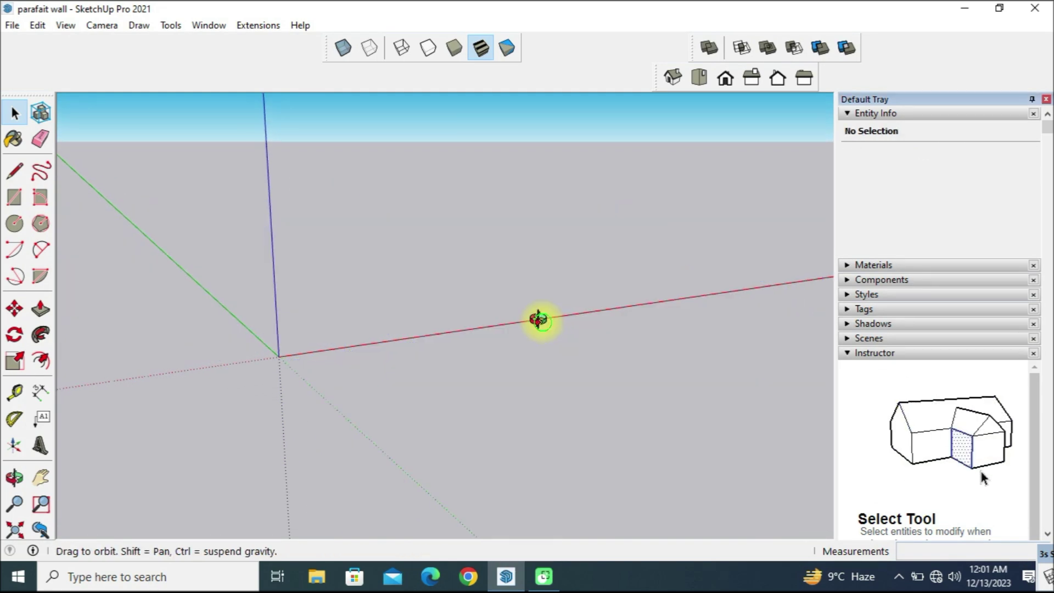
{"action": "middle_click_drag", "start_coordinate": [542, 322], "coordinate": [543, 242]}
- Draw an 8 by 3 inch rectangle starting at the origin
{"action": "left_click", "coordinate": [725, 81]}
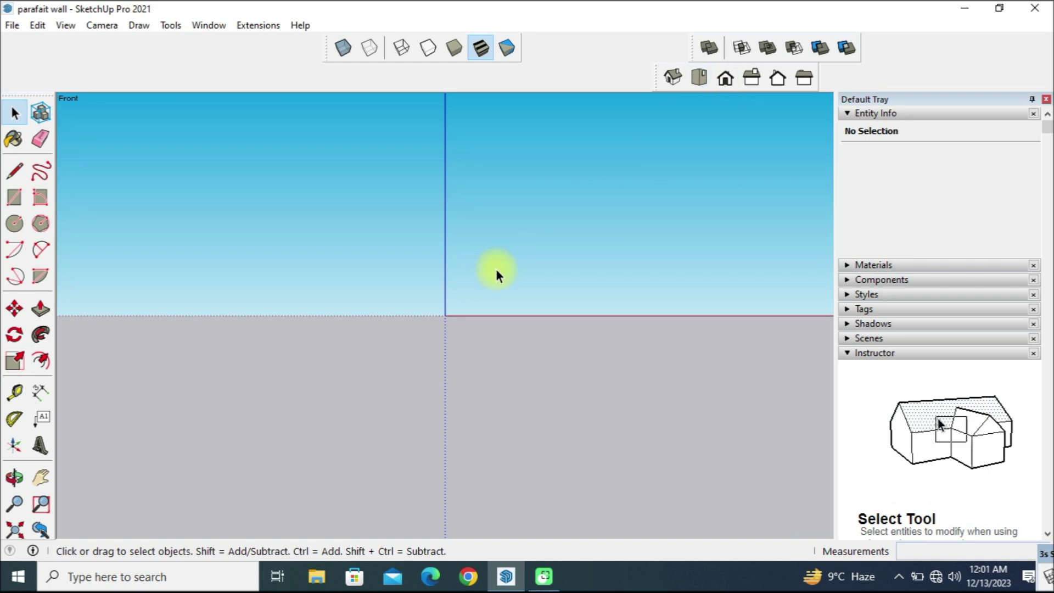
{"action": "mouse_move", "coordinate": [472, 275]}
{"action": "middle_mouse_down"}
{"action": "mouse_move", "coordinate": [530, 313]}
{"action": "mouse_move", "coordinate": [479, 417]}
{"action": "middle_mouse_up"}
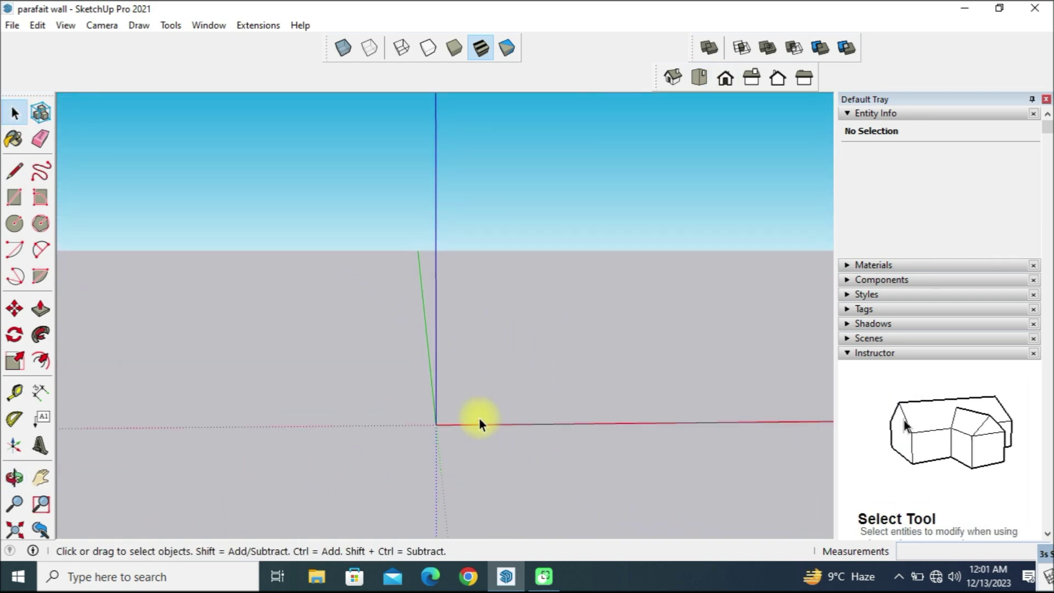
{"action": "middle_click_drag", "start_coordinate": [180, 315], "coordinate": [321, 324]}
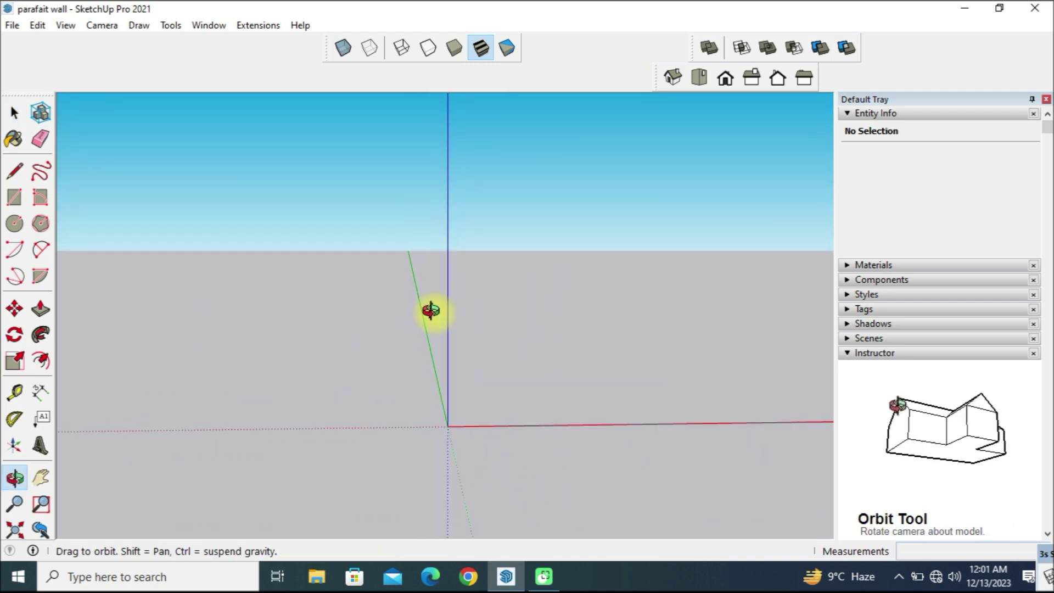
{"action": "left_click", "coordinate": [15, 197]}
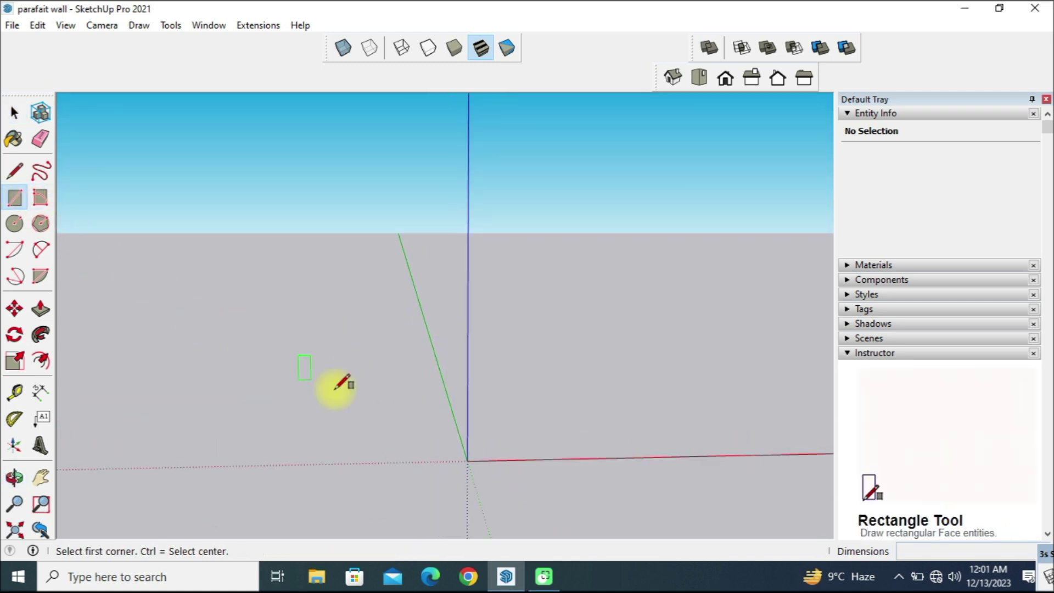
{"action": "left_click", "coordinate": [467, 460]}
{"action": "middle_click_drag", "start_coordinate": [514, 438], "coordinate": [693, 464]}
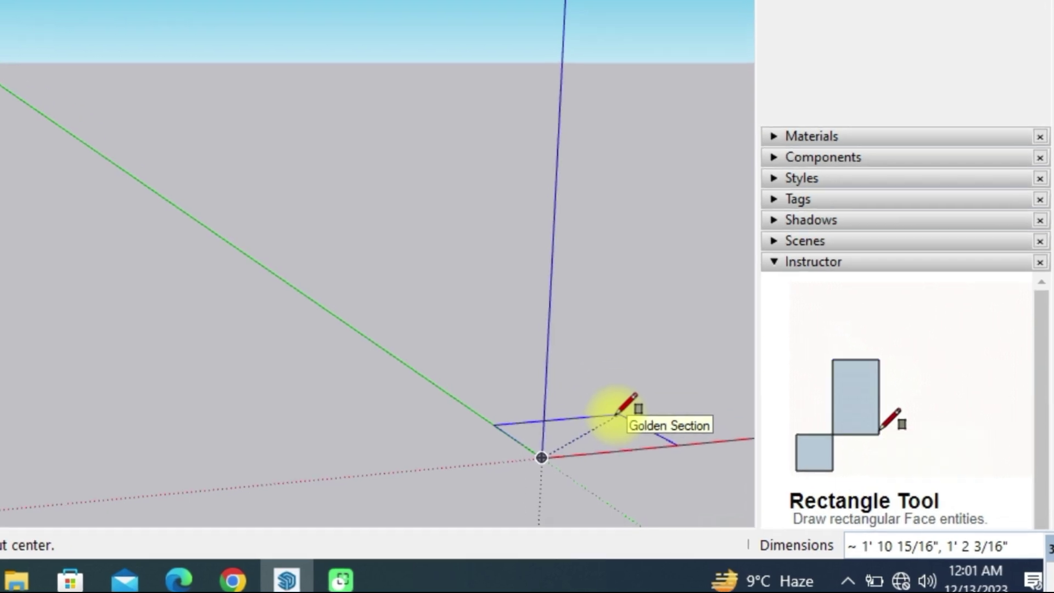
{"action": "type", "text": "8,"}
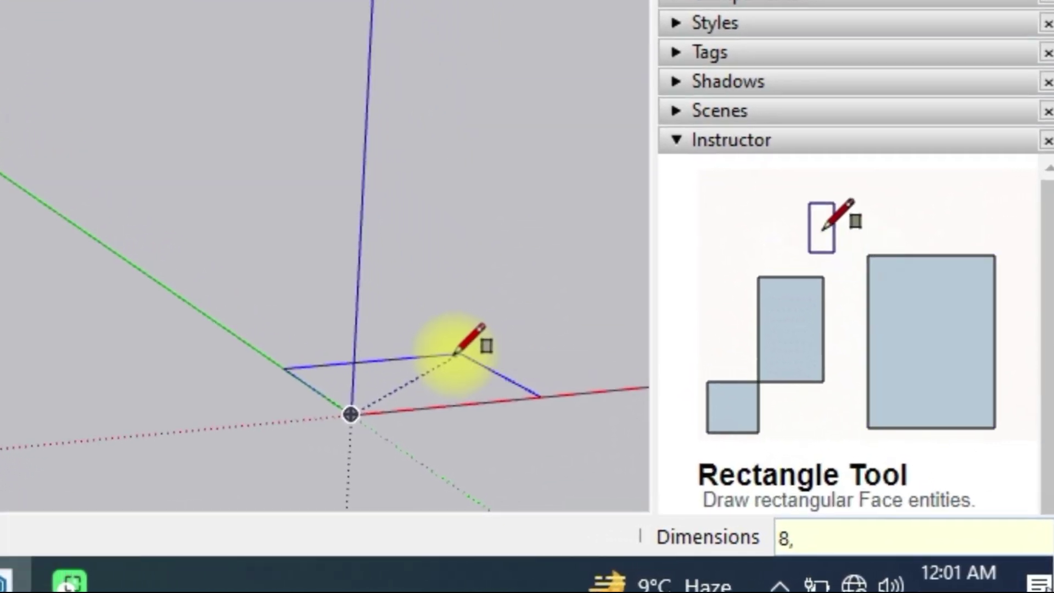
{"action": "type", "text": "3"}
{"action": "key", "text": "Return"}
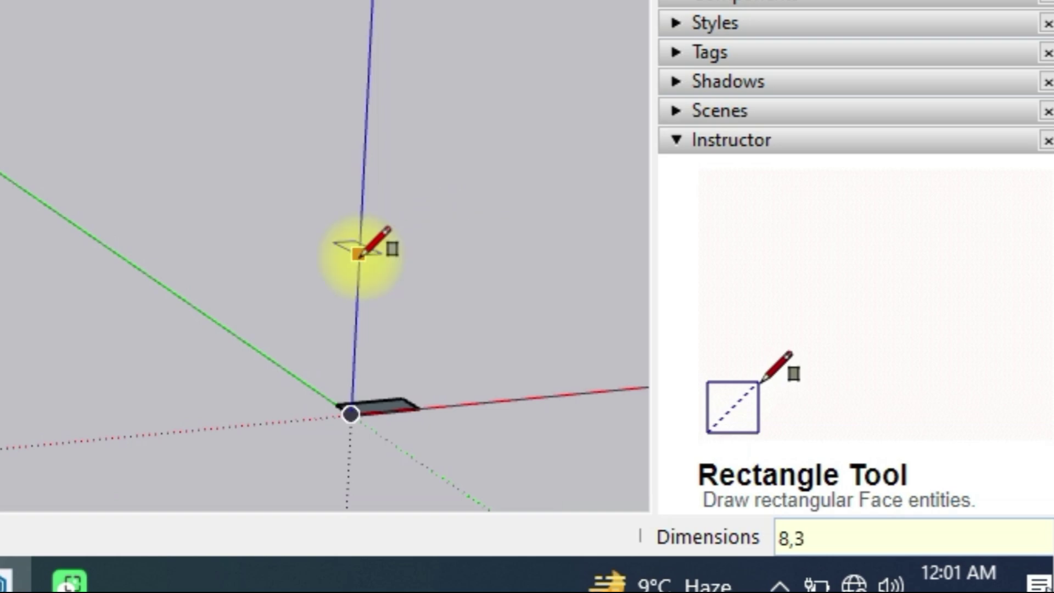
- Push/Pull the rectangle up 4 inches into a block and select the whole box
{"action": "scroll", "coordinate": [236, 269], "scroll_direction": "up", "scroll_amount": 3}
{"action": "scroll", "coordinate": [236, 230], "scroll_direction": "up", "scroll_amount": 2}
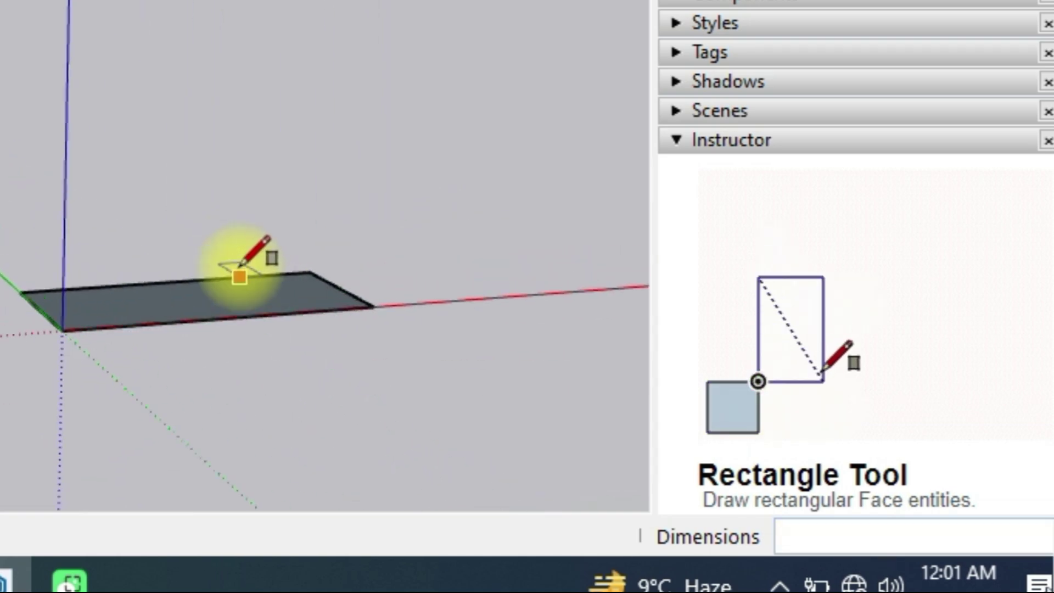
{"action": "key", "text": "p"}
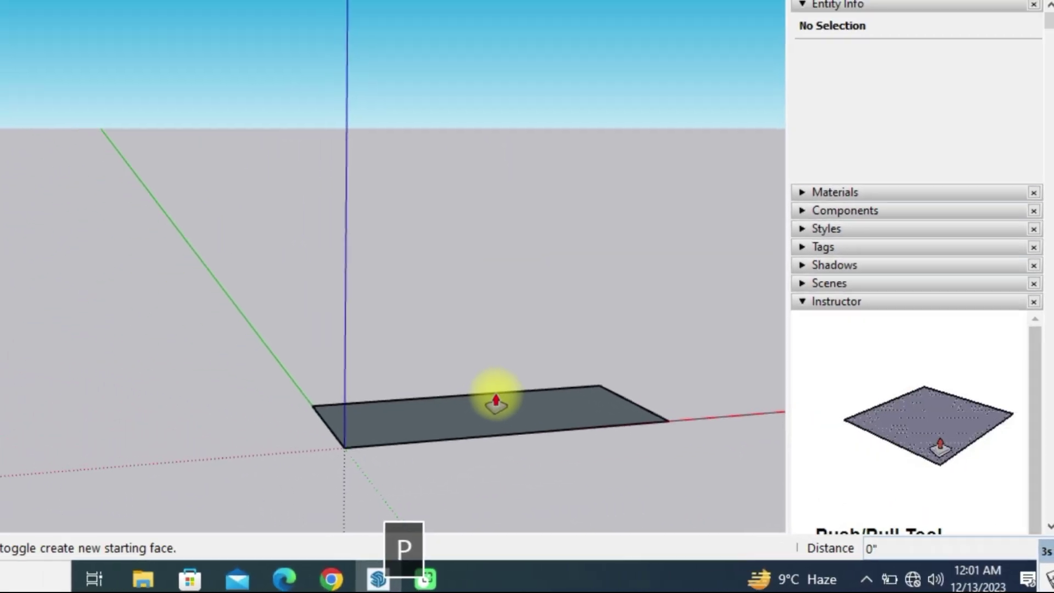
{"action": "left_click", "coordinate": [584, 439]}
{"action": "type", "text": "4"}
{"action": "key", "text": "Return"}
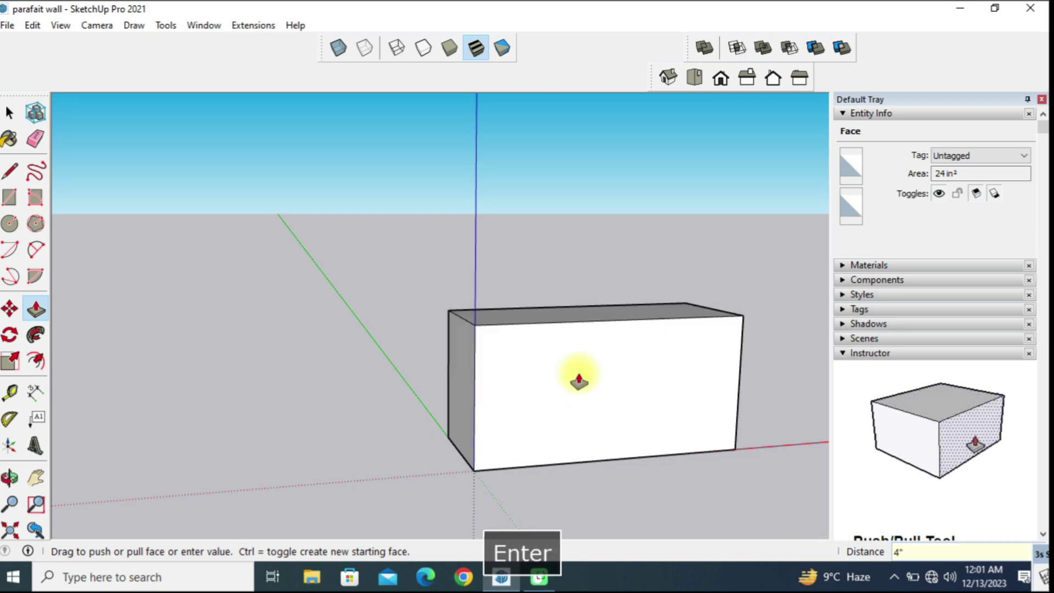
{"action": "mouse_move", "coordinate": [400, 318]}
{"action": "middle_mouse_down"}
{"action": "mouse_move", "coordinate": [485, 367]}
{"action": "mouse_move", "coordinate": [569, 350]}
{"action": "mouse_move", "coordinate": [519, 329]}
{"action": "middle_mouse_up"}
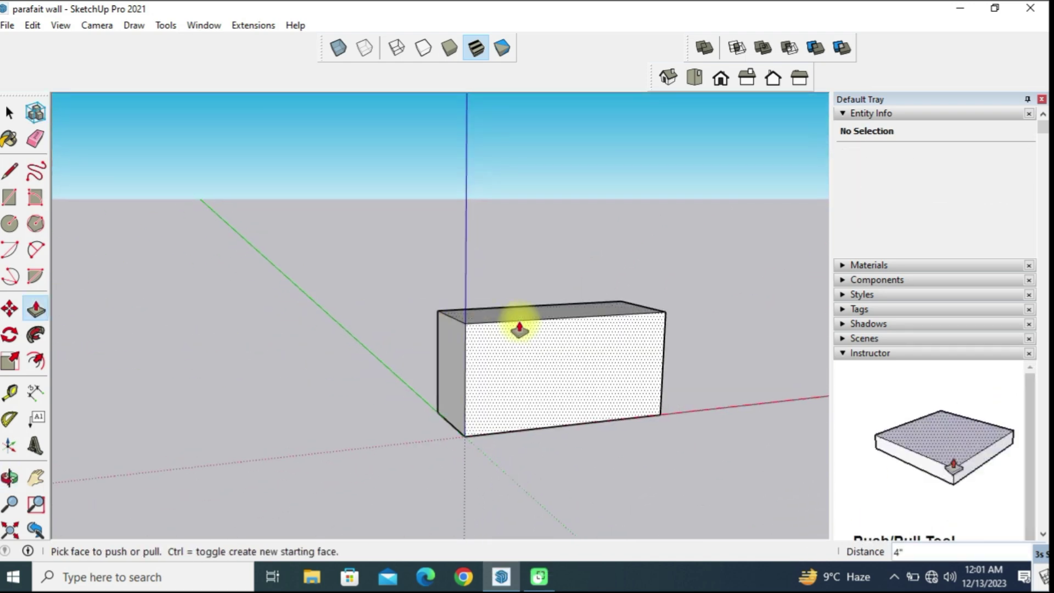
{"action": "scroll", "coordinate": [519, 329], "scroll_direction": "up", "scroll_amount": 2}
{"action": "left_click", "coordinate": [9, 112]}
{"action": "triple_click", "coordinate": [506, 341]}
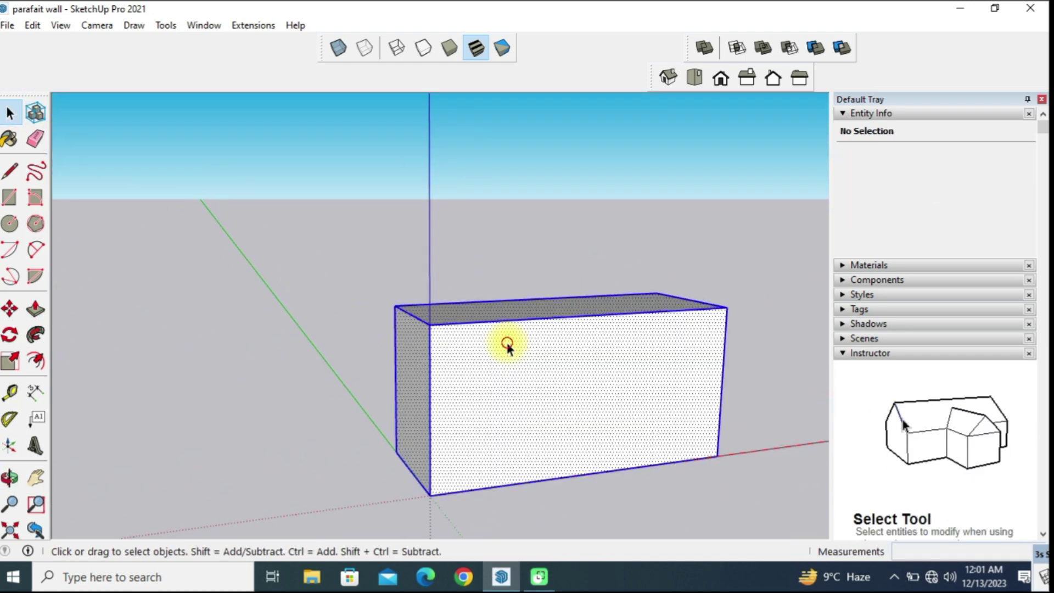
- Make the 8 × 3 × 4 inch block a group, giving a 96 in³ solid
{"action": "mouse_move", "coordinate": [507, 346]}
{"action": "middle_mouse_down"}
{"action": "mouse_move", "coordinate": [559, 358]}
{"action": "mouse_move", "coordinate": [695, 323]}
{"action": "mouse_move", "coordinate": [478, 322]}
{"action": "middle_mouse_up"}
{"action": "right_click", "coordinate": [482, 327]}
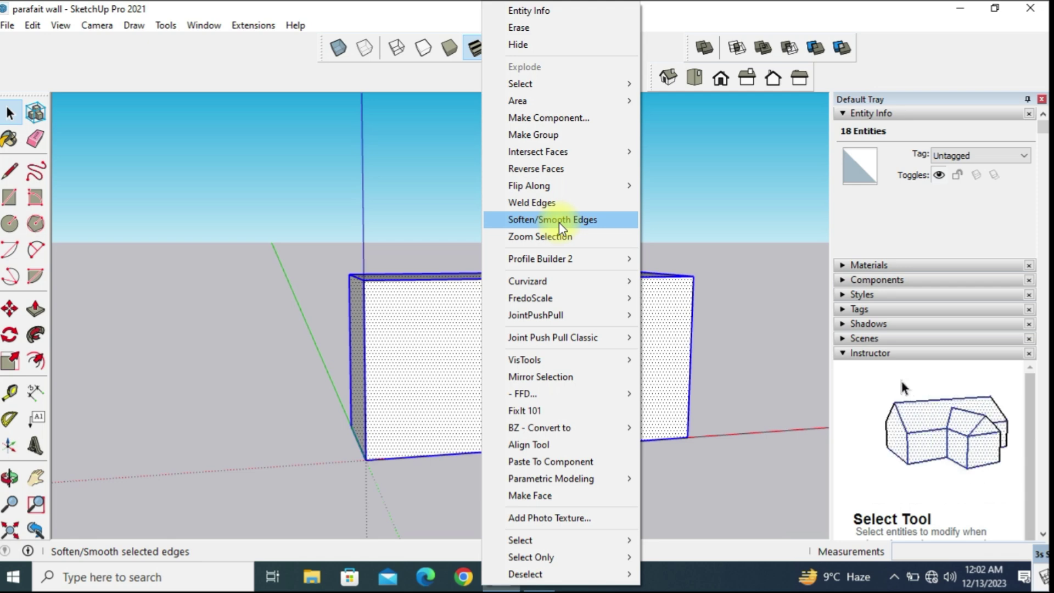
{"action": "left_click", "coordinate": [542, 138]}
{"action": "mouse_move", "coordinate": [460, 304]}
{"action": "middle_mouse_down"}
{"action": "mouse_move", "coordinate": [583, 361]}
{"action": "mouse_move", "coordinate": [536, 346]}
{"action": "mouse_move", "coordinate": [324, 377]}
{"action": "mouse_move", "coordinate": [572, 395]}
{"action": "mouse_move", "coordinate": [641, 379]}
{"action": "middle_mouse_up"}
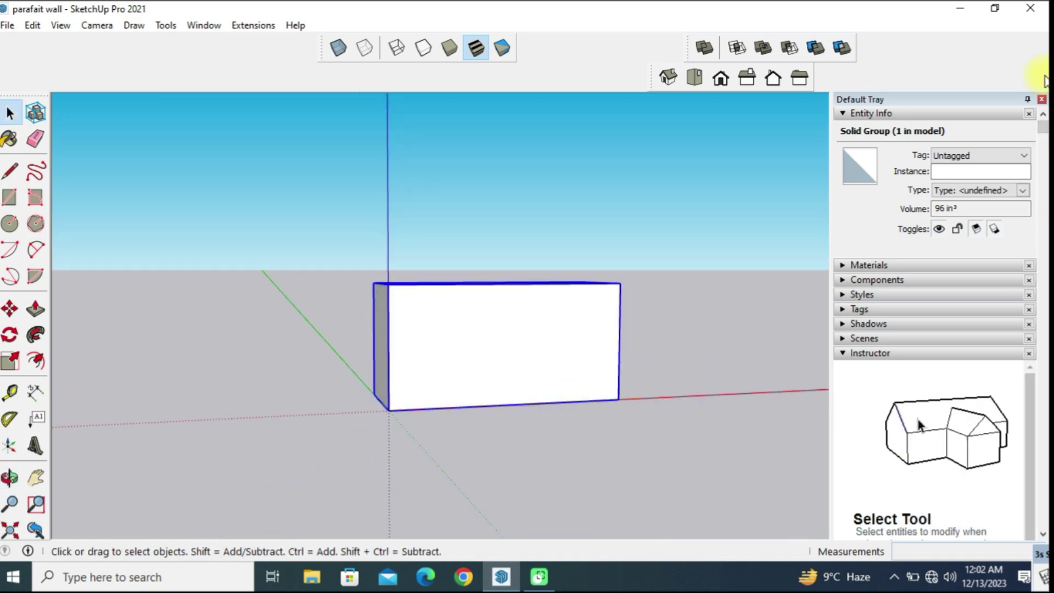
- Close the Default Tray and copy the brick 8.5 inches along the red axis, arrayed 22 times
{"action": "left_click", "coordinate": [1039, 102]}
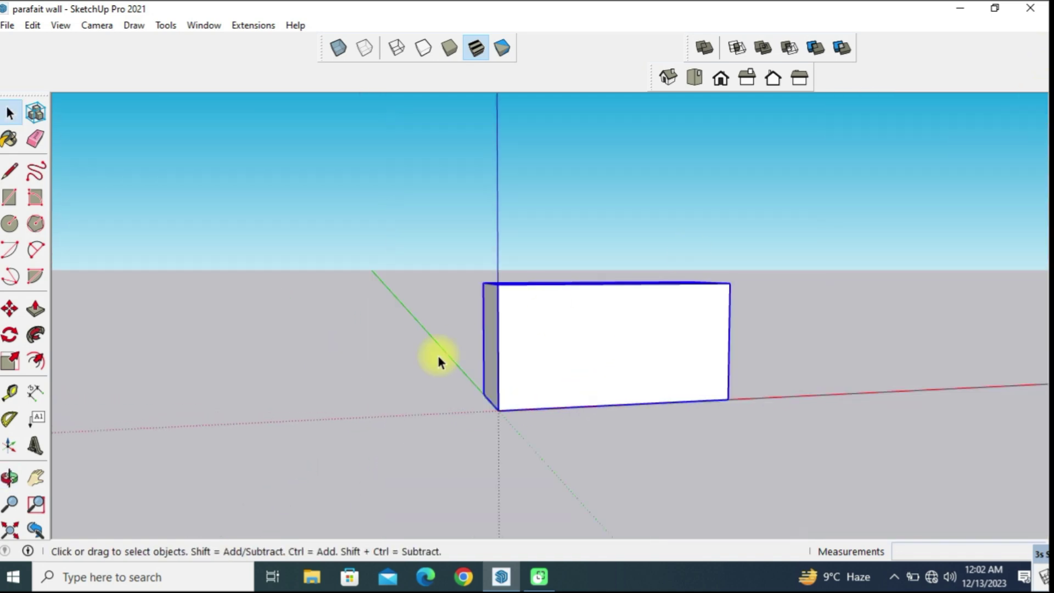
{"action": "mouse_move", "coordinate": [654, 337]}
{"action": "middle_mouse_down"}
{"action": "mouse_move", "coordinate": [659, 388]}
{"action": "mouse_move", "coordinate": [521, 379]}
{"action": "middle_mouse_up"}
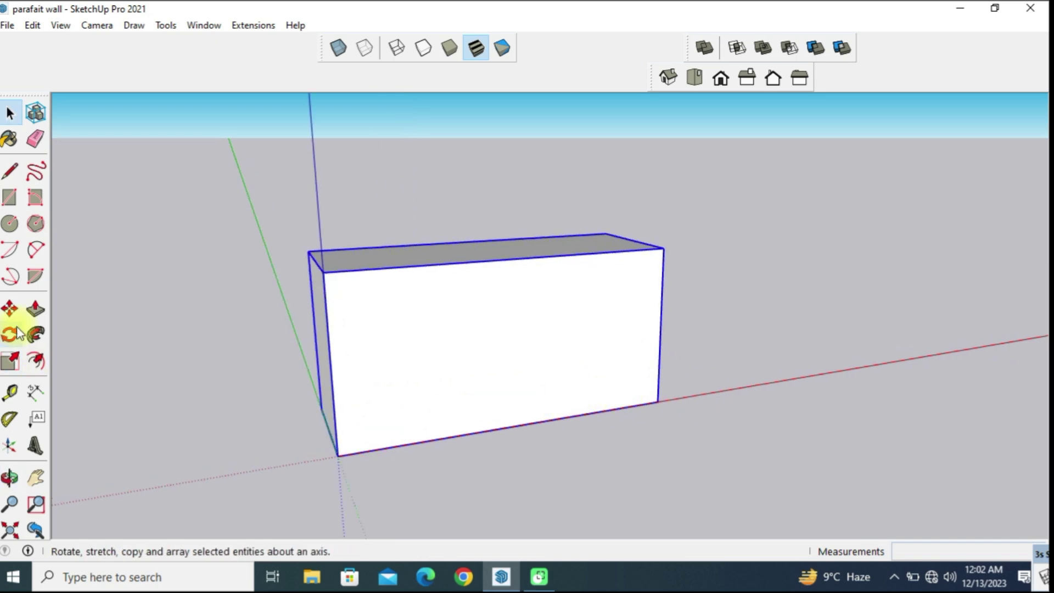
{"action": "left_click", "coordinate": [6, 313]}
{"action": "left_click", "coordinate": [340, 456]}
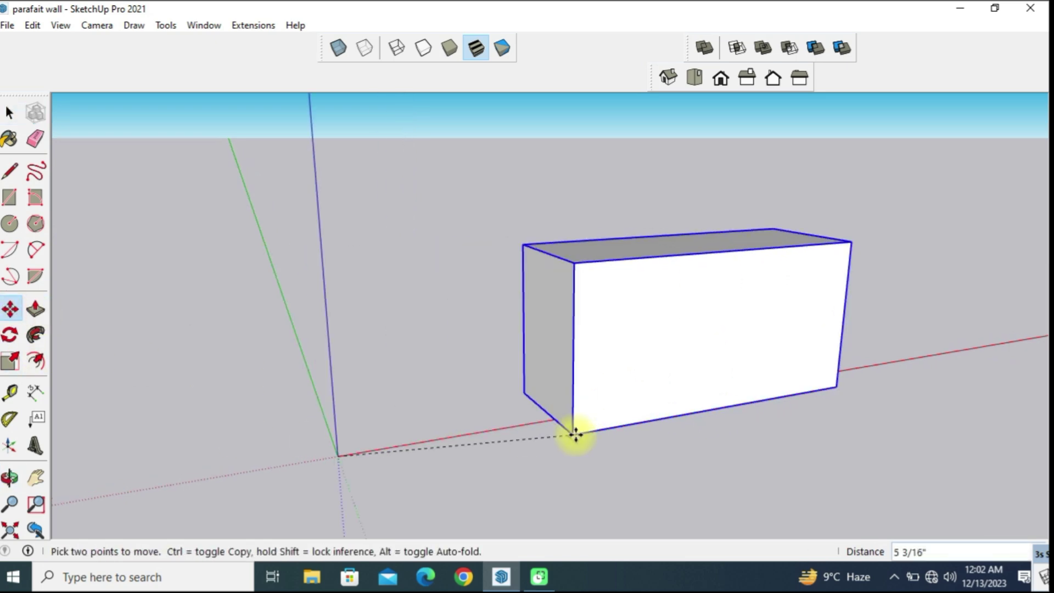
{"action": "key", "text": "ctrl"}
{"action": "type", "text": "8."}
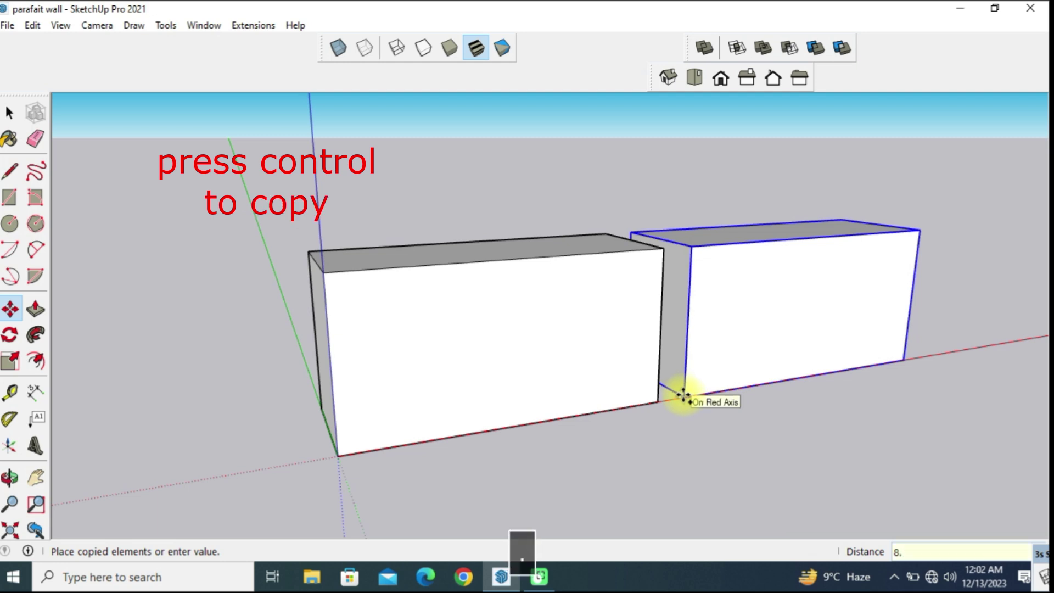
{"action": "type", "text": "5"}
{"action": "key", "text": "Return"}
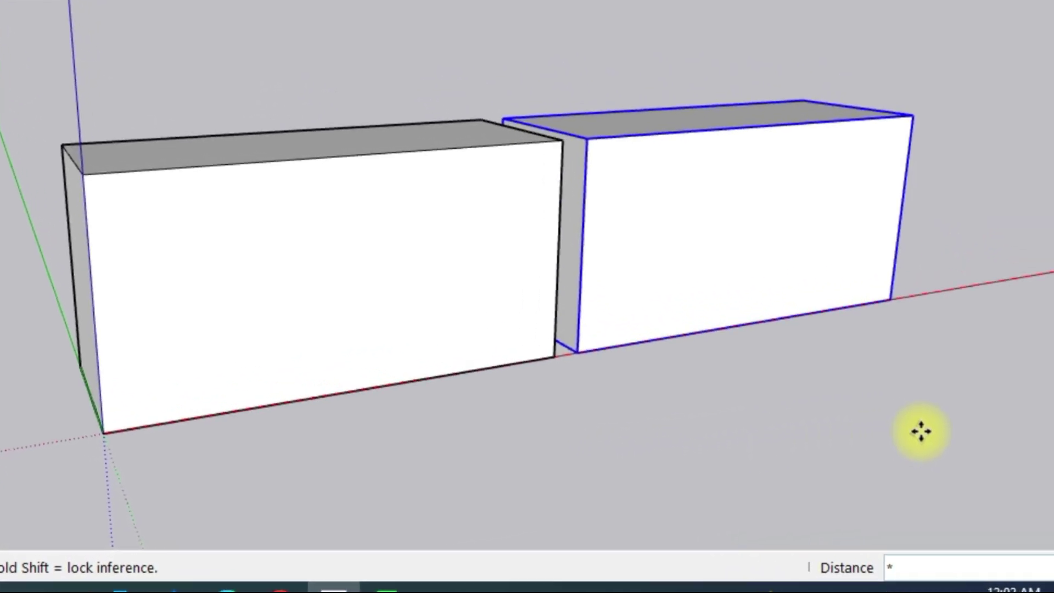
{"action": "type", "text": "22"}
{"action": "key", "text": "Return"}
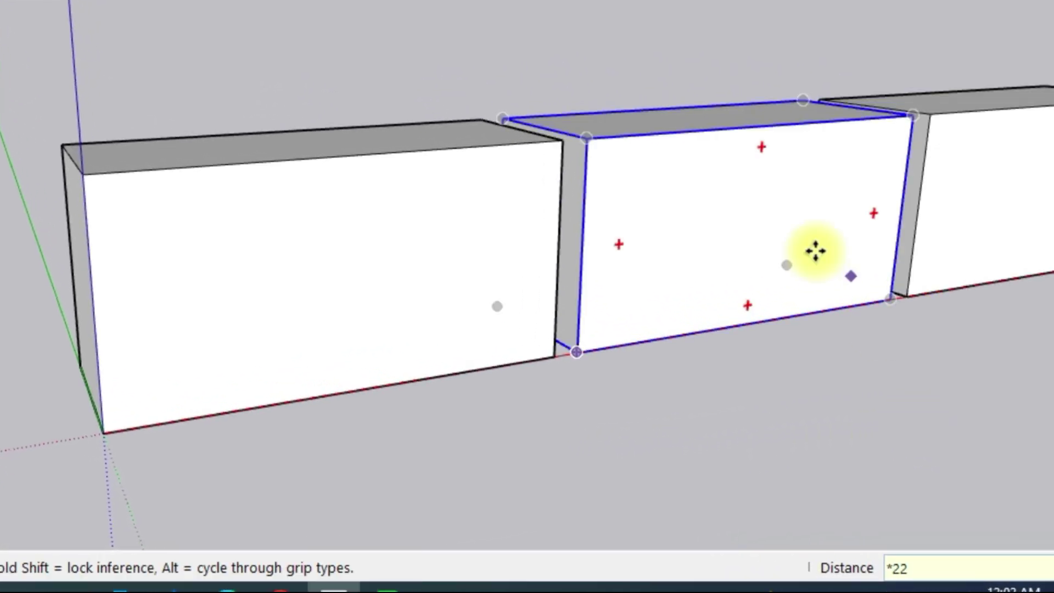
- Zoom out and orbit to view the whole row of 22 bricks
{"action": "scroll", "coordinate": [583, 235], "scroll_direction": "down", "scroll_amount": 3}
{"action": "scroll", "coordinate": [582, 236], "scroll_direction": "down", "scroll_amount": 3}
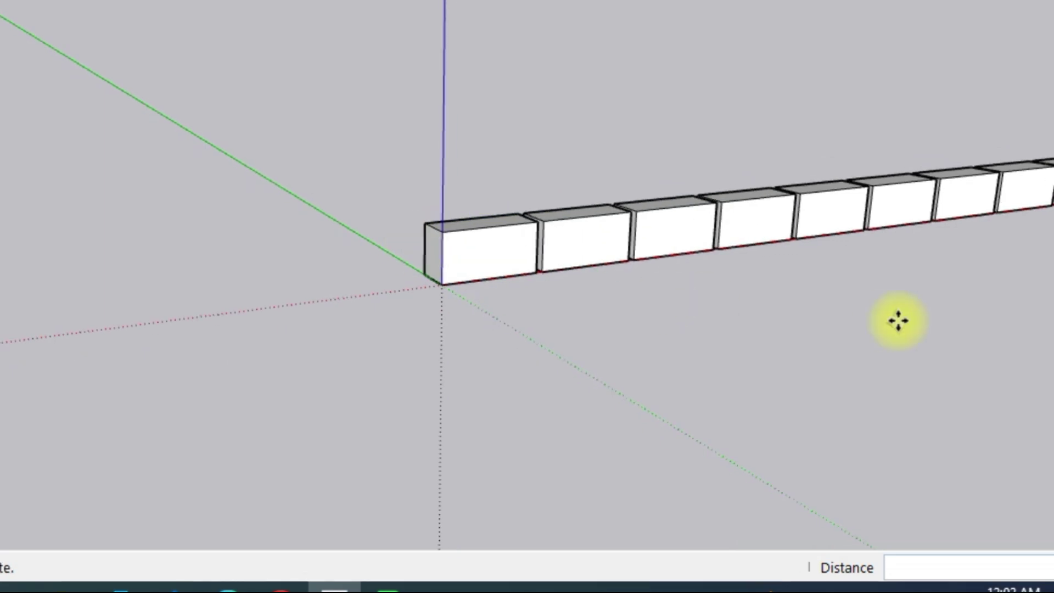
{"action": "mouse_move", "coordinate": [901, 320]}
{"action": "middle_mouse_down"}
{"action": "mouse_move", "coordinate": [569, 287]}
{"action": "mouse_move", "coordinate": [506, 311]}
{"action": "mouse_move", "coordinate": [791, 314]}
{"action": "middle_mouse_up"}
{"action": "scroll", "coordinate": [791, 314], "scroll_direction": "down", "scroll_amount": 3}
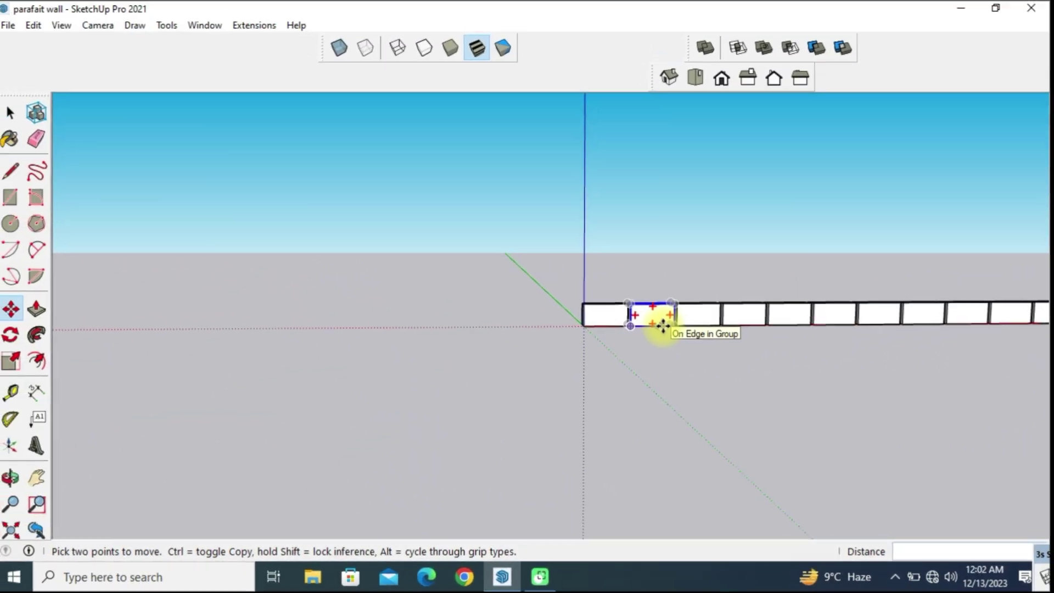
{"action": "scroll", "coordinate": [659, 322], "scroll_direction": "down", "scroll_amount": 2}
{"action": "scroll", "coordinate": [805, 337], "scroll_direction": "down", "scroll_amount": 2}
{"action": "scroll", "coordinate": [876, 330], "scroll_direction": "down", "scroll_amount": 2}
{"action": "scroll", "coordinate": [549, 311], "scroll_direction": "down", "scroll_amount": 1}
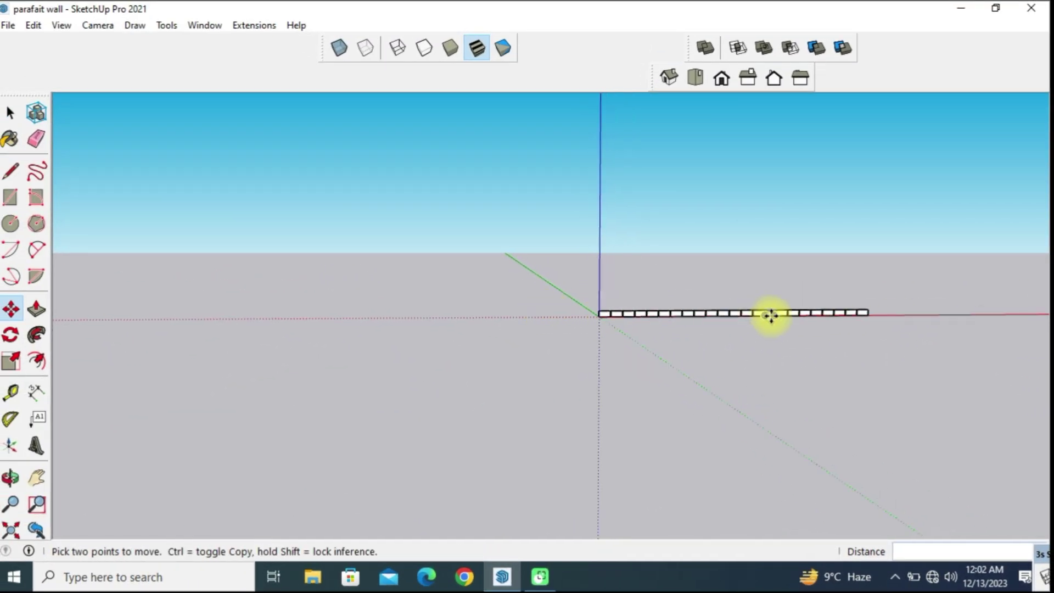
{"action": "scroll", "coordinate": [772, 313], "scroll_direction": "up", "scroll_amount": 5}
{"action": "mouse_move", "coordinate": [771, 313]}
{"action": "middle_mouse_down"}
{"action": "mouse_move", "coordinate": [499, 381]}
{"action": "mouse_move", "coordinate": [465, 409]}
{"action": "mouse_move", "coordinate": [325, 323]}
{"action": "mouse_move", "coordinate": [348, 324]}
{"action": "mouse_move", "coordinate": [346, 308]}
{"action": "mouse_move", "coordinate": [340, 318]}
{"action": "middle_mouse_up"}
{"action": "key", "text": "m"}
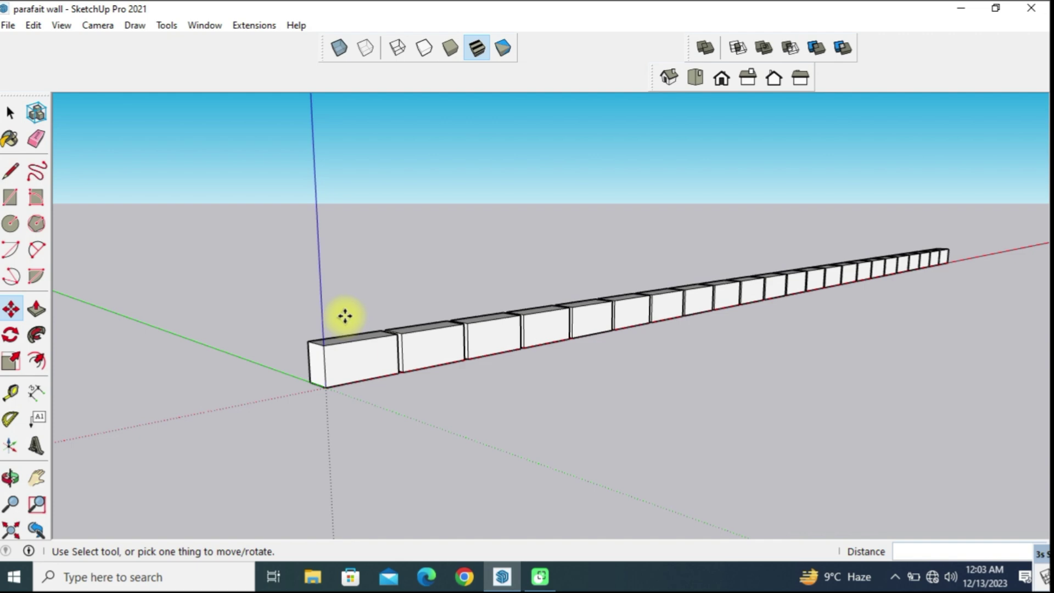
- Copy the first brick up onto the row, then offset it 8.5 inches along the wall
{"action": "mouse_move", "coordinate": [345, 316]}
{"action": "middle_mouse_down"}
{"action": "mouse_move", "coordinate": [353, 400]}
{"action": "mouse_move", "coordinate": [349, 388]}
{"action": "middle_mouse_up"}
{"action": "scroll", "coordinate": [343, 321], "scroll_direction": "up", "scroll_amount": 1}
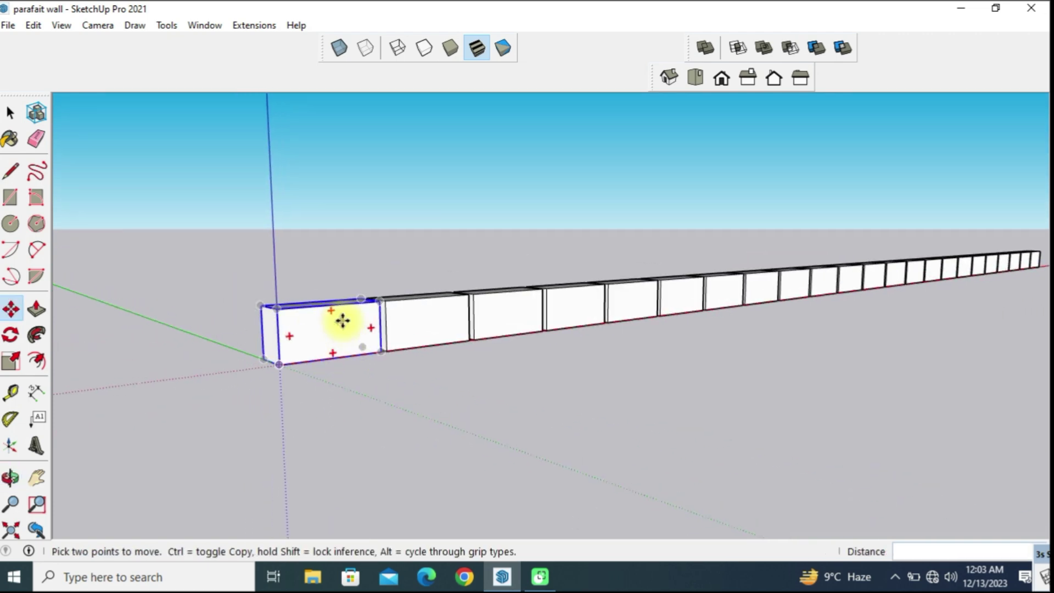
{"action": "scroll", "coordinate": [343, 320], "scroll_direction": "up", "scroll_amount": 1}
{"action": "left_click", "coordinate": [338, 369]}
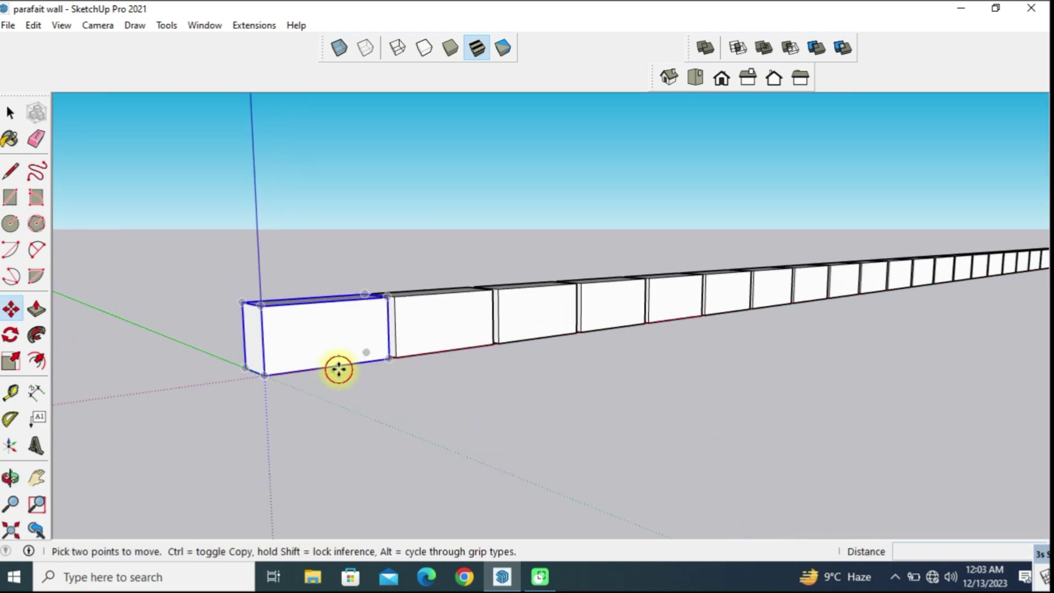
{"action": "key", "text": "ctrl"}
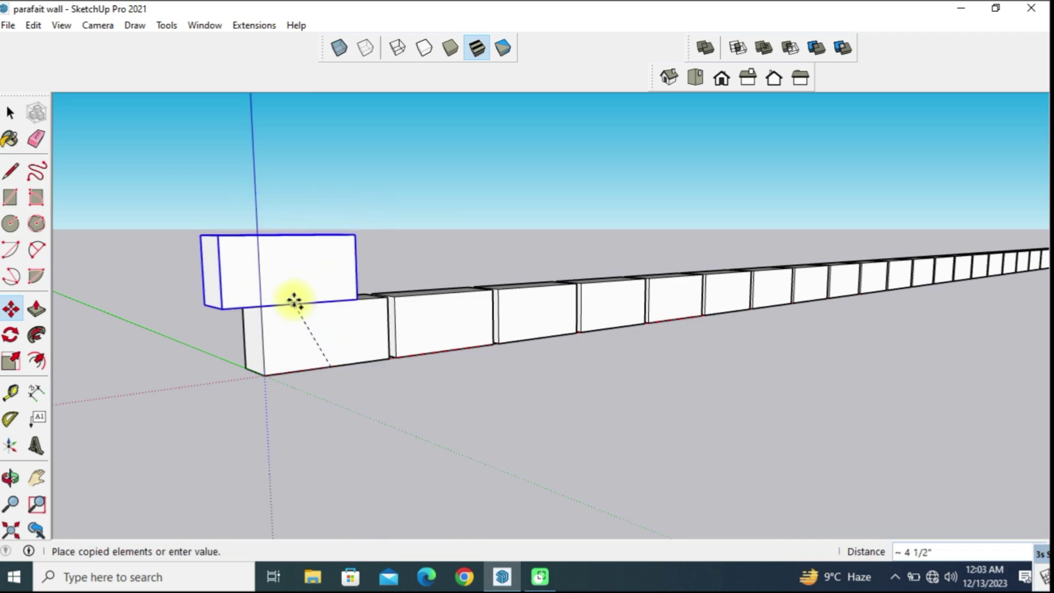
{"action": "left_click", "coordinate": [295, 304]}
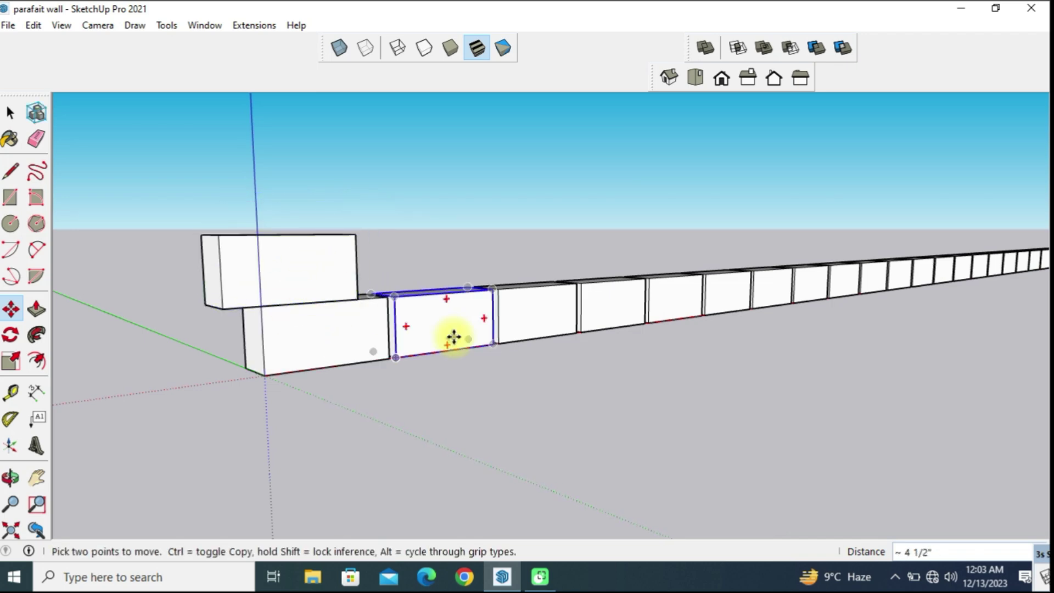
{"action": "mouse_move", "coordinate": [452, 337]}
{"action": "middle_mouse_down"}
{"action": "mouse_move", "coordinate": [377, 377]}
{"action": "mouse_move", "coordinate": [300, 340]}
{"action": "middle_mouse_up"}
{"action": "left_click", "coordinate": [298, 339]}
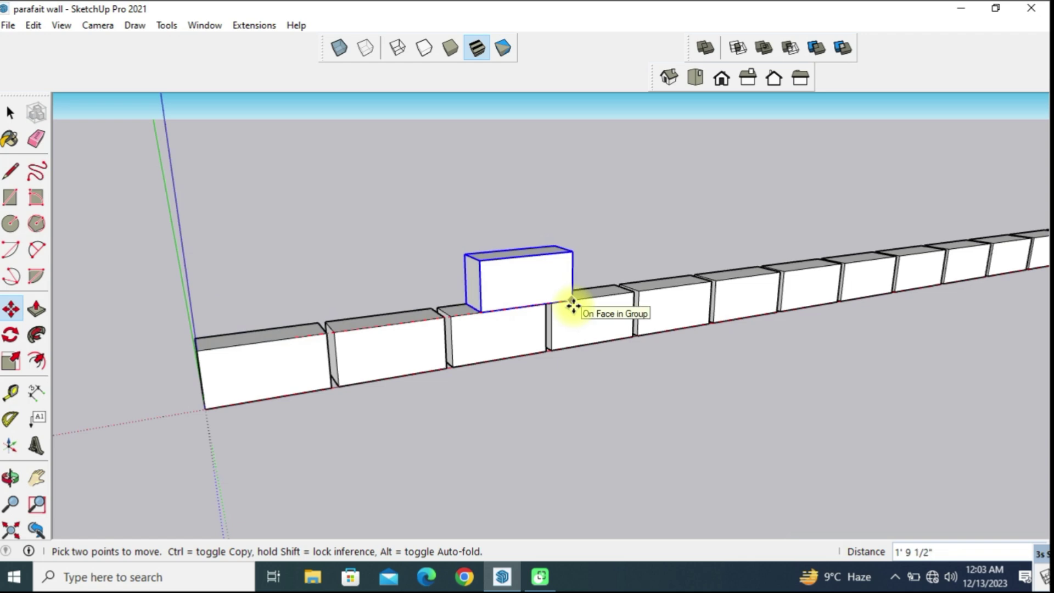
{"action": "key", "text": "ctrl"}
{"action": "type", "text": "8.5"}
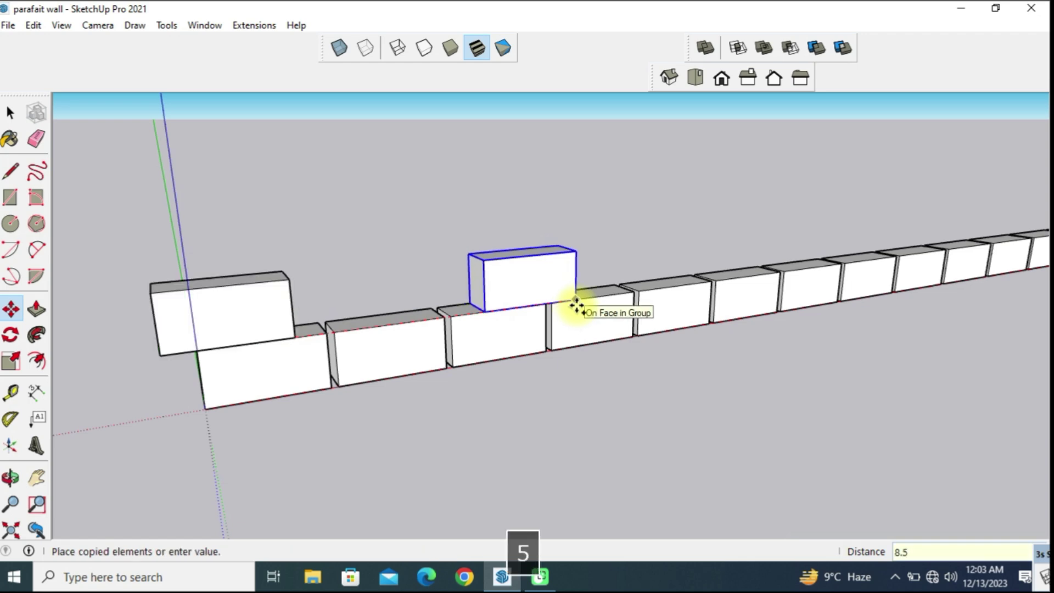
{"action": "key", "text": "Return"}
{"action": "key", "text": "Return"}
- Select the bottom row of bricks and copy it on top as the third course
{"action": "middle_click_drag", "start_coordinate": [577, 307], "coordinate": [768, 353]}
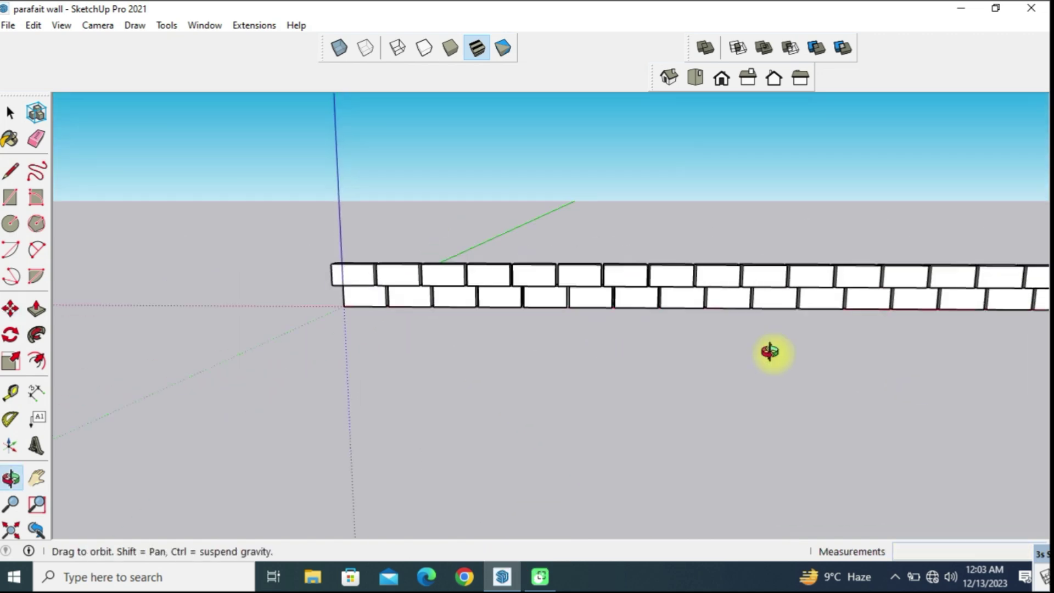
{"action": "scroll", "coordinate": [648, 311], "scroll_direction": "down", "scroll_amount": 3}
{"action": "scroll", "coordinate": [379, 314], "scroll_direction": "up", "scroll_amount": 3}
{"action": "middle_click_drag", "start_coordinate": [379, 315], "coordinate": [470, 302]}
{"action": "key", "text": "space"}
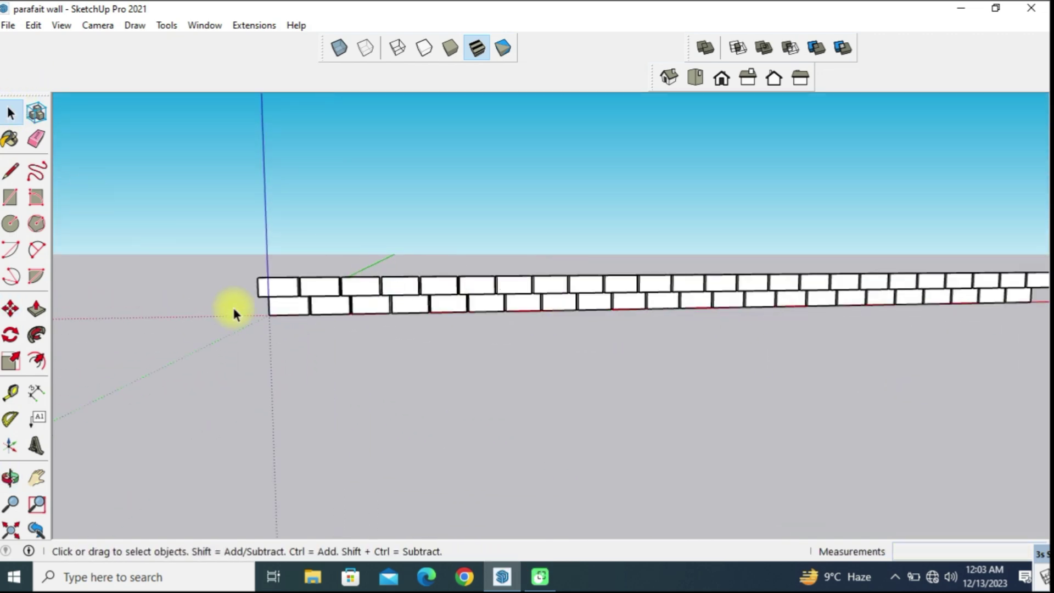
{"action": "middle_click_drag", "start_coordinate": [1037, 298], "coordinate": [1022, 333], "text": "shift"}
{"action": "left_click_drag", "start_coordinate": [1023, 335], "coordinate": [958, 335]}
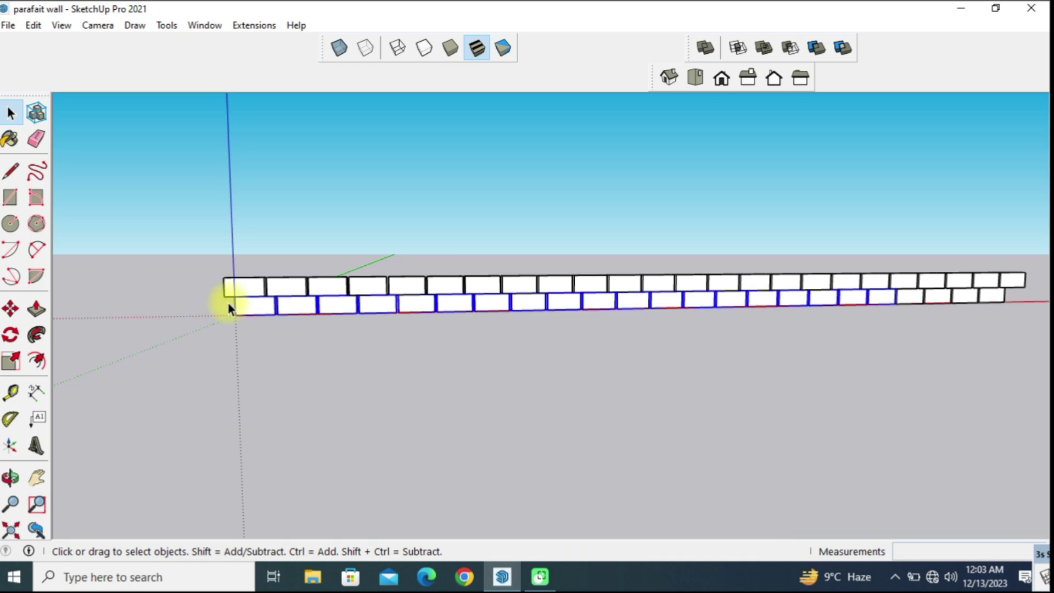
{"action": "scroll", "coordinate": [199, 284], "scroll_direction": "up", "scroll_amount": 3}
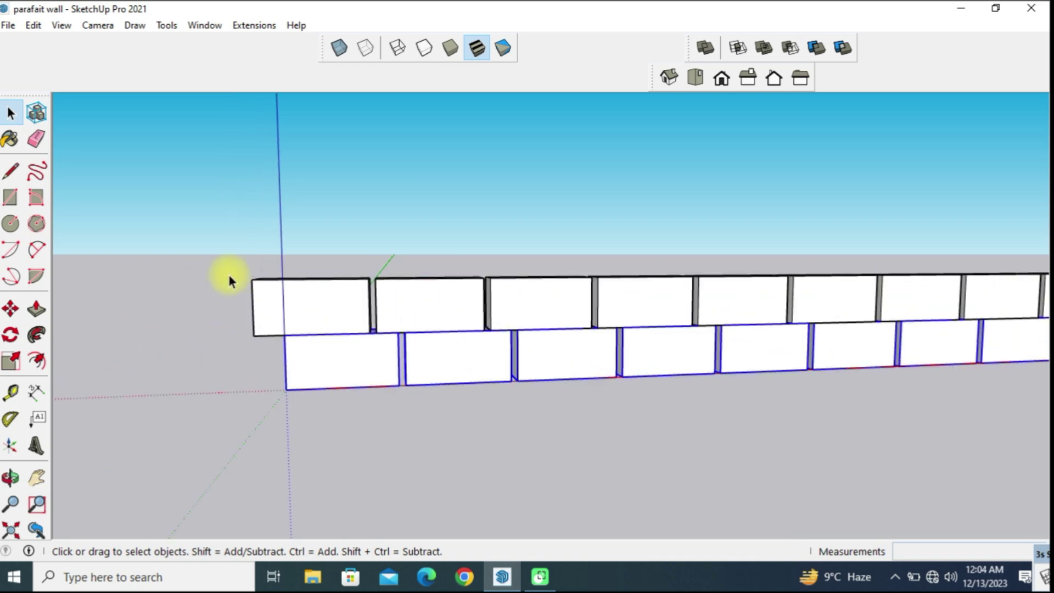
{"action": "key", "text": "m"}
{"action": "left_click", "coordinate": [285, 389]}
{"action": "key", "text": "ctrl"}
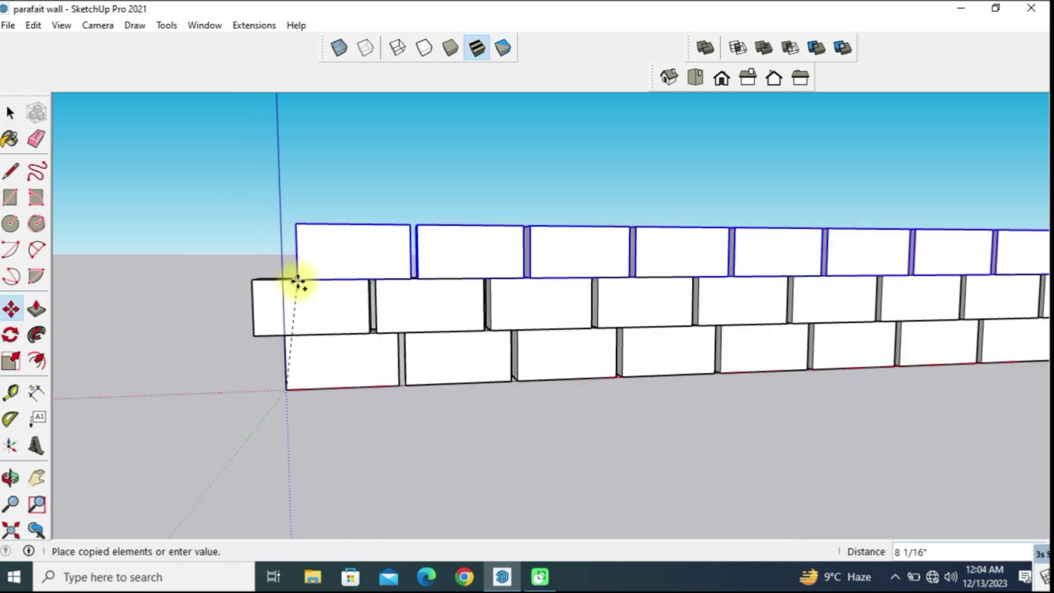
{"action": "left_click", "coordinate": [287, 283]}
- Select all the wall's bricks, start a copy of them, then cancel it
{"action": "scroll", "coordinate": [242, 238], "scroll_direction": "down", "scroll_amount": 3}
{"action": "scroll", "coordinate": [243, 238], "scroll_direction": "down", "scroll_amount": 2}
{"action": "key", "text": "space"}
{"action": "left_click_drag", "start_coordinate": [62, 151], "coordinate": [1023, 305]}
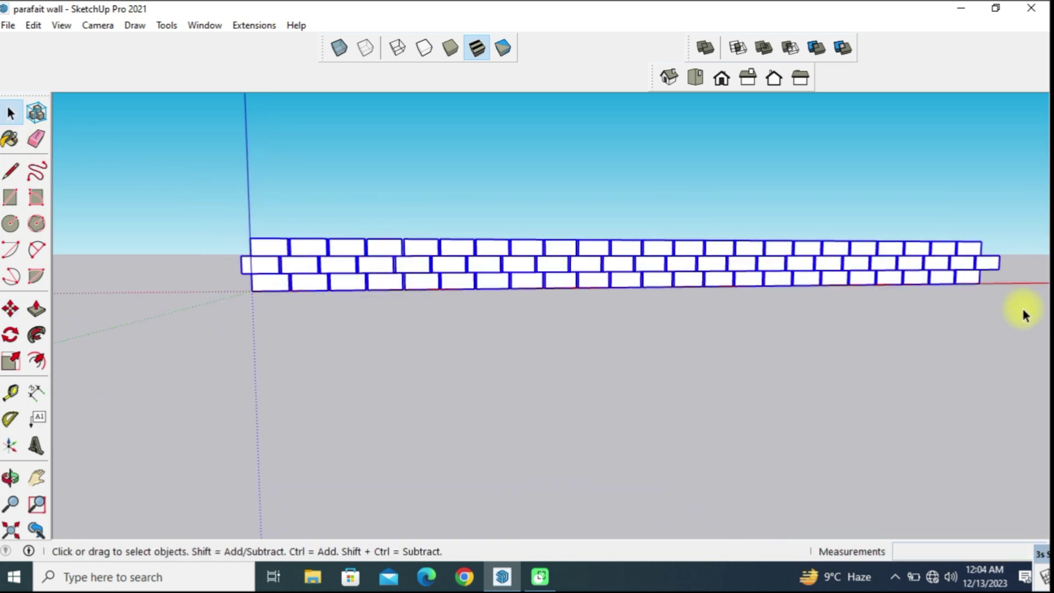
{"action": "middle_click_drag", "start_coordinate": [1023, 305], "coordinate": [126, 313]}
{"action": "key", "text": "m"}
{"action": "left_click", "coordinate": [172, 379]}
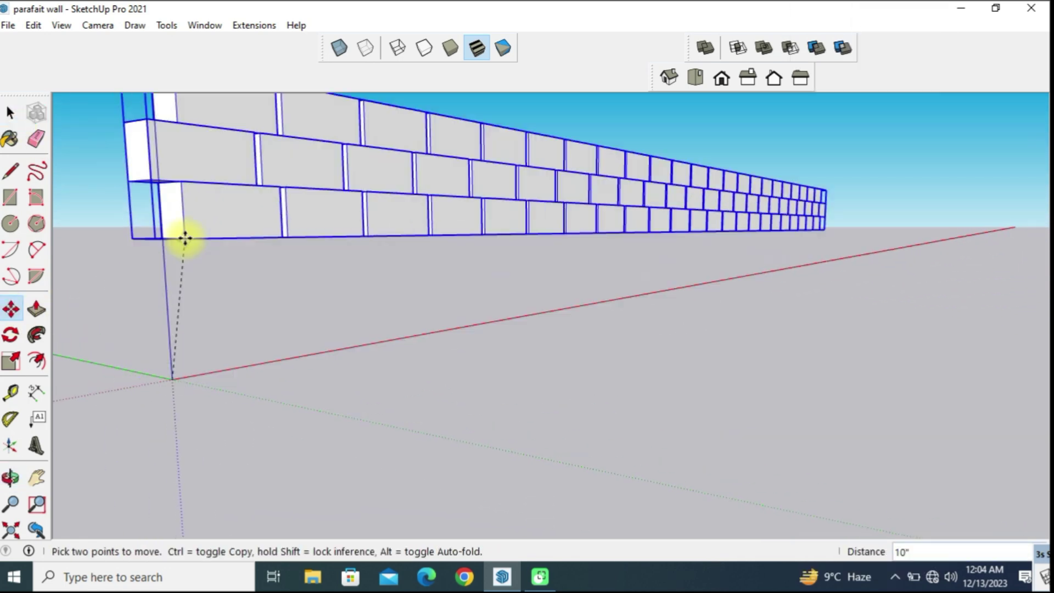
{"action": "key", "text": "ctrl"}
{"action": "middle_click_drag", "start_coordinate": [165, 217], "coordinate": [104, 236]}
{"action": "scroll", "coordinate": [211, 192], "scroll_direction": "up", "scroll_amount": 3}
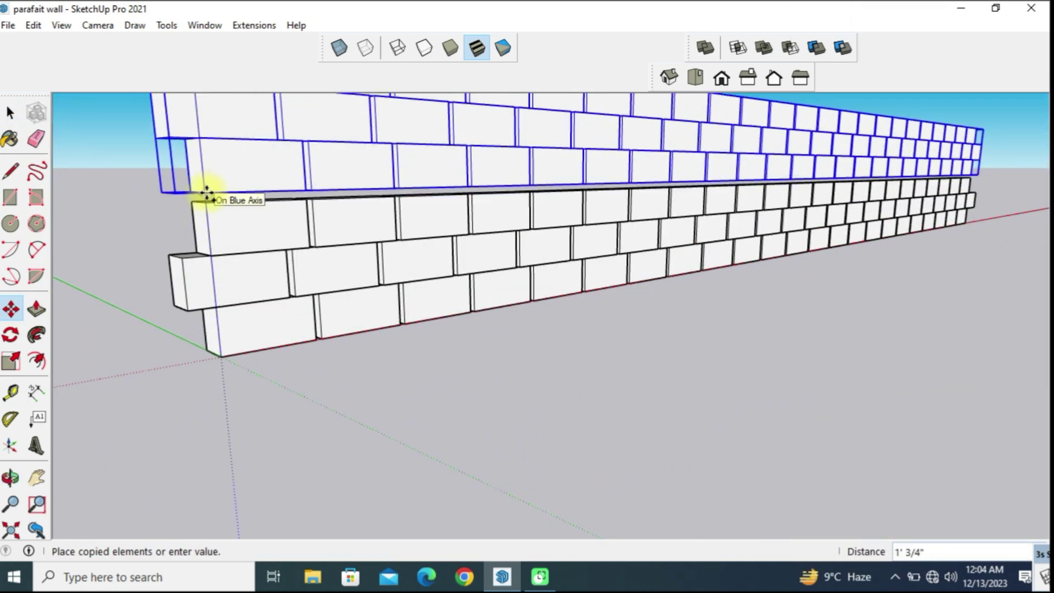
{"action": "middle_click_drag", "start_coordinate": [207, 196], "coordinate": [207, 200]}
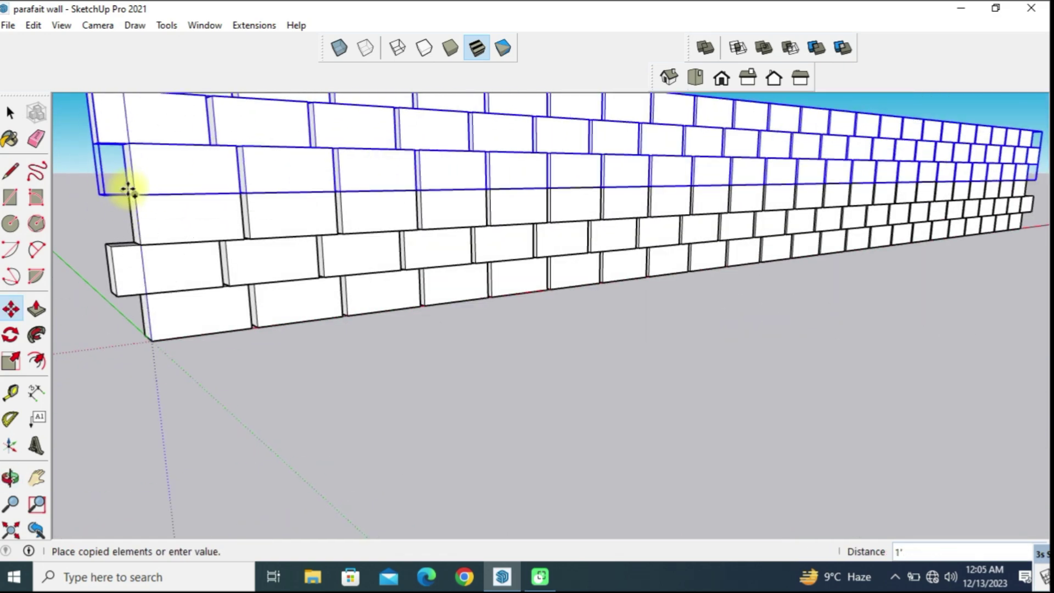
{"action": "middle_click_drag", "start_coordinate": [128, 189], "coordinate": [200, 207]}
{"action": "key", "text": "Escape"}
{"action": "mouse_move", "coordinate": [336, 229]}
{"action": "middle_mouse_down"}
{"action": "mouse_move", "coordinate": [336, 315]}
{"action": "mouse_move", "coordinate": [162, 225]}
{"action": "middle_mouse_up"}
- Edit the wall group, select every brick inside, and move the top course up 3
{"action": "key", "text": "space"}
{"action": "double_click", "coordinate": [222, 265]}
{"action": "mouse_move", "coordinate": [222, 257]}
{"action": "middle_mouse_down"}
{"action": "mouse_move", "coordinate": [464, 285]}
{"action": "mouse_move", "coordinate": [454, 259]}
{"action": "mouse_move", "coordinate": [635, 169]}
{"action": "middle_mouse_up"}
{"action": "key", "text": "ctrl+a"}
{"action": "mouse_move", "coordinate": [212, 159]}
{"action": "middle_mouse_down"}
{"action": "mouse_move", "coordinate": [101, 144]}
{"action": "mouse_move", "coordinate": [970, 203]}
{"action": "mouse_move", "coordinate": [972, 224]}
{"action": "mouse_move", "coordinate": [66, 178]}
{"action": "middle_mouse_up"}
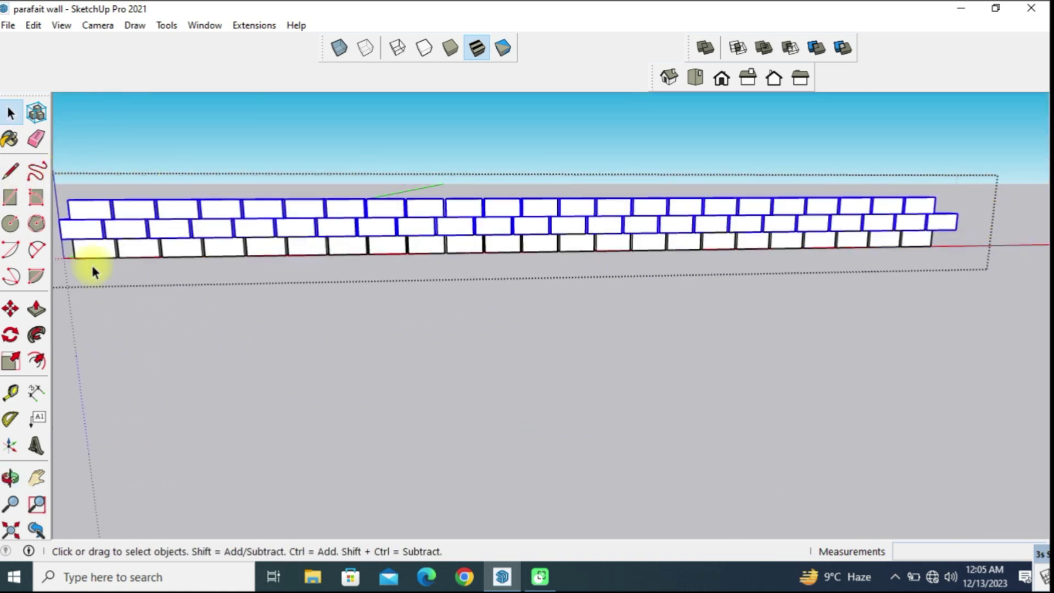
{"action": "key", "text": "m"}
{"action": "scroll", "coordinate": [172, 313], "scroll_direction": "up", "scroll_amount": 5}
{"action": "scroll", "coordinate": [203, 276], "scroll_direction": "up", "scroll_amount": 3}
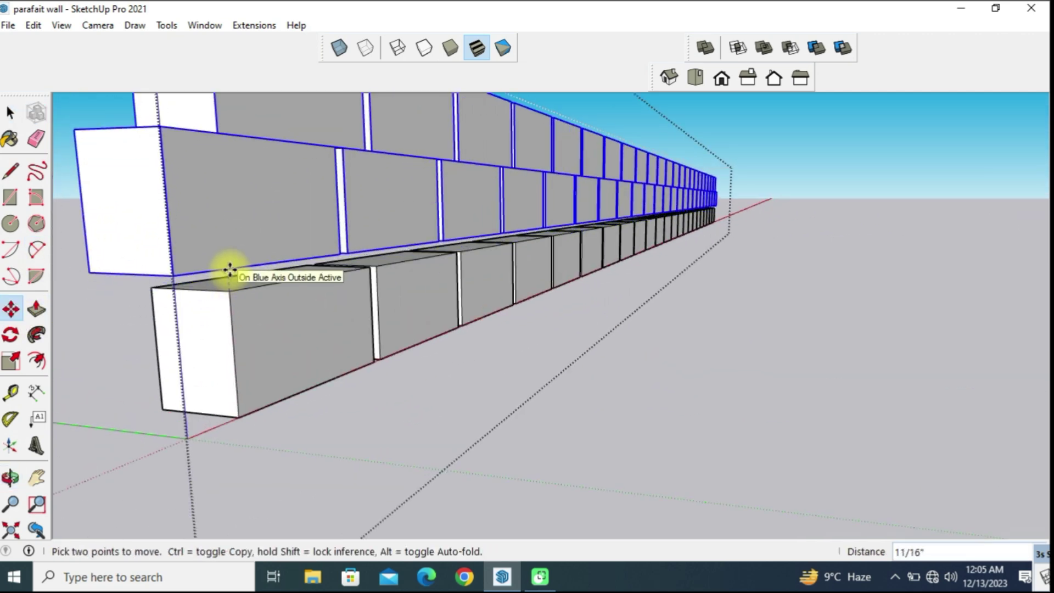
{"action": "type", "text": "3"}
{"action": "key", "text": "Return"}
{"action": "scroll", "coordinate": [670, 259], "scroll_direction": "down", "scroll_amount": 5}
{"action": "scroll", "coordinate": [888, 239], "scroll_direction": "down", "scroll_amount": 3}
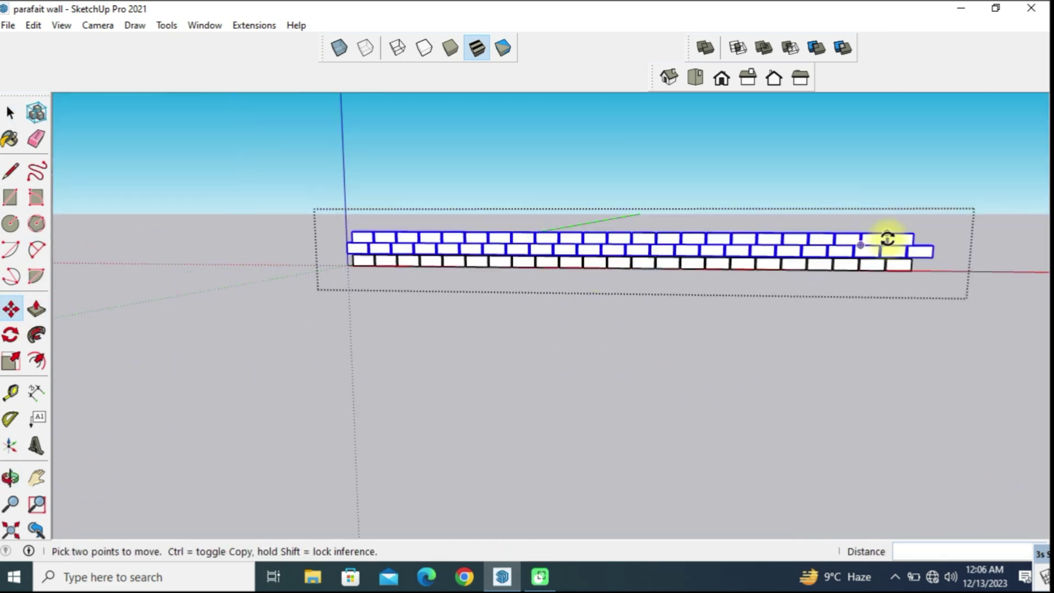
- Align the top brick row at the wall's left end, then select the whole wall
{"action": "key", "text": "space"}
{"action": "scroll", "coordinate": [888, 239], "scroll_direction": "up", "scroll_amount": 3}
{"action": "scroll", "coordinate": [109, 242], "scroll_direction": "down", "scroll_amount": 4}
{"action": "scroll", "coordinate": [116, 242], "scroll_direction": "up", "scroll_amount": 3}
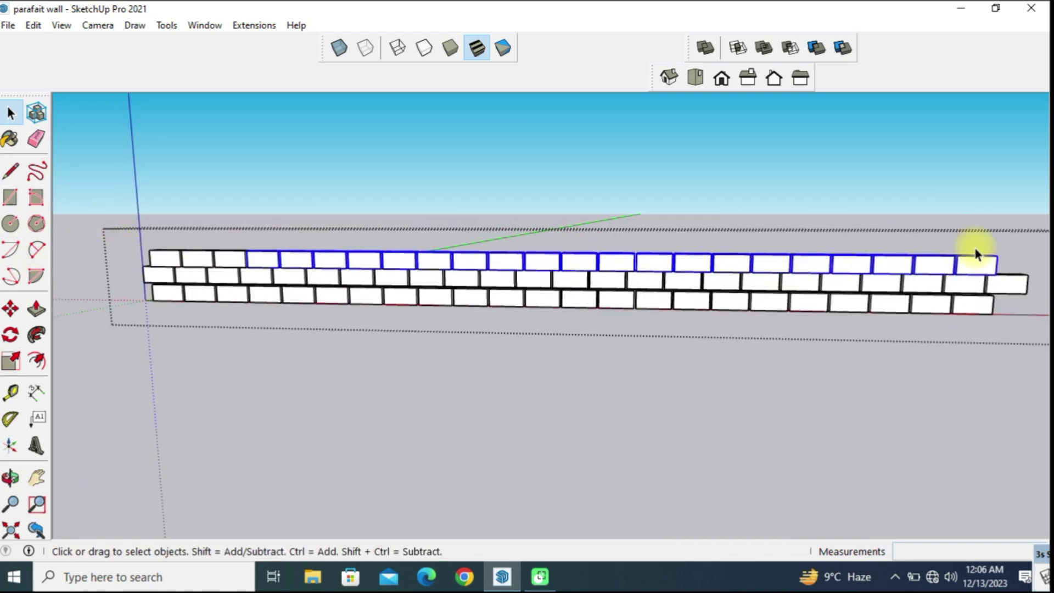
{"action": "middle_click_drag", "start_coordinate": [118, 223], "coordinate": [510, 263]}
{"action": "scroll", "coordinate": [146, 302], "scroll_direction": "up", "scroll_amount": 3}
{"action": "middle_click_drag", "start_coordinate": [146, 301], "coordinate": [270, 332]}
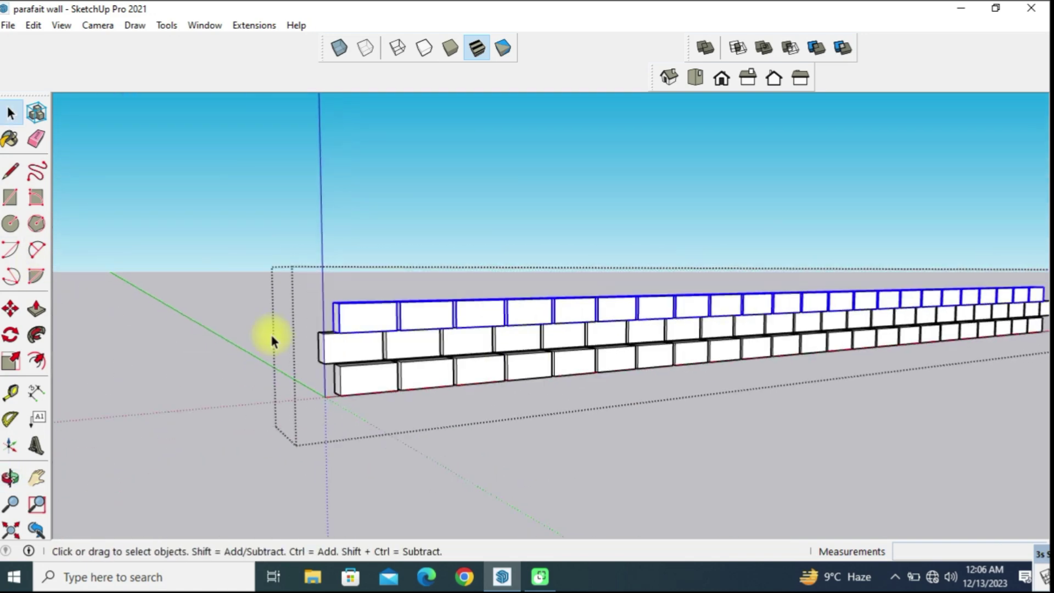
{"action": "scroll", "coordinate": [851, 285], "scroll_direction": "down", "scroll_amount": 5}
{"action": "scroll", "coordinate": [235, 317], "scroll_direction": "up", "scroll_amount": 5}
{"action": "scroll", "coordinate": [179, 348], "scroll_direction": "up", "scroll_amount": 3}
{"action": "key", "text": "m"}
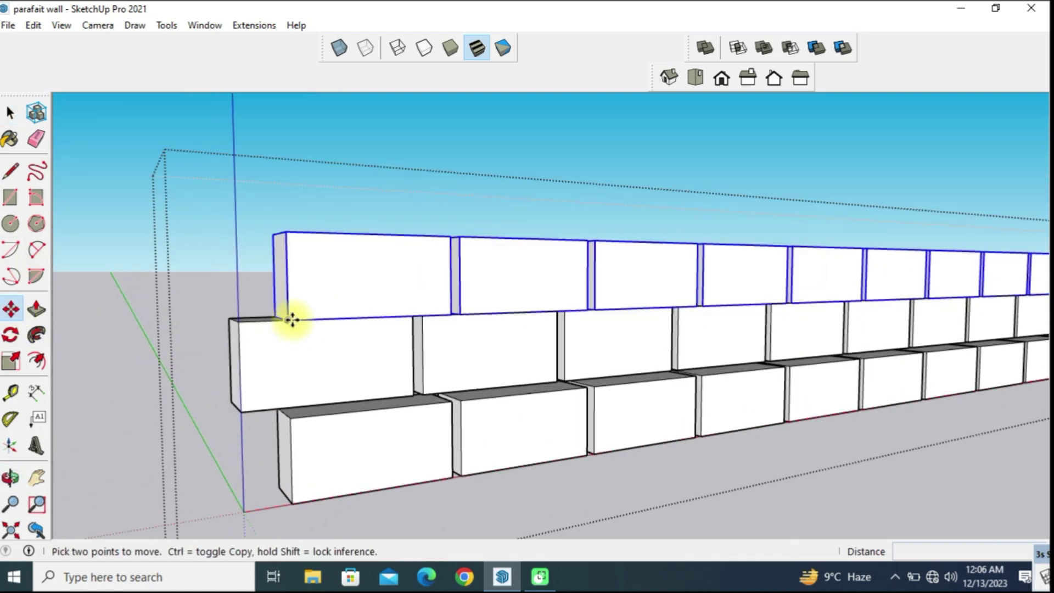
{"action": "left_click", "coordinate": [291, 319]}
{"action": "key", "text": "Return"}
{"action": "scroll", "coordinate": [281, 383], "scroll_direction": "down", "scroll_amount": 5}
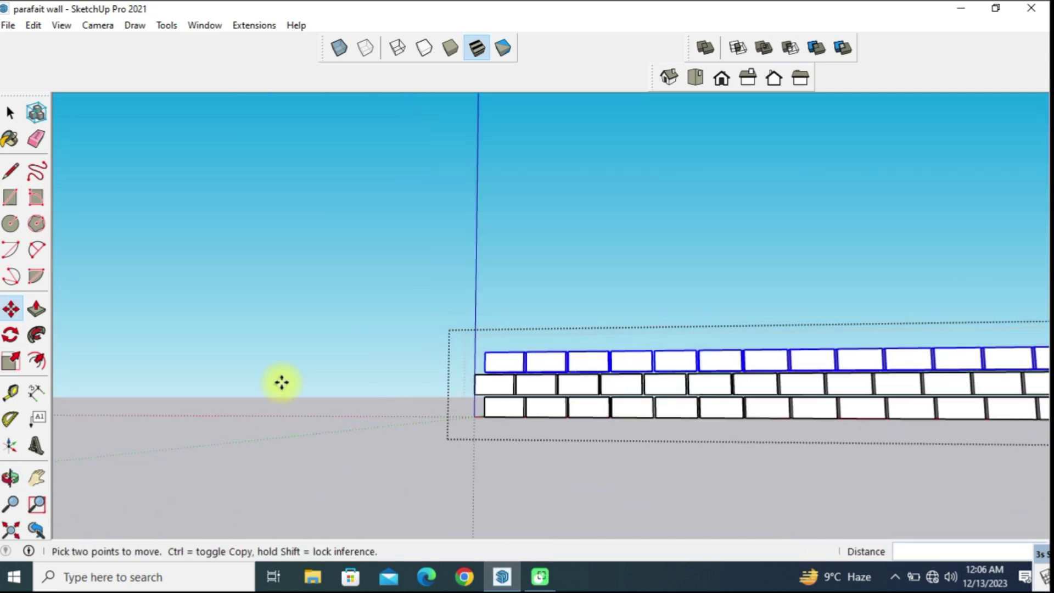
{"action": "key", "text": "space"}
{"action": "scroll", "coordinate": [264, 357], "scroll_direction": "down", "scroll_amount": 3}
{"action": "middle_click_drag", "start_coordinate": [250, 340], "coordinate": [87, 293]}
{"action": "triple_click", "coordinate": [238, 385]}
{"action": "scroll", "coordinate": [226, 387], "scroll_direction": "up", "scroll_amount": 3}
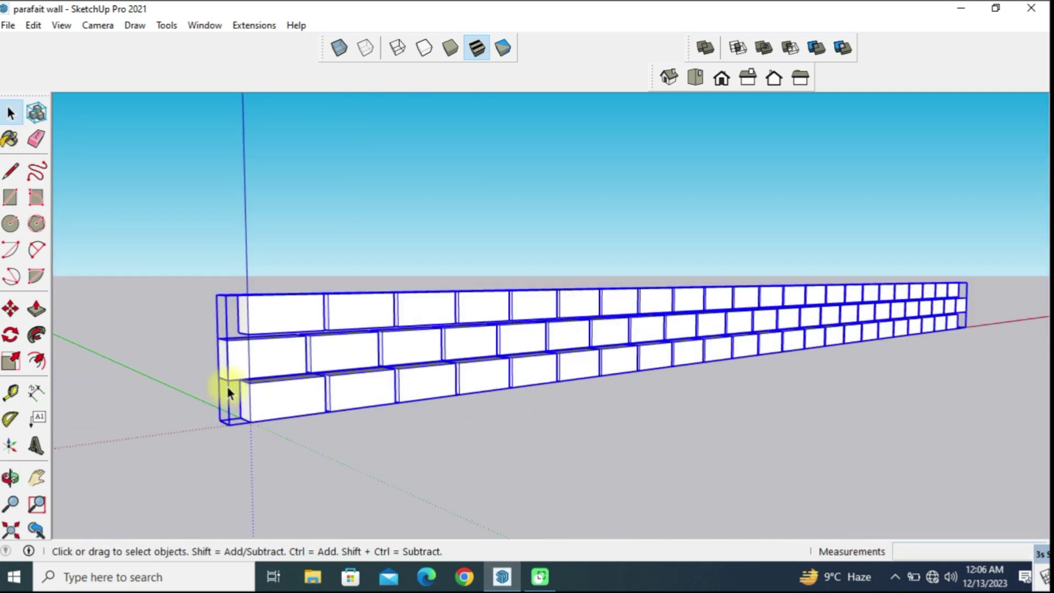
- Copy the three-course wall 13.5 inches up the blue axis and array it 4 times
{"action": "key", "text": "m"}
{"action": "key", "text": "ctrl"}
{"action": "left_click", "coordinate": [250, 422]}
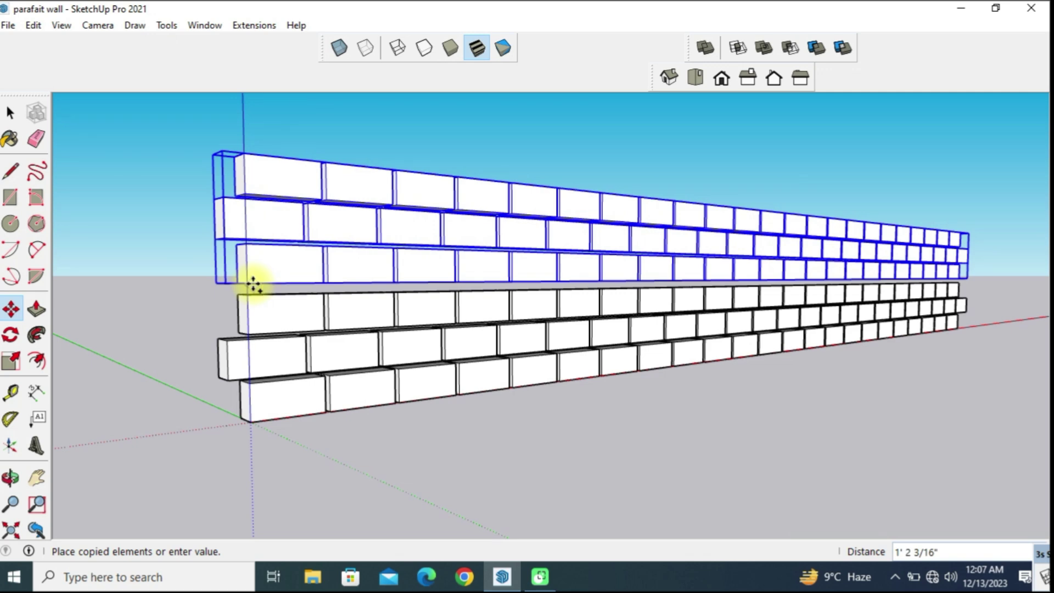
{"action": "key", "text": "Return"}
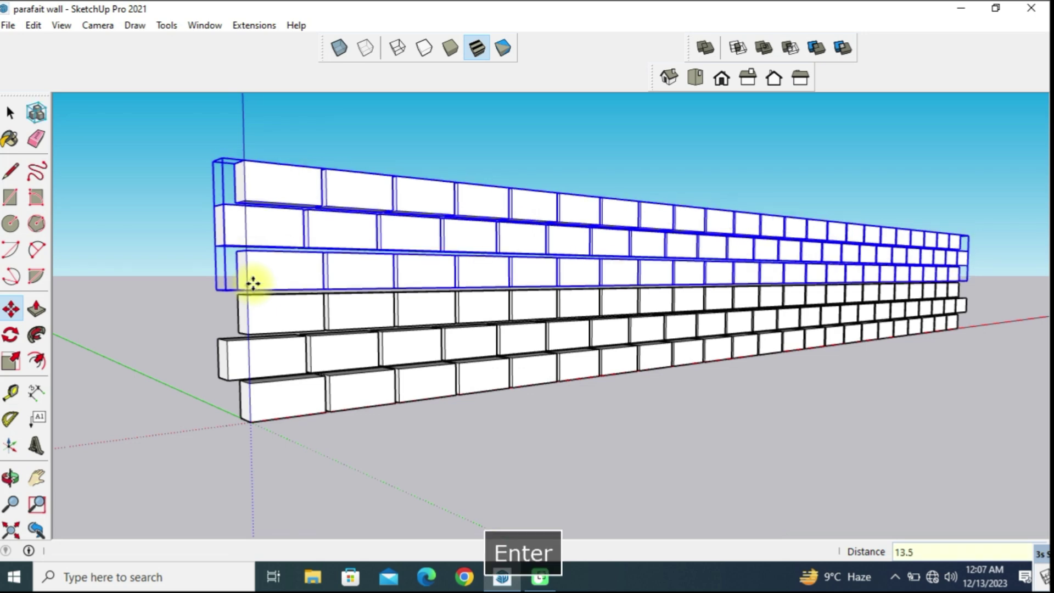
{"action": "mouse_move", "coordinate": [337, 356]}
{"action": "middle_mouse_down"}
{"action": "mouse_move", "coordinate": [656, 433]}
{"action": "mouse_move", "coordinate": [577, 429]}
{"action": "mouse_move", "coordinate": [640, 442]}
{"action": "middle_mouse_up"}
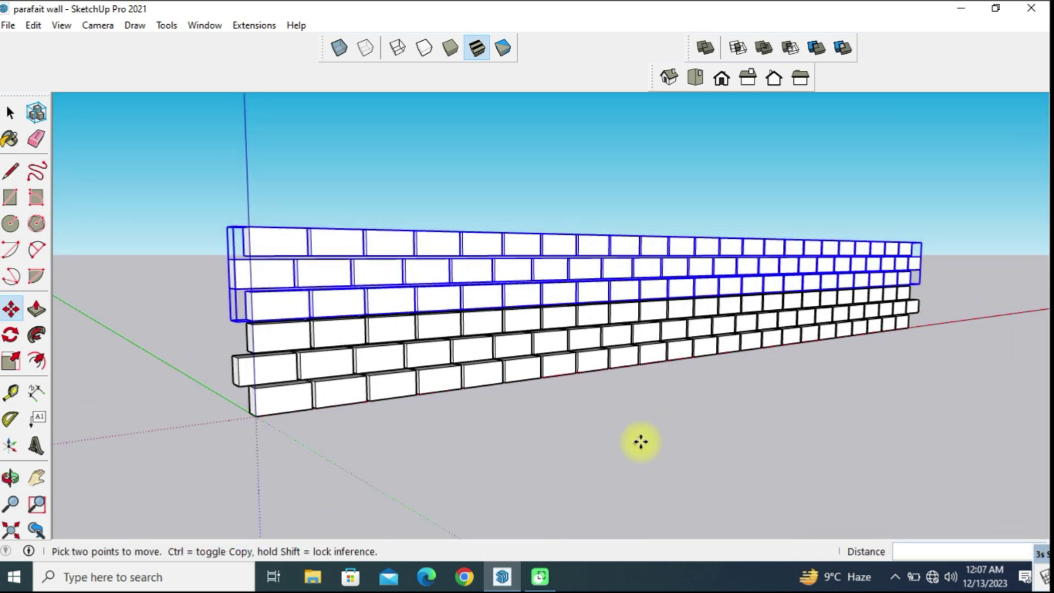
{"action": "type", "text": "*4"}
{"action": "key", "text": "Return"}
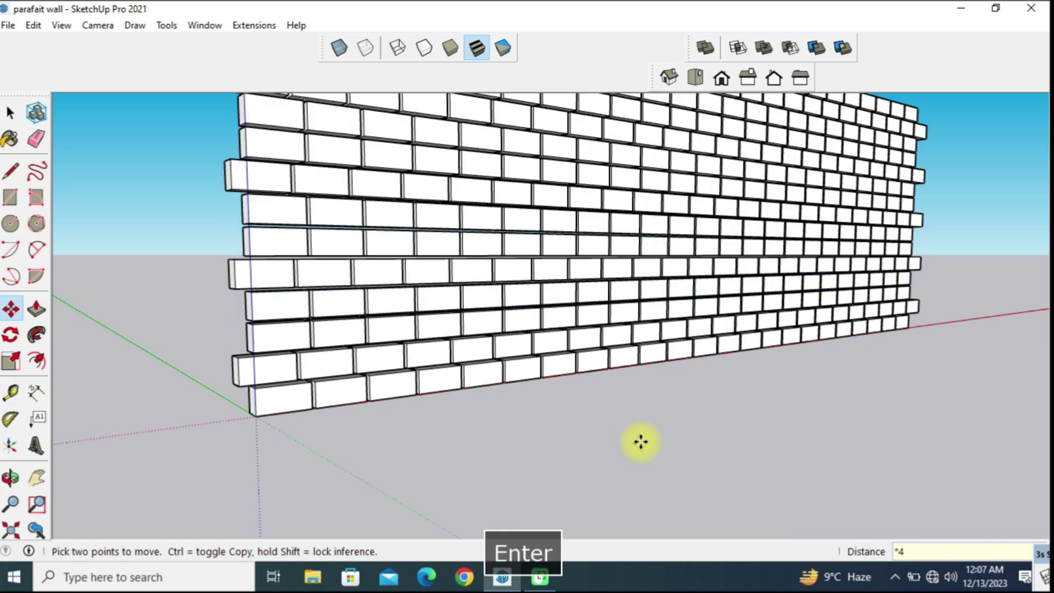
{"action": "scroll", "coordinate": [833, 427], "scroll_direction": "down", "scroll_amount": 3}
{"action": "scroll", "coordinate": [833, 426], "scroll_direction": "down", "scroll_amount": 2}
{"action": "mouse_move", "coordinate": [833, 426]}
{"action": "middle_mouse_down"}
{"action": "mouse_move", "coordinate": [648, 459]}
{"action": "mouse_move", "coordinate": [674, 425]}
{"action": "middle_mouse_up"}
- From Top view, draw two 2 Point Arcs along the wall, one bulging above and one below
{"action": "left_click", "coordinate": [690, 78]}
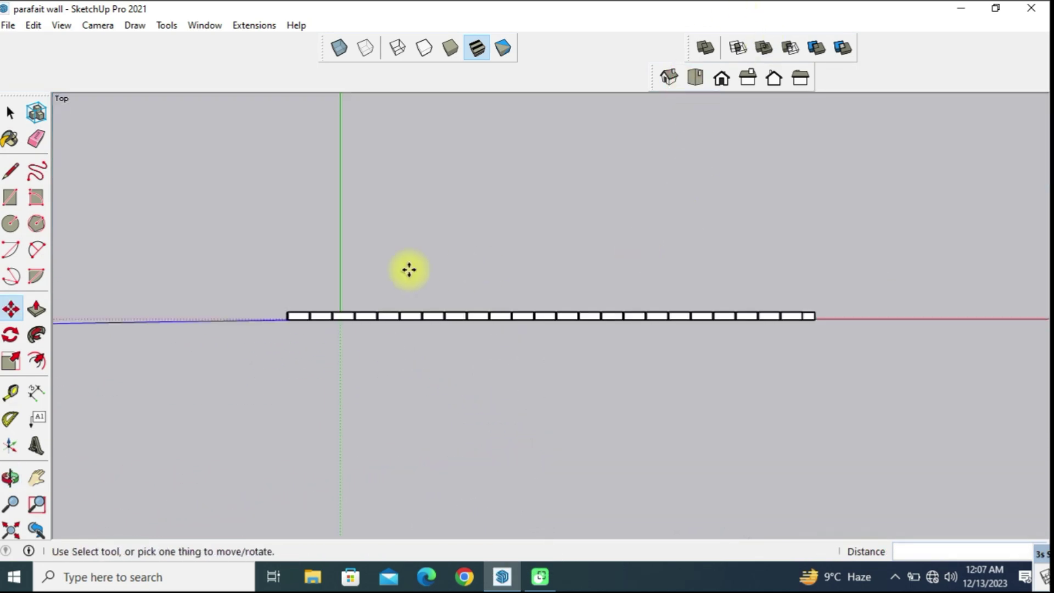
{"action": "left_click", "coordinate": [36, 250]}
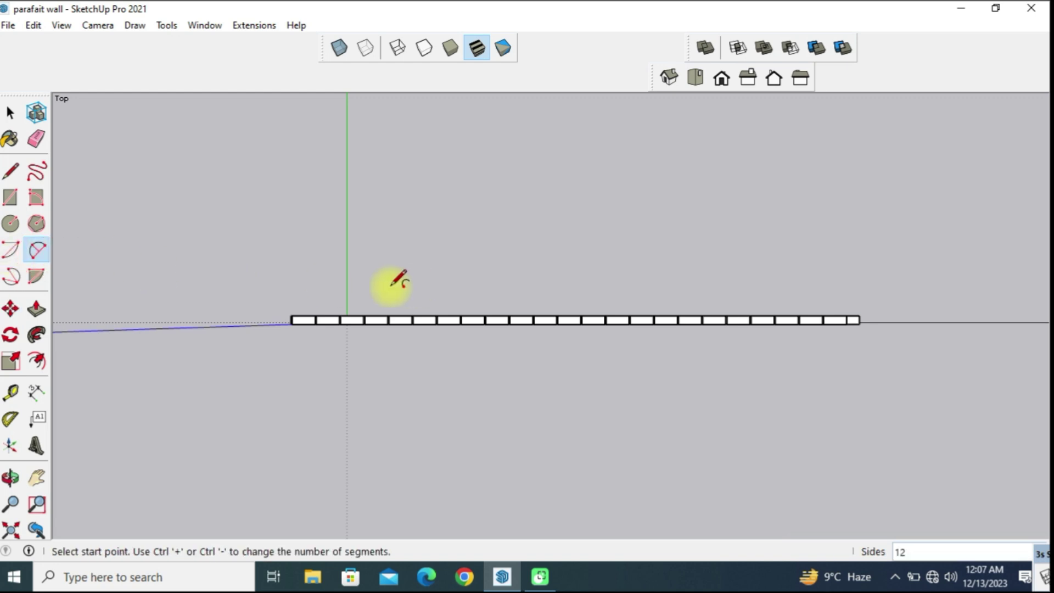
{"action": "left_click", "coordinate": [283, 311]}
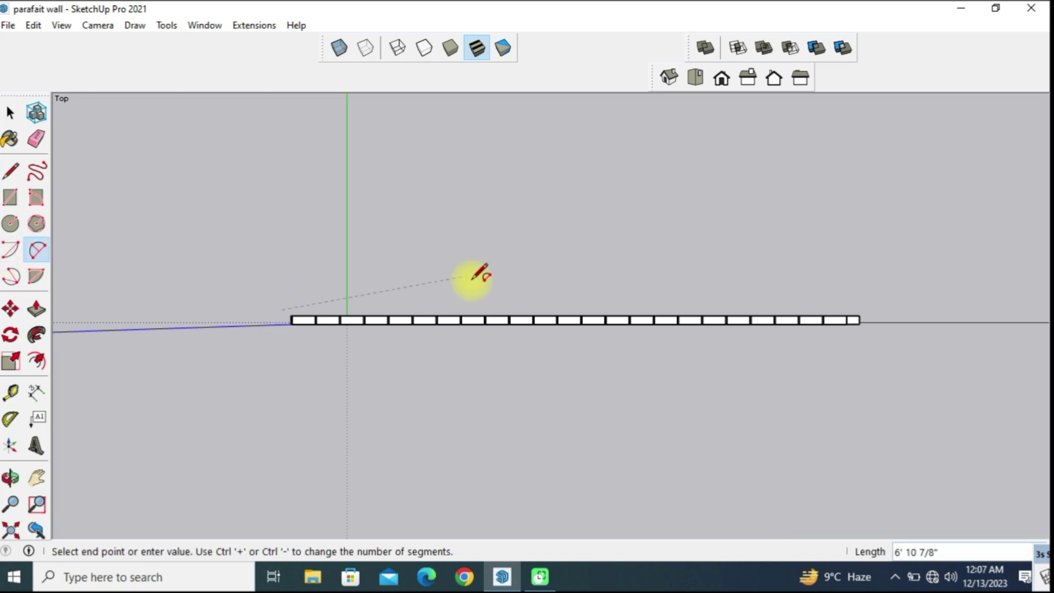
{"action": "left_click", "coordinate": [574, 309]}
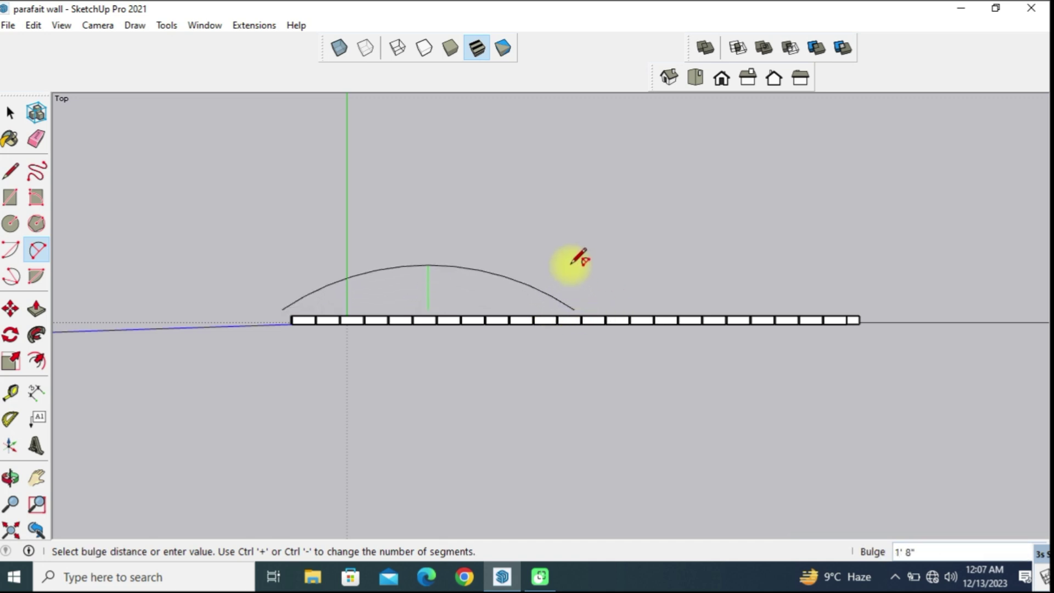
{"action": "left_click", "coordinate": [572, 262]}
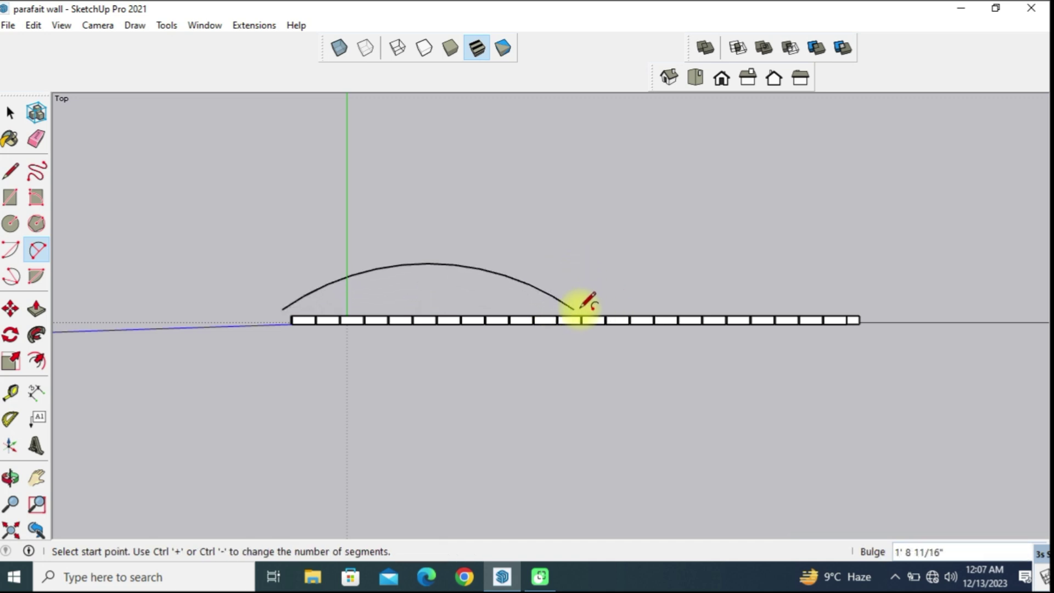
{"action": "left_click", "coordinate": [574, 309]}
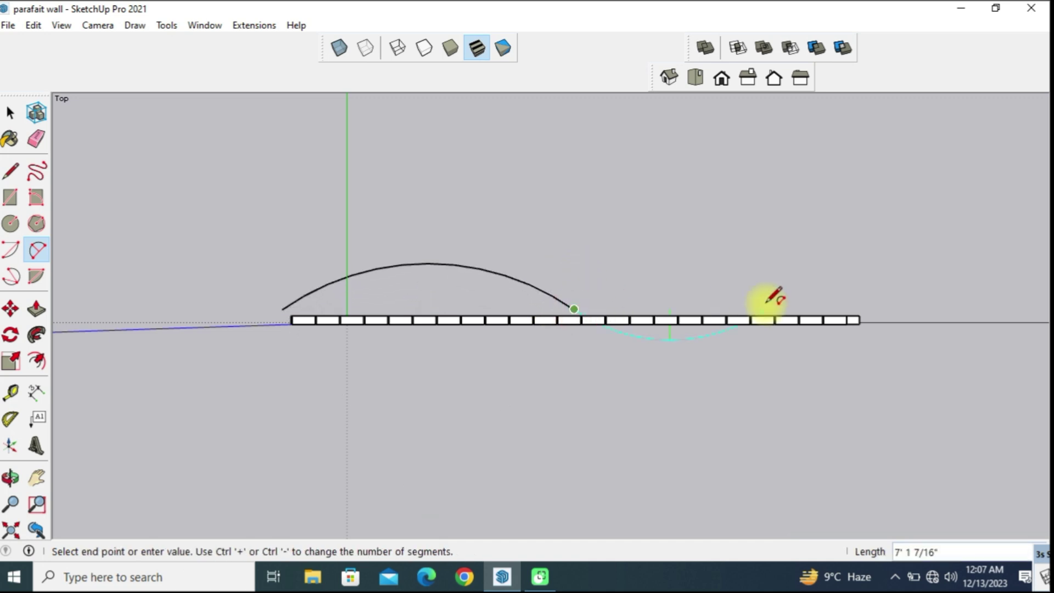
{"action": "left_click", "coordinate": [862, 308]}
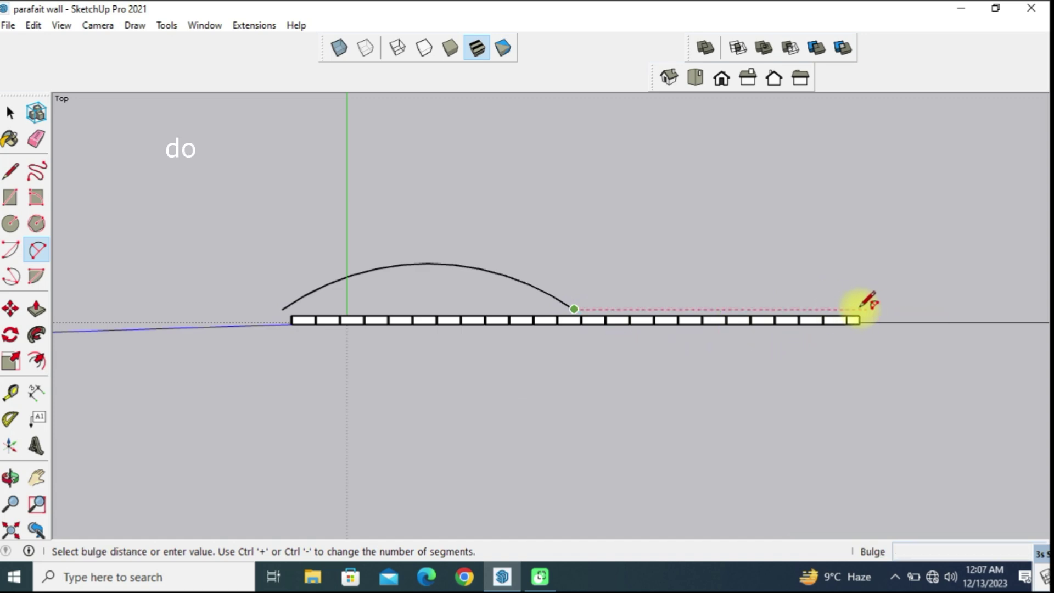
{"action": "left_click", "coordinate": [830, 352]}
{"action": "mouse_move", "coordinate": [725, 384]}
{"action": "middle_mouse_down"}
{"action": "mouse_move", "coordinate": [875, 298]}
{"action": "mouse_move", "coordinate": [993, 175]}
{"action": "mouse_move", "coordinate": [630, 243]}
{"action": "middle_mouse_up"}
{"action": "mouse_move", "coordinate": [630, 242]}
{"action": "left_mouse_down"}
{"action": "mouse_move", "coordinate": [344, 250]}
{"action": "mouse_move", "coordinate": [236, 113]}
{"action": "left_mouse_up"}
- Weld the two S-curve arcs into a single curve
{"action": "key", "text": "a"}
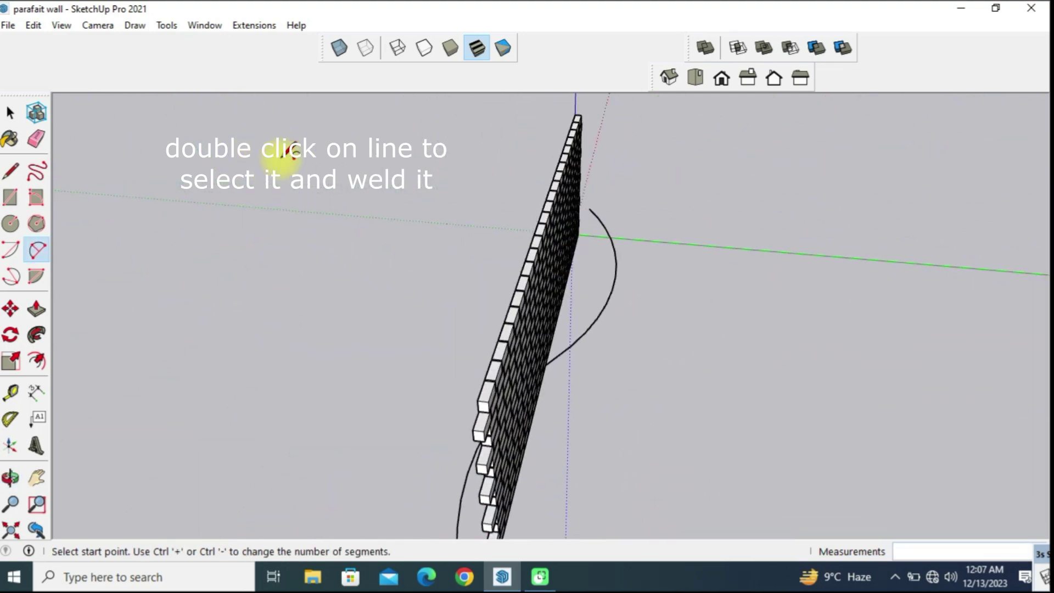
{"action": "left_click", "coordinate": [10, 113]}
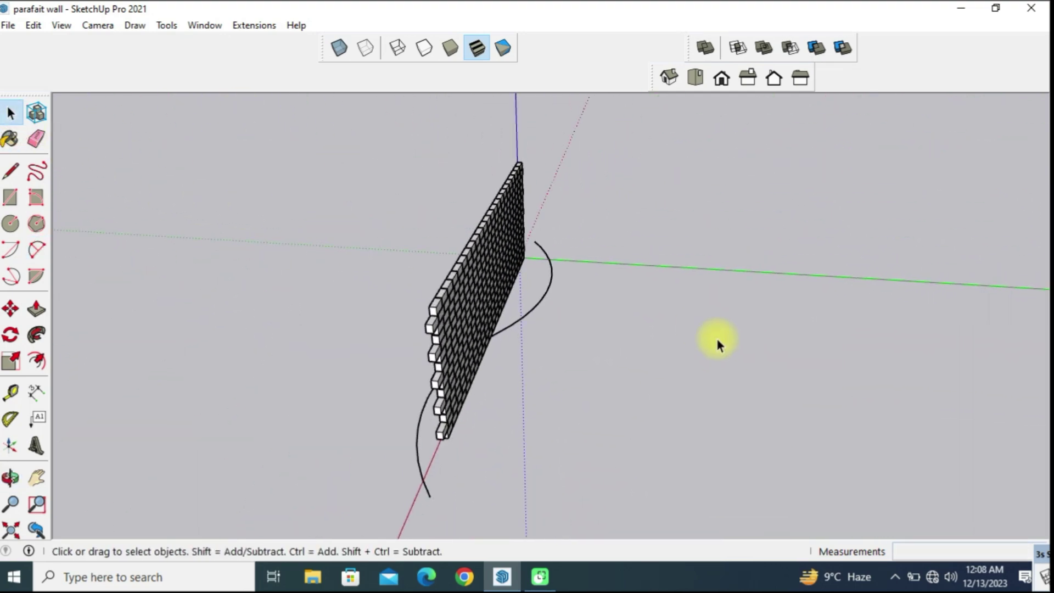
{"action": "right_click", "coordinate": [540, 303]}
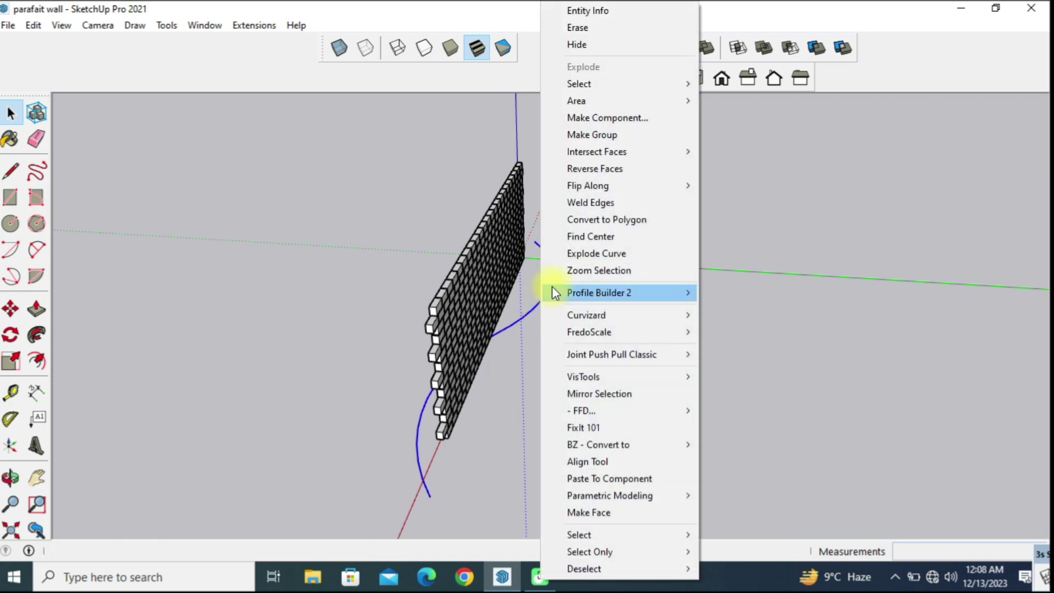
{"action": "left_click", "coordinate": [592, 204]}
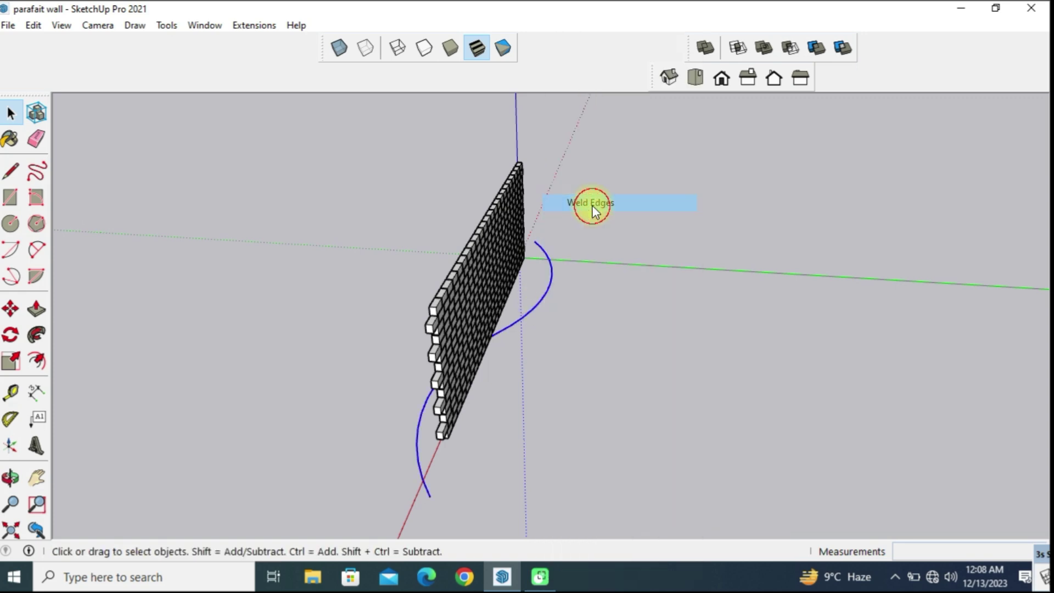
- Offset the welded S-curve by 4 inches
{"action": "left_click", "coordinate": [41, 361]}
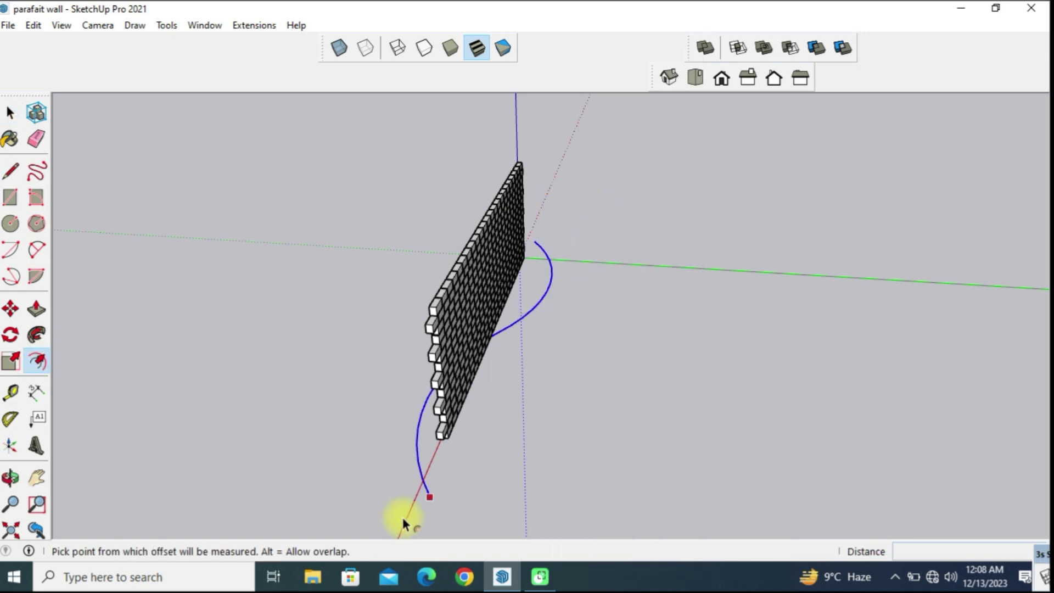
{"action": "left_click", "coordinate": [429, 500]}
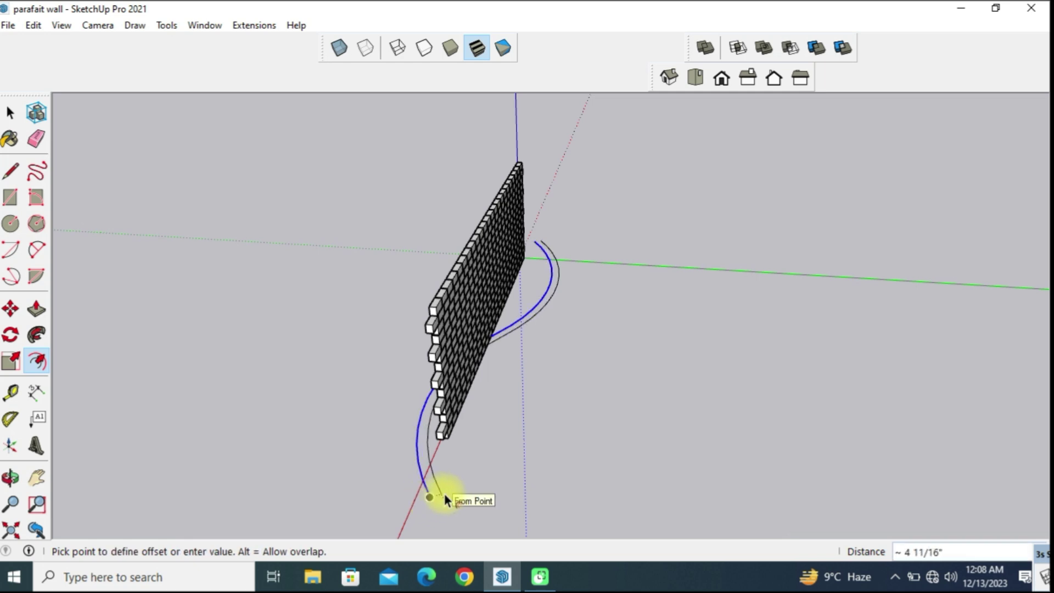
{"action": "type", "text": "4"}
{"action": "key", "text": "Return"}
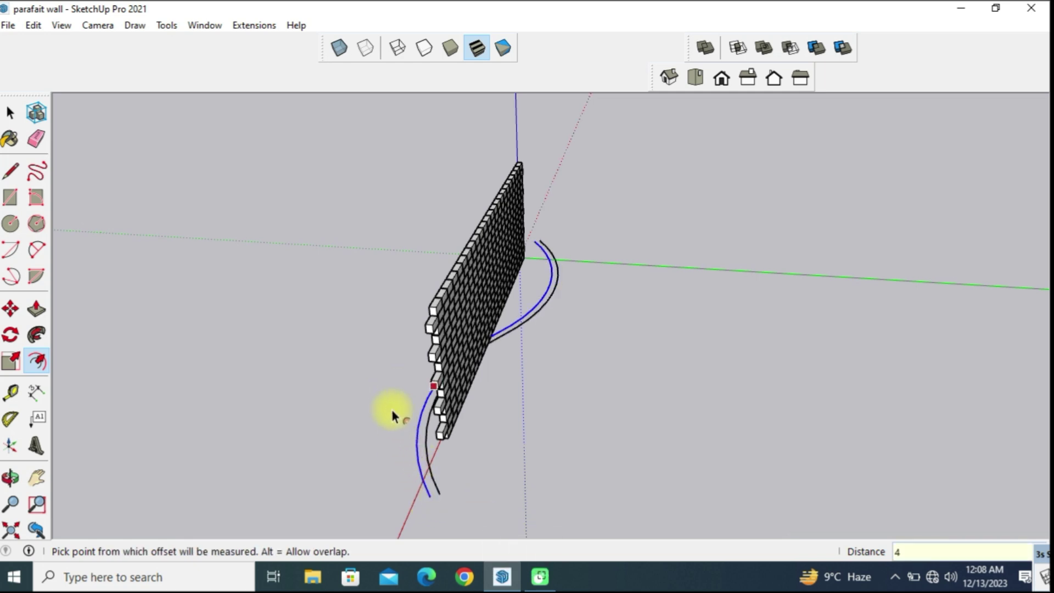
- Close both ends of the two curves with lines to form a curved face
{"action": "left_click", "coordinate": [10, 171]}
{"action": "scroll", "coordinate": [434, 497], "scroll_direction": "up", "scroll_amount": 1}
{"action": "left_click", "coordinate": [433, 498]}
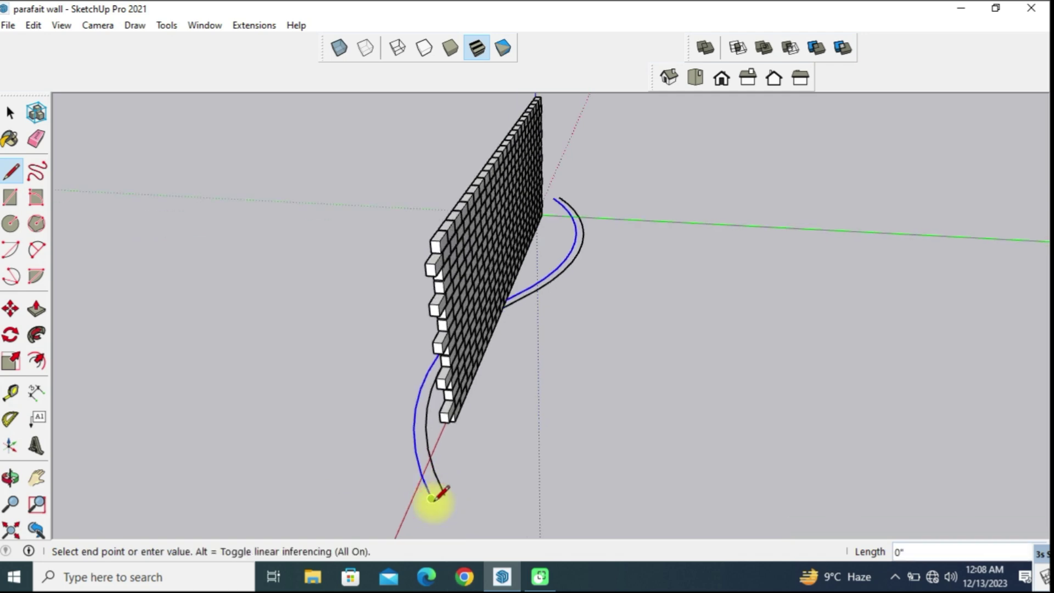
{"action": "left_click", "coordinate": [444, 495]}
{"action": "key", "text": "space"}
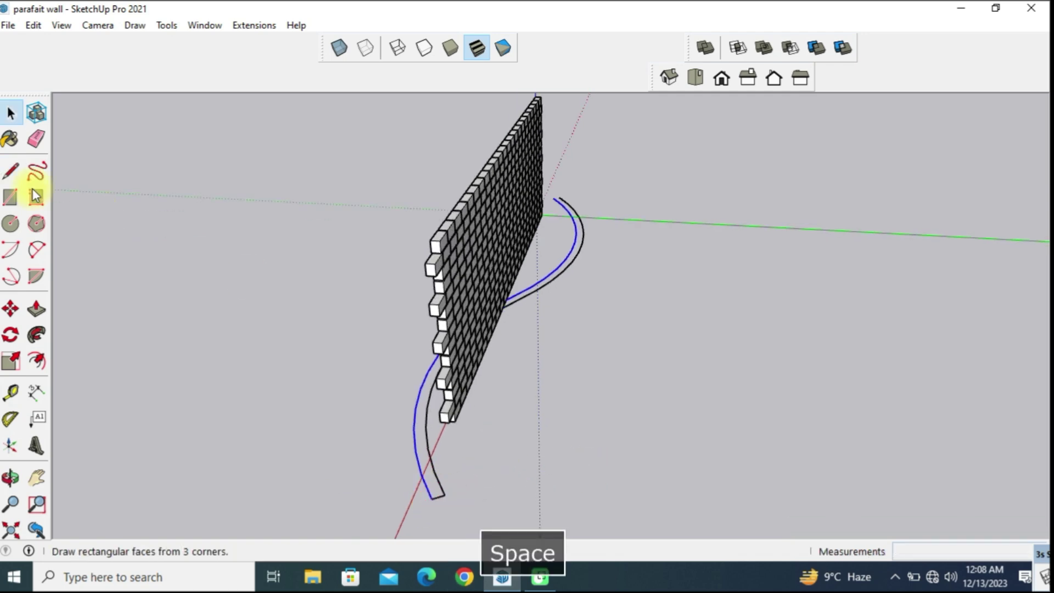
{"action": "left_click", "coordinate": [10, 171]}
{"action": "middle_click_drag", "start_coordinate": [635, 285], "coordinate": [969, 443]}
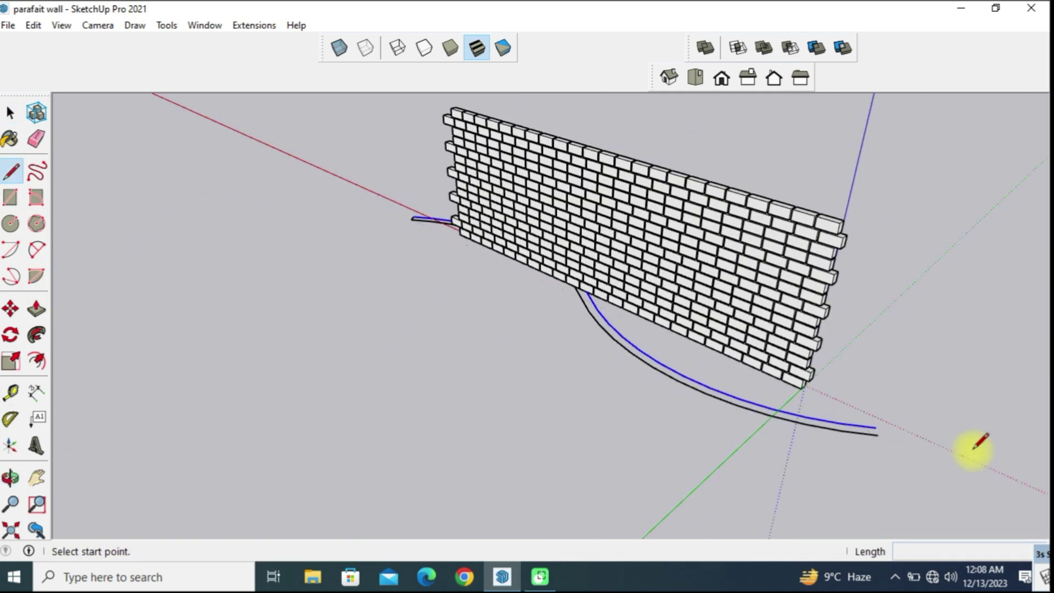
{"action": "scroll", "coordinate": [813, 393], "scroll_direction": "up", "scroll_amount": 3}
{"action": "left_click", "coordinate": [887, 428]}
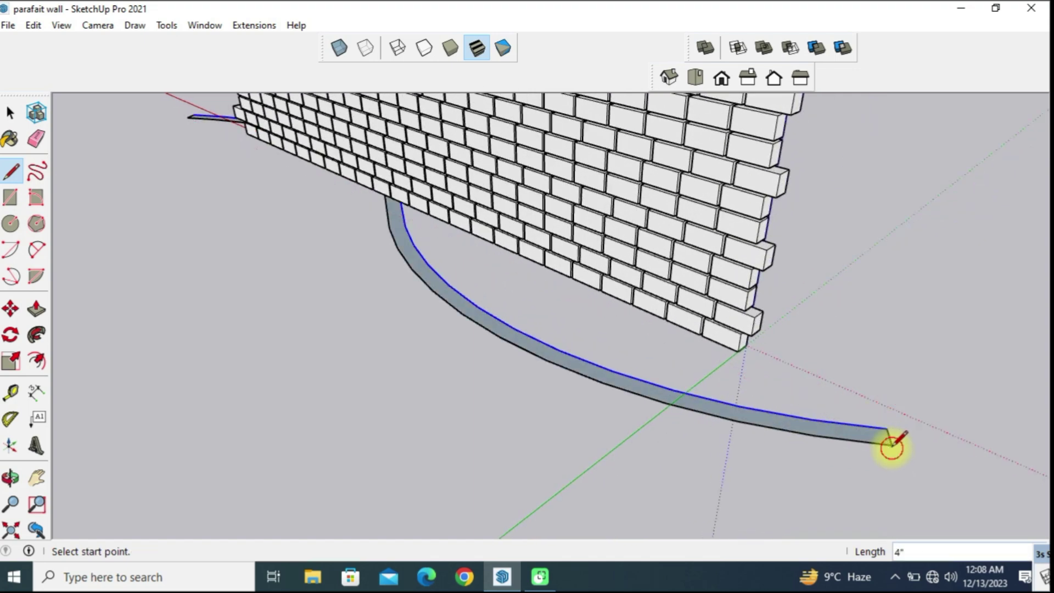
{"action": "middle_click_drag", "start_coordinate": [893, 442], "coordinate": [654, 431]}
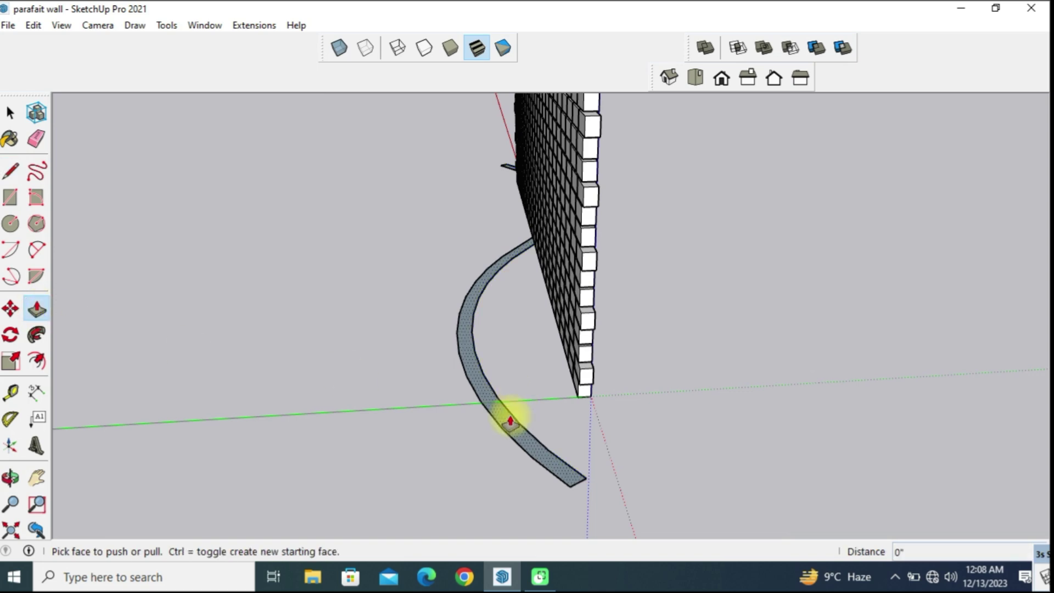
- Push/Pull the curved strip up to about 6' 3 5/16" tall
{"action": "left_click", "coordinate": [510, 421]}
{"action": "middle_click_drag", "start_coordinate": [483, 108], "coordinate": [497, 138]}
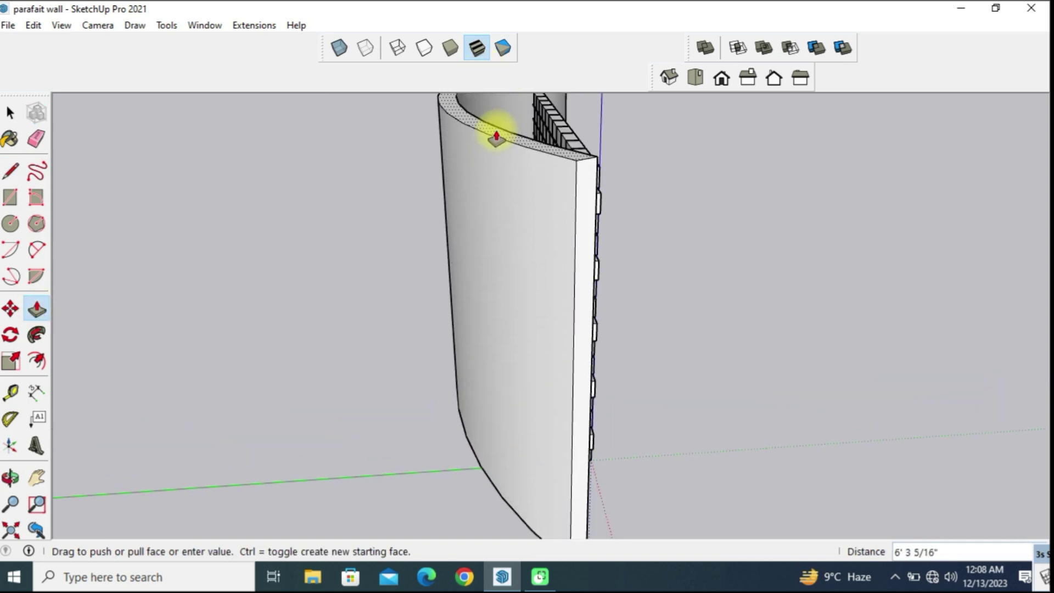
{"action": "scroll", "coordinate": [643, 259], "scroll_direction": "down", "scroll_amount": 5}
{"action": "mouse_move", "coordinate": [643, 258]}
{"action": "middle_mouse_down"}
{"action": "mouse_move", "coordinate": [607, 289]}
{"action": "mouse_move", "coordinate": [395, 274]}
{"action": "mouse_move", "coordinate": [642, 328]}
{"action": "mouse_move", "coordinate": [852, 345]}
{"action": "mouse_move", "coordinate": [1043, 313]}
{"action": "mouse_move", "coordinate": [416, 277]}
{"action": "mouse_move", "coordinate": [767, 346]}
{"action": "mouse_move", "coordinate": [911, 259]}
{"action": "mouse_move", "coordinate": [793, 257]}
{"action": "middle_mouse_up"}
- Select the entire curved wall and make it a group
{"action": "left_click", "coordinate": [10, 113]}
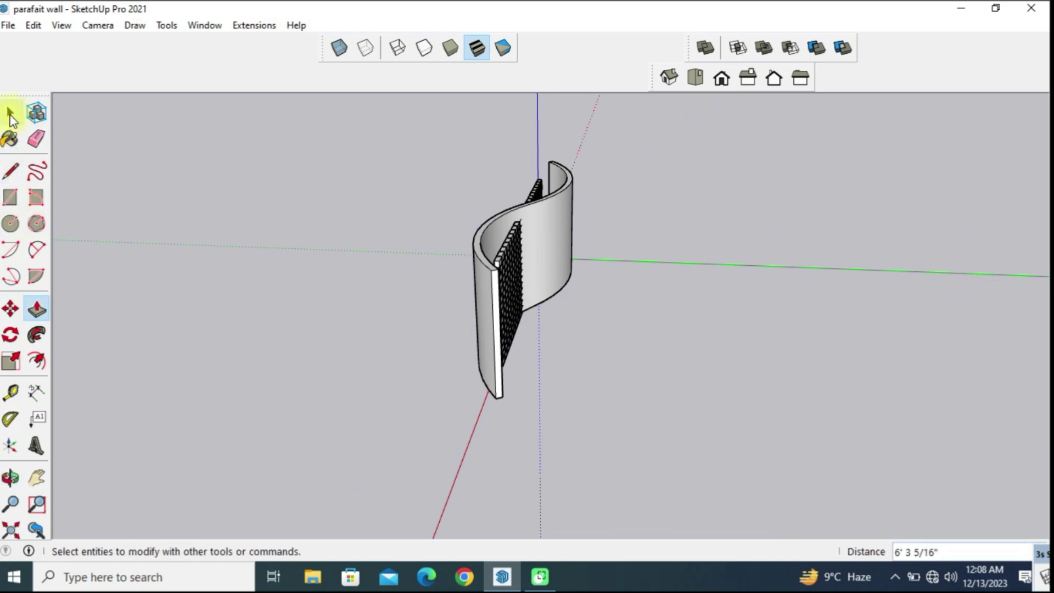
{"action": "triple_click", "coordinate": [565, 216]}
{"action": "right_click", "coordinate": [566, 216]}
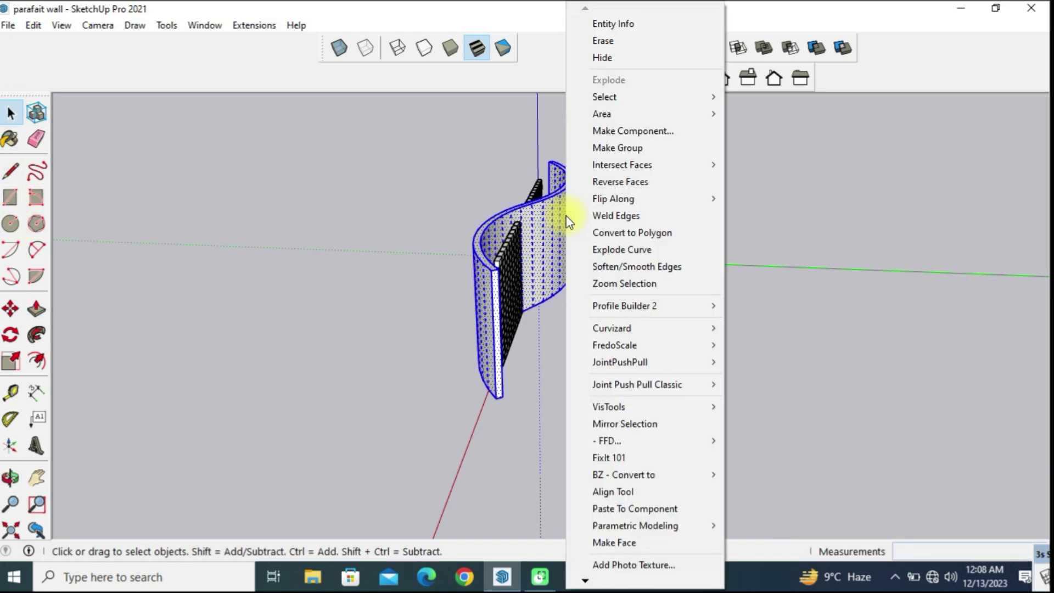
{"action": "left_click", "coordinate": [634, 151]}
{"action": "mouse_move", "coordinate": [437, 283]}
{"action": "middle_mouse_down"}
{"action": "mouse_move", "coordinate": [828, 294]}
{"action": "mouse_move", "coordinate": [630, 302]}
{"action": "middle_mouse_up"}
- Hide the curved wall group
{"action": "left_click", "coordinate": [493, 301]}
{"action": "double_click", "coordinate": [491, 300]}
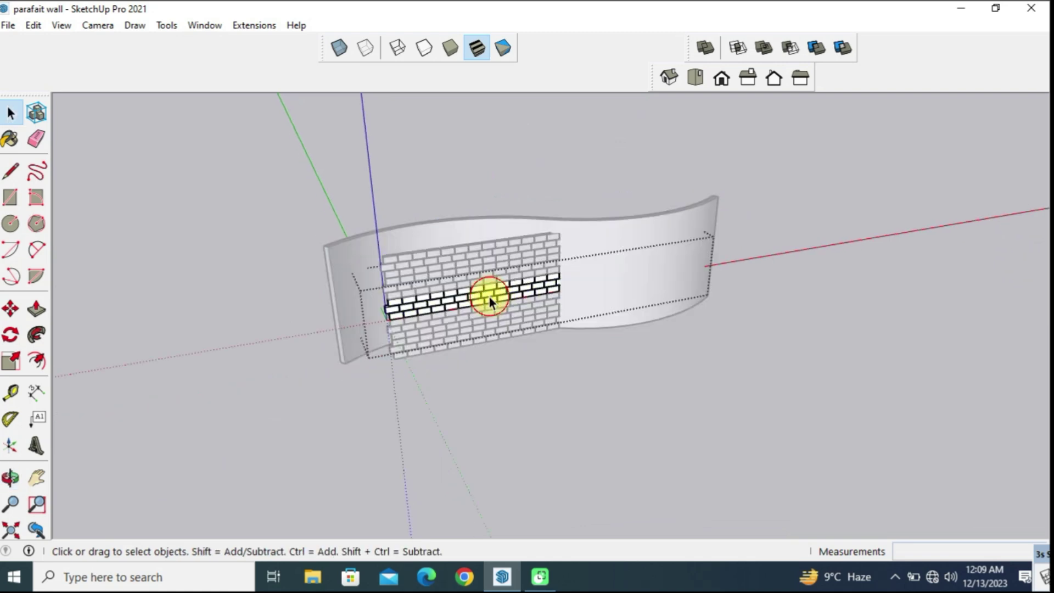
{"action": "left_click", "coordinate": [333, 251]}
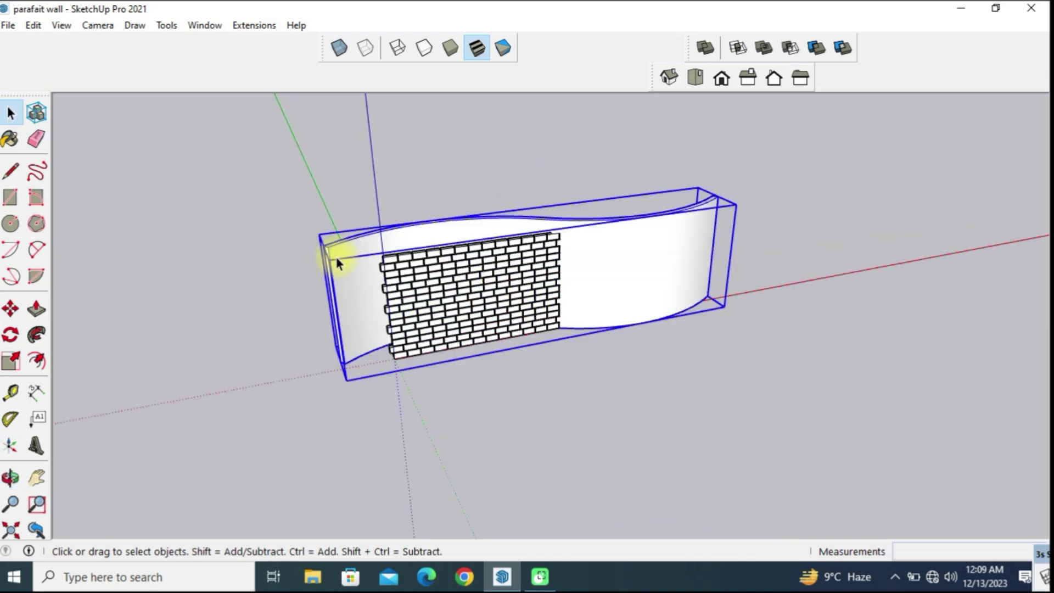
{"action": "right_click", "coordinate": [336, 256]}
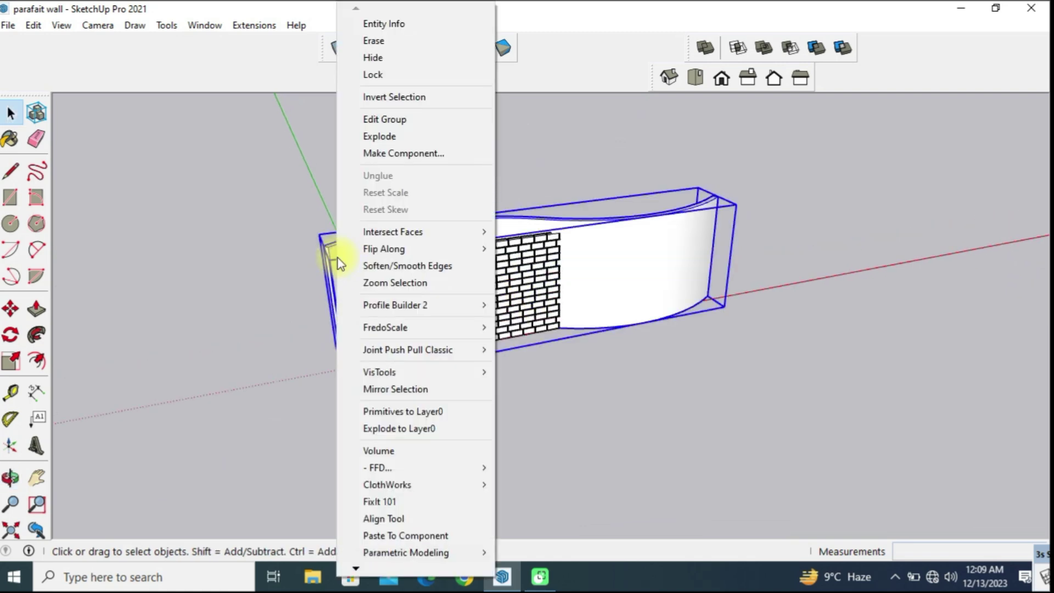
{"action": "left_click", "coordinate": [395, 62]}
- Select all the brick rows and group them into one brick wall
{"action": "left_click_drag", "start_coordinate": [382, 263], "coordinate": [736, 404]}
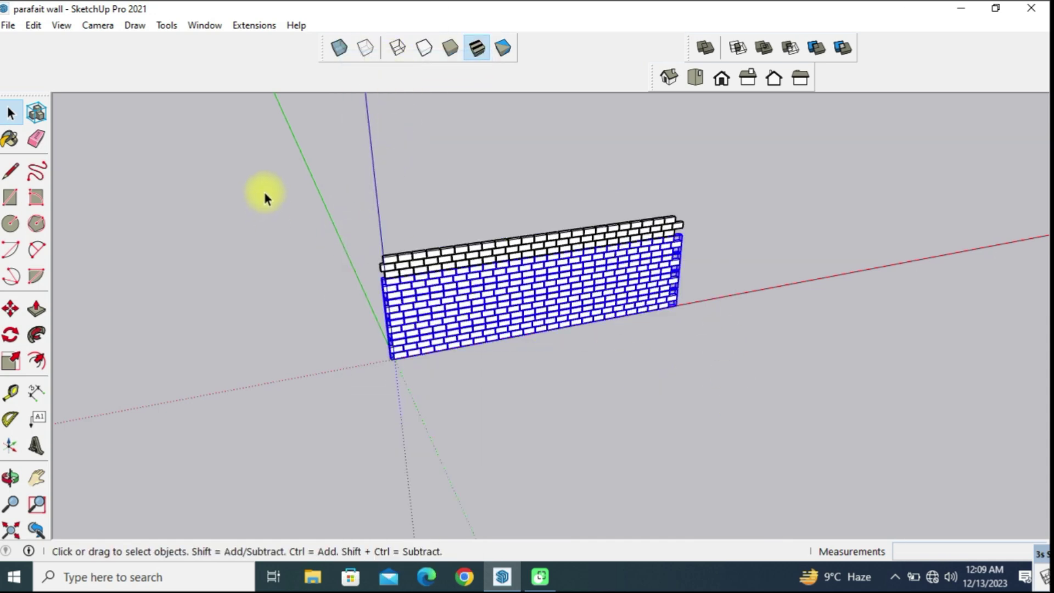
{"action": "left_click_drag", "start_coordinate": [457, 335], "coordinate": [763, 435]}
{"action": "scroll", "coordinate": [577, 282], "scroll_direction": "up", "scroll_amount": 3}
{"action": "right_click", "coordinate": [492, 264]}
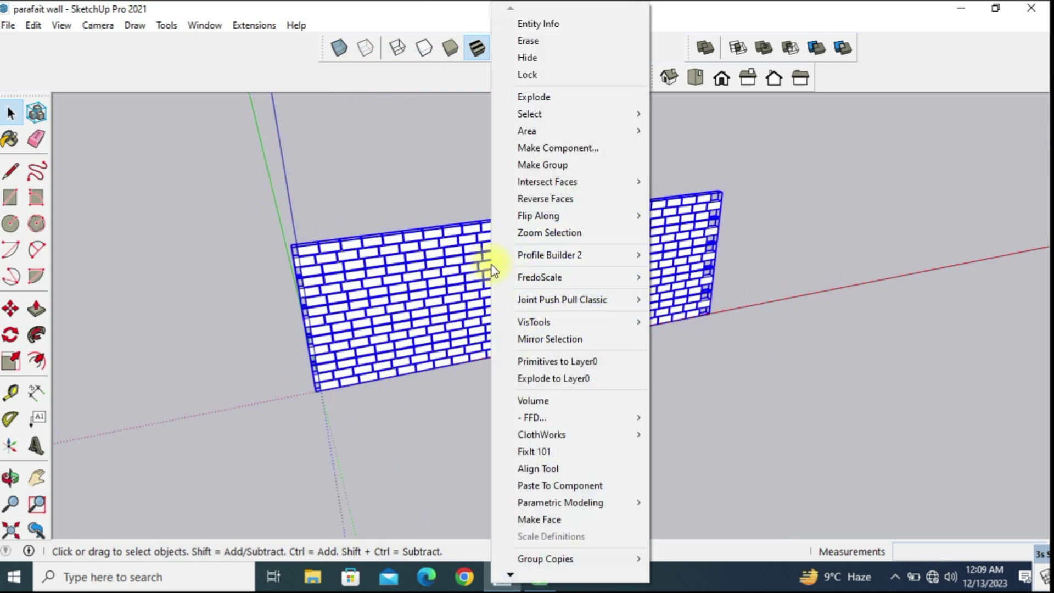
{"action": "left_click", "coordinate": [552, 166]}
{"action": "left_click", "coordinate": [556, 393]}
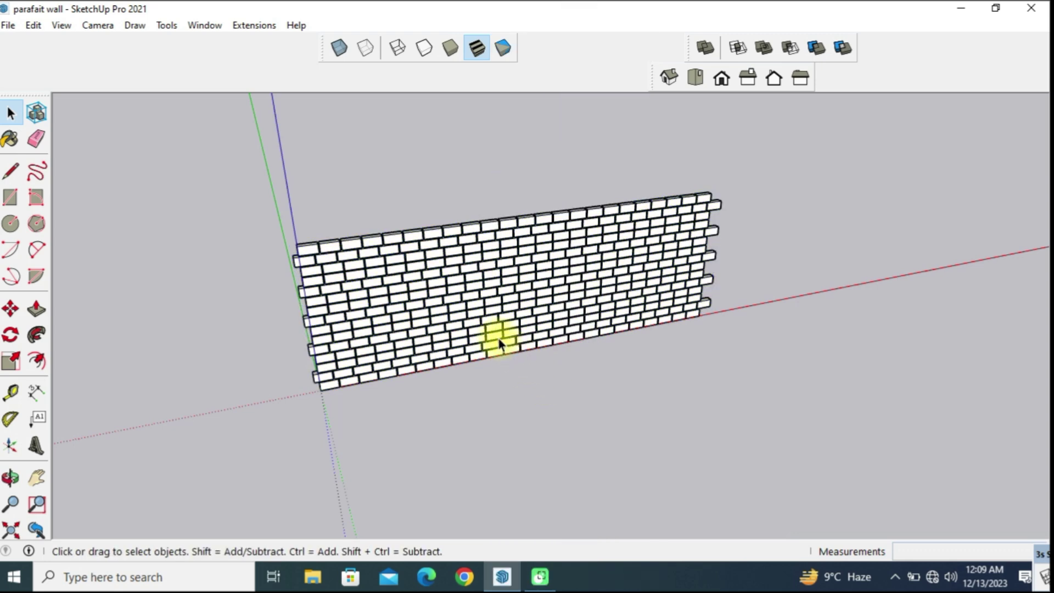
{"action": "left_click", "coordinate": [499, 338]}
{"action": "middle_click_drag", "start_coordinate": [580, 380], "coordinate": [403, 424]}
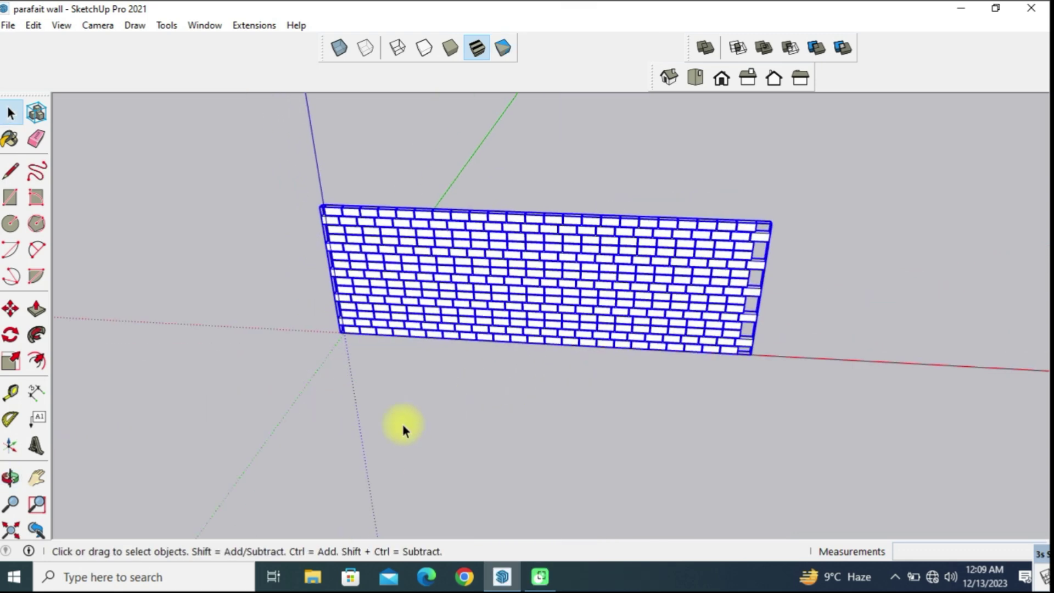
{"action": "left_click", "coordinate": [71, 25]}
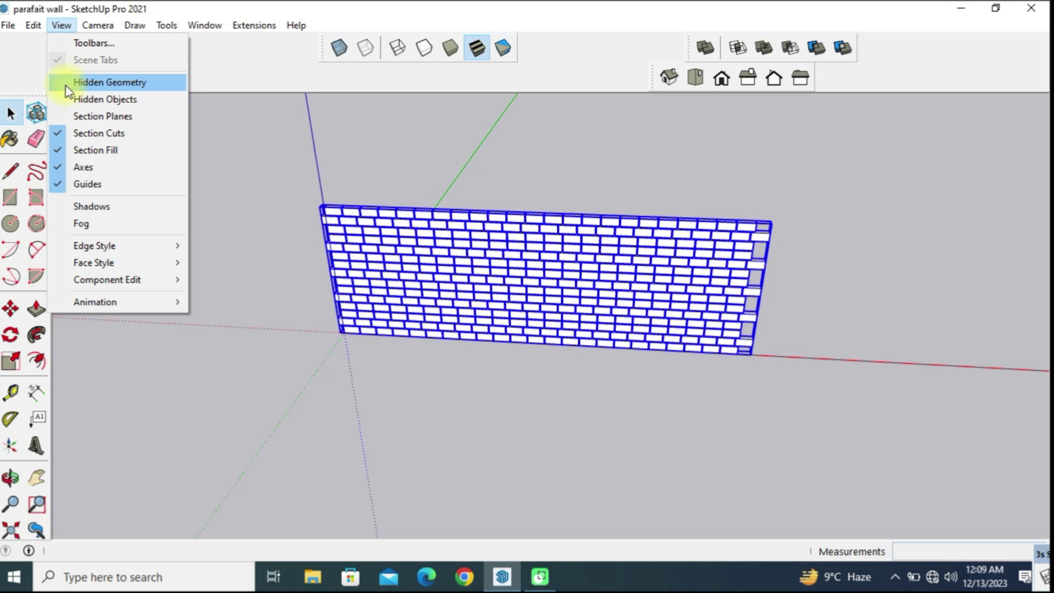
- Toggle the Hidden Geometry display on and off from the View menu
{"action": "left_click", "coordinate": [65, 101]}
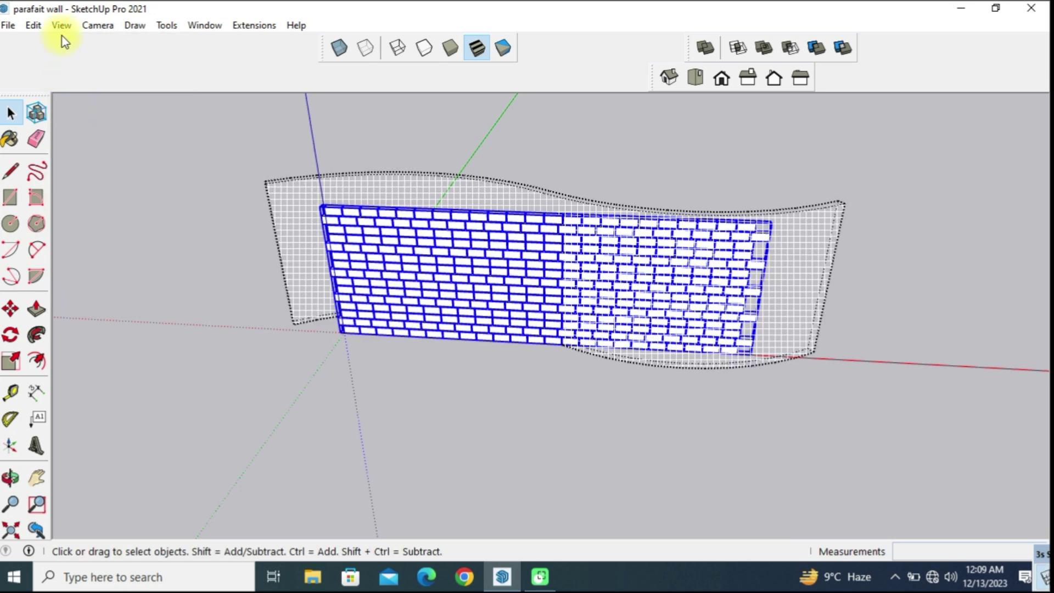
{"action": "left_click", "coordinate": [62, 26]}
{"action": "left_click", "coordinate": [62, 78]}
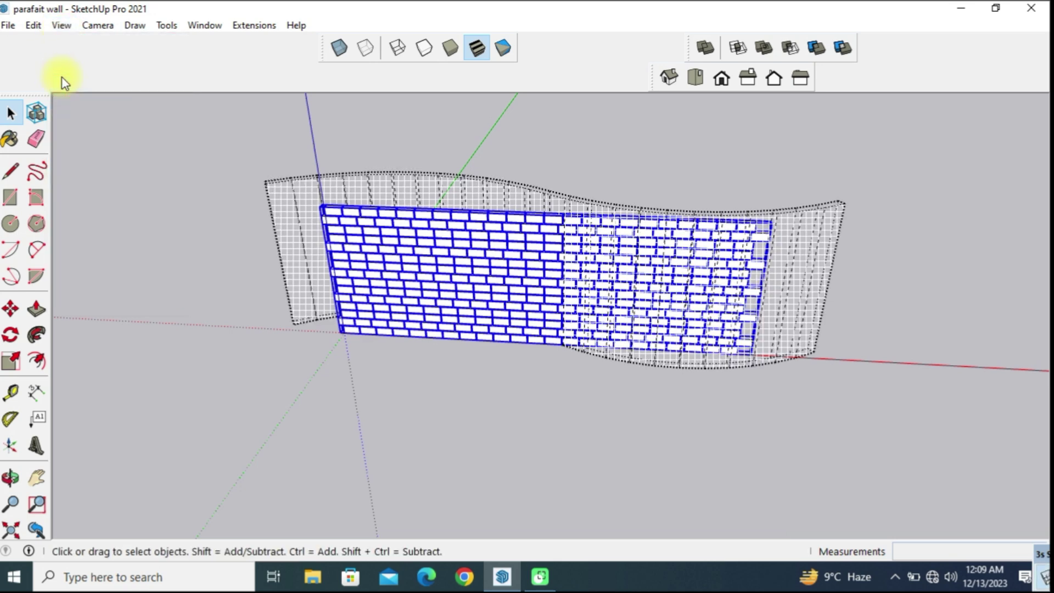
{"action": "left_click", "coordinate": [62, 30]}
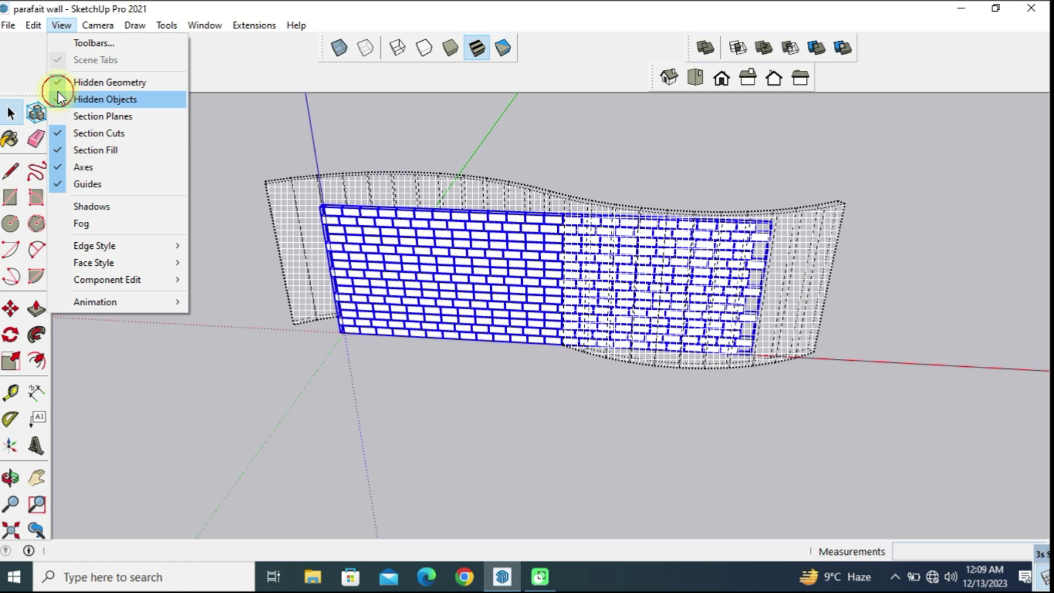
{"action": "left_click", "coordinate": [58, 94]}
{"action": "left_click", "coordinate": [59, 28]}
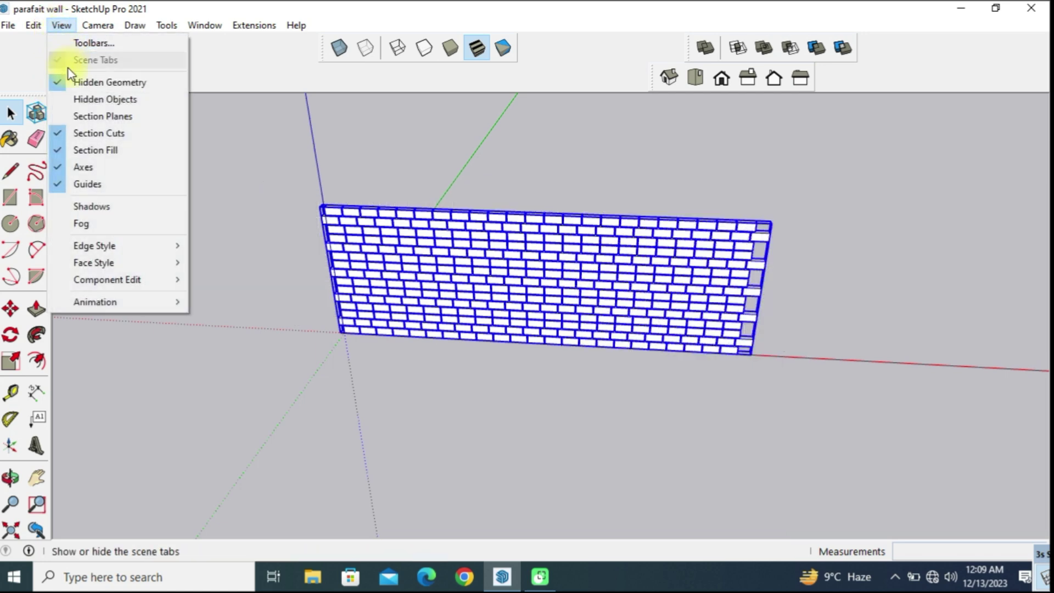
{"action": "left_click", "coordinate": [62, 83]}
{"action": "left_click", "coordinate": [62, 28]}
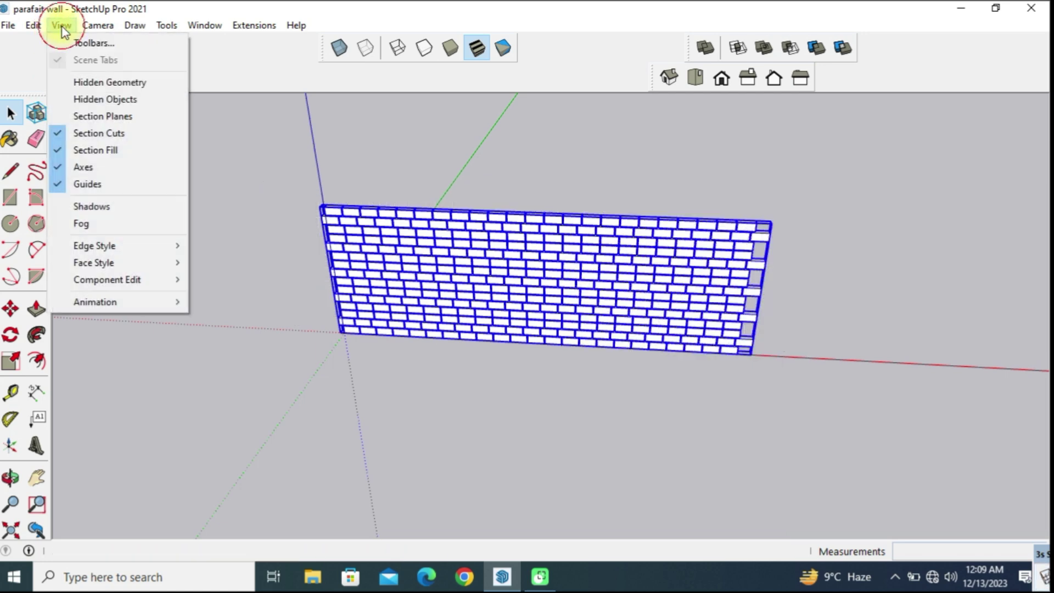
{"action": "left_click", "coordinate": [62, 82]}
- Turn on Hidden Objects to ghost the curved wall, then select the wall group
{"action": "left_click", "coordinate": [61, 26]}
{"action": "left_click", "coordinate": [60, 81]}
{"action": "left_click", "coordinate": [60, 25]}
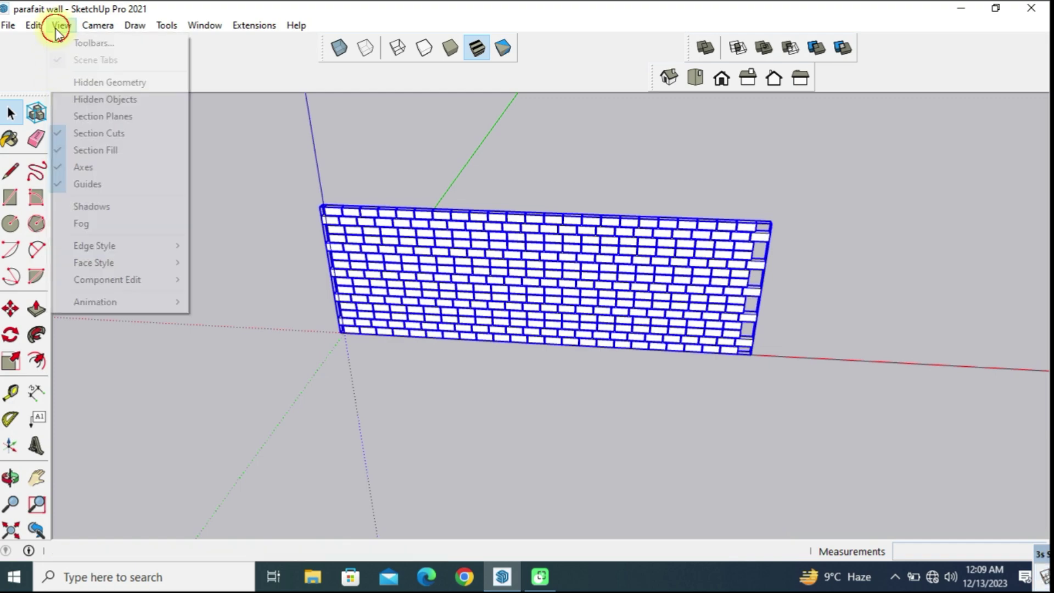
{"action": "left_click", "coordinate": [59, 102]}
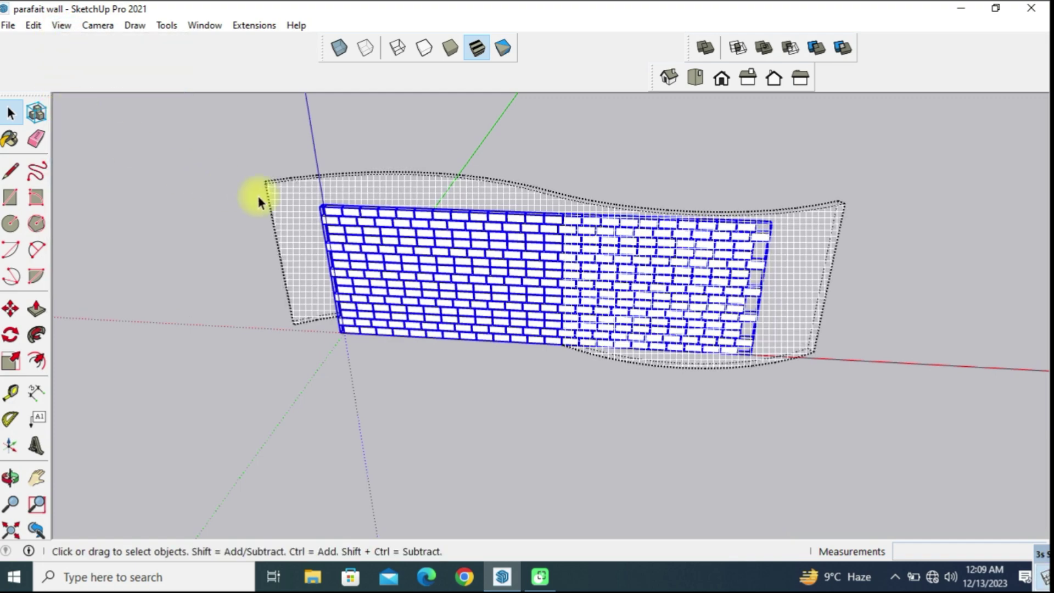
{"action": "left_click", "coordinate": [578, 378]}
{"action": "mouse_move", "coordinate": [579, 378]}
{"action": "middle_mouse_down"}
{"action": "mouse_move", "coordinate": [757, 332]}
{"action": "mouse_move", "coordinate": [376, 303]}
{"action": "mouse_move", "coordinate": [258, 282]}
{"action": "middle_mouse_up"}
{"action": "left_click", "coordinate": [356, 264]}
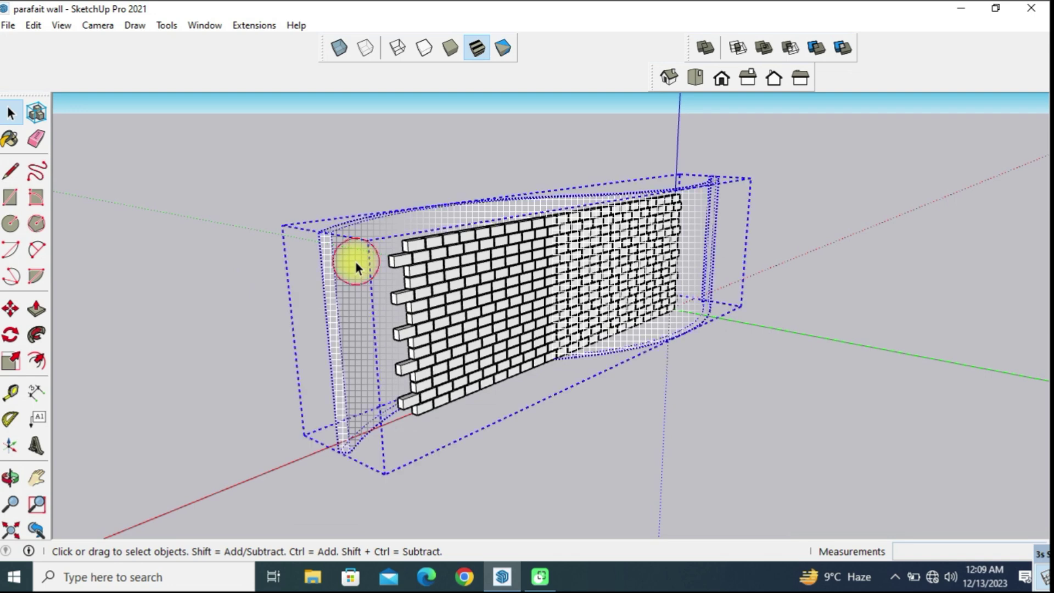
- Unhide the curved wall group and orbit around it
{"action": "right_click", "coordinate": [355, 261]}
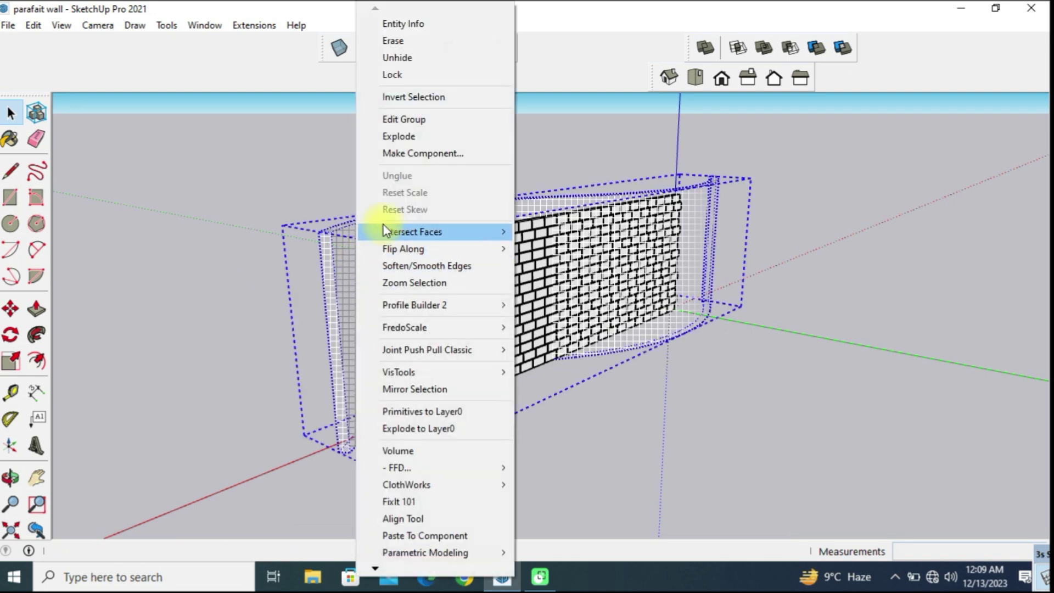
{"action": "left_click", "coordinate": [407, 64]}
{"action": "mouse_move", "coordinate": [418, 344]}
{"action": "middle_mouse_down"}
{"action": "mouse_move", "coordinate": [482, 370]}
{"action": "mouse_move", "coordinate": [934, 360]}
{"action": "middle_mouse_up"}
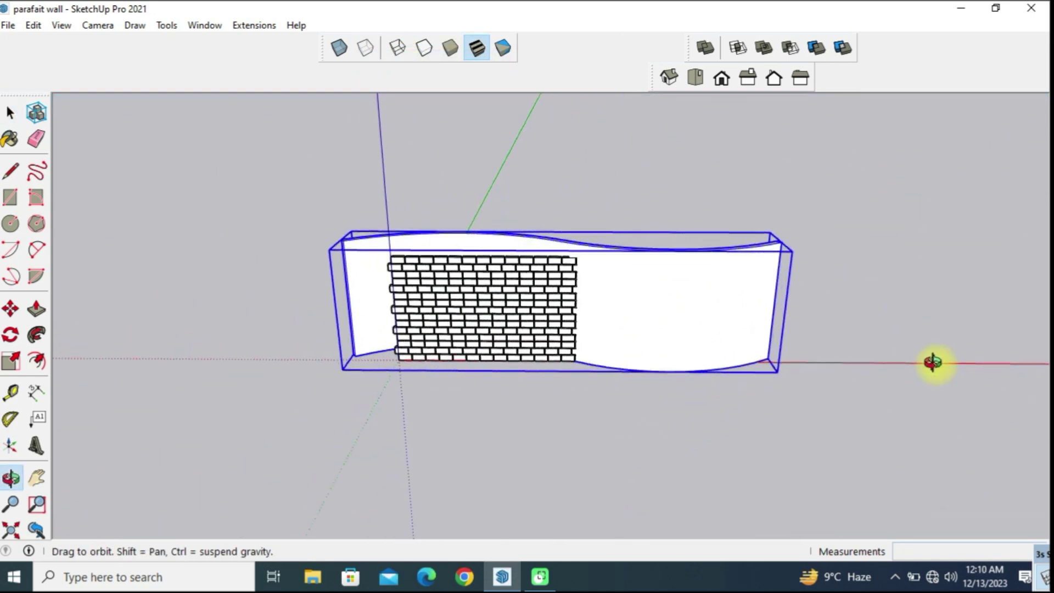
{"action": "left_click", "coordinate": [483, 306]}
{"action": "mouse_move", "coordinate": [482, 305]}
{"action": "middle_mouse_down"}
{"action": "mouse_move", "coordinate": [506, 337]}
{"action": "mouse_move", "coordinate": [501, 328]}
{"action": "middle_mouse_up"}
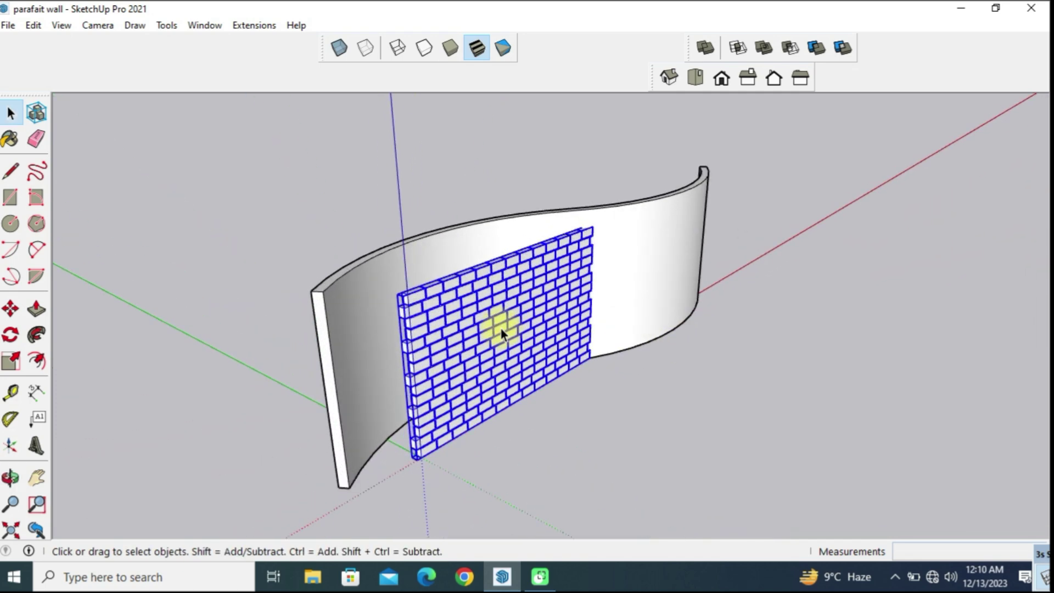
- Briefly try the Offset tool, then reselect the brick panels
{"action": "scroll", "coordinate": [501, 329], "scroll_direction": "up", "scroll_amount": 2}
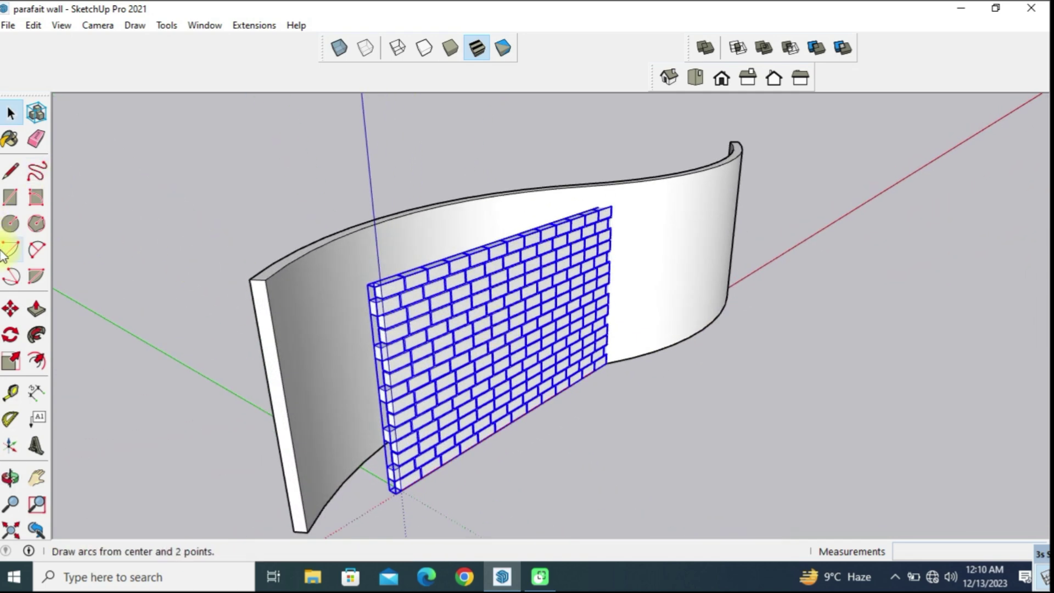
{"action": "left_click", "coordinate": [37, 361]}
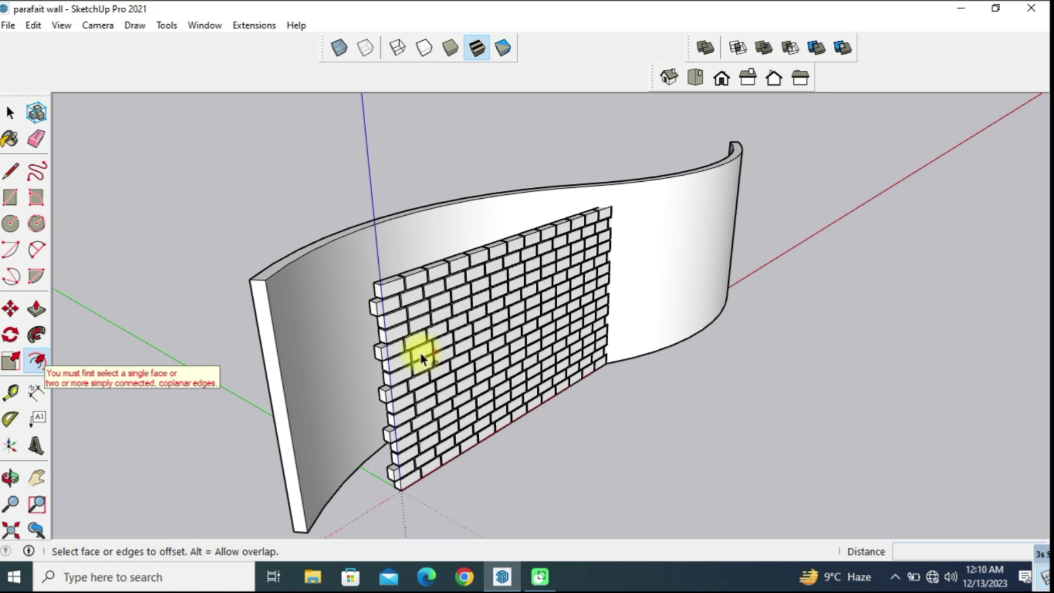
{"action": "mouse_move", "coordinate": [447, 329]}
{"action": "middle_mouse_down"}
{"action": "mouse_move", "coordinate": [654, 341]}
{"action": "mouse_move", "coordinate": [667, 326]}
{"action": "middle_mouse_up"}
{"action": "left_click", "coordinate": [11, 113]}
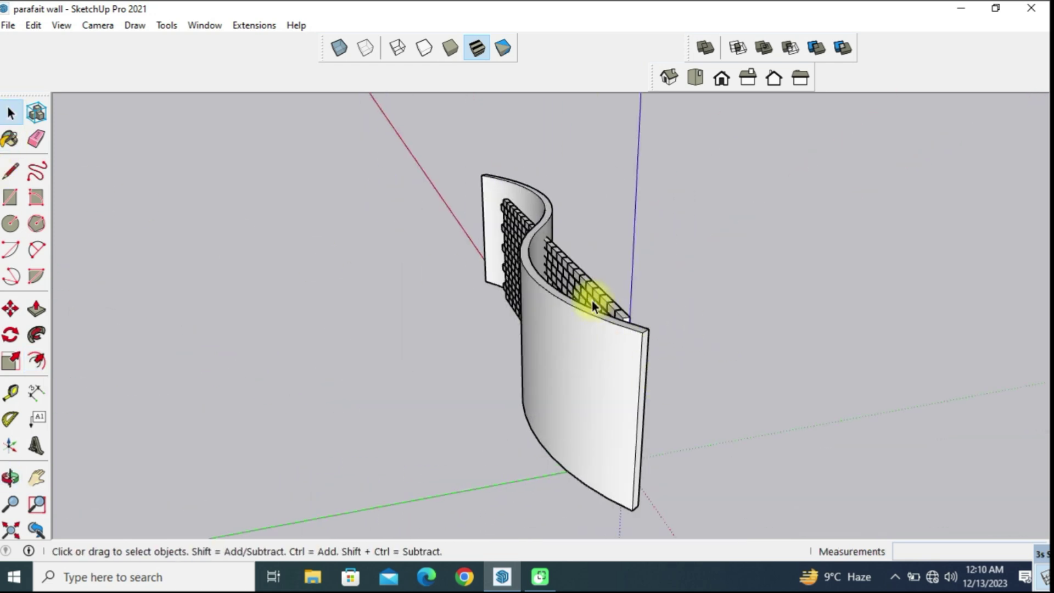
{"action": "left_click", "coordinate": [595, 299]}
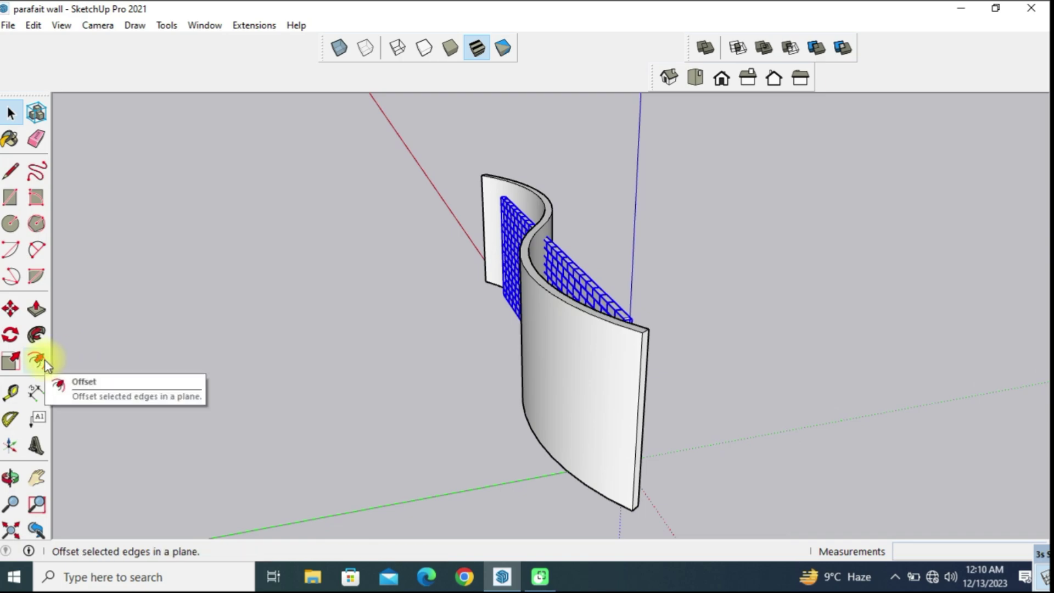
- Scale the brick panel along the red axis by about 1.14
{"action": "left_click", "coordinate": [16, 361]}
{"action": "mouse_move", "coordinate": [767, 365]}
{"action": "middle_mouse_down"}
{"action": "mouse_move", "coordinate": [374, 372]}
{"action": "mouse_move", "coordinate": [452, 341]}
{"action": "mouse_move", "coordinate": [395, 369]}
{"action": "mouse_move", "coordinate": [430, 405]}
{"action": "mouse_move", "coordinate": [247, 358]}
{"action": "mouse_move", "coordinate": [555, 426]}
{"action": "mouse_move", "coordinate": [282, 365]}
{"action": "middle_mouse_up"}
{"action": "scroll", "coordinate": [472, 324], "scroll_direction": "up", "scroll_amount": 3}
{"action": "scroll", "coordinate": [482, 334], "scroll_direction": "up", "scroll_amount": 3}
{"action": "scroll", "coordinate": [406, 374], "scroll_direction": "down", "scroll_amount": 2}
{"action": "scroll", "coordinate": [407, 373], "scroll_direction": "down", "scroll_amount": 2}
{"action": "scroll", "coordinate": [278, 353], "scroll_direction": "up", "scroll_amount": 2}
{"action": "scroll", "coordinate": [353, 337], "scroll_direction": "up", "scroll_amount": 2}
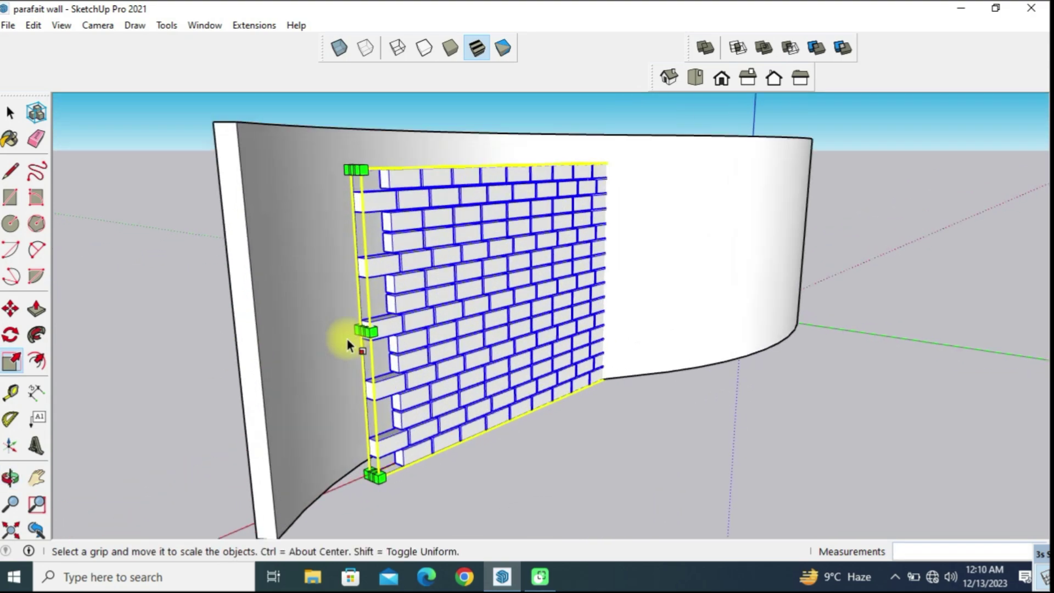
{"action": "scroll", "coordinate": [348, 345], "scroll_direction": "up", "scroll_amount": 3}
{"action": "mouse_move", "coordinate": [376, 326]}
{"action": "left_mouse_down"}
{"action": "mouse_move", "coordinate": [135, 385]}
{"action": "mouse_move", "coordinate": [207, 373]}
{"action": "left_mouse_up"}
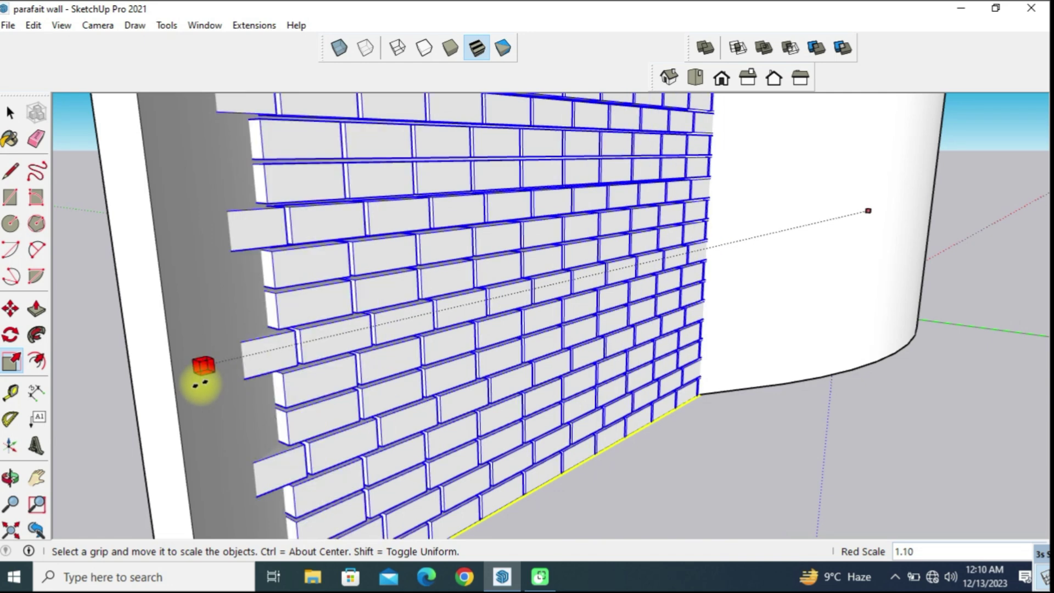
{"action": "scroll", "coordinate": [528, 394], "scroll_direction": "down", "scroll_amount": 5}
- Stretch the brick panel along green by 13.19, then 2.16, into a deep block
{"action": "middle_click_drag", "start_coordinate": [542, 389], "coordinate": [875, 401]}
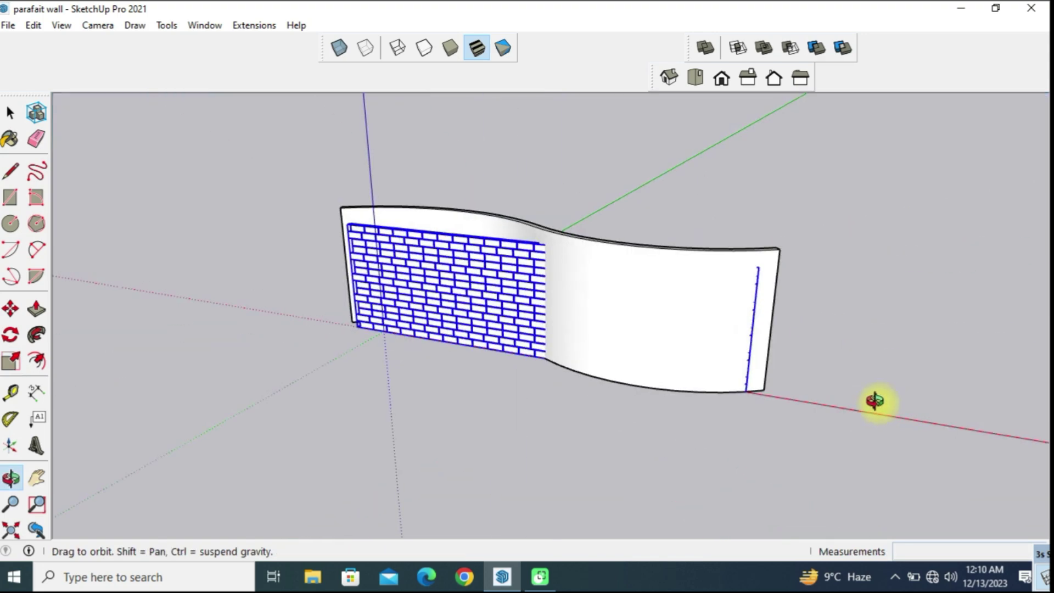
{"action": "left_click_drag", "start_coordinate": [535, 301], "coordinate": [491, 321]}
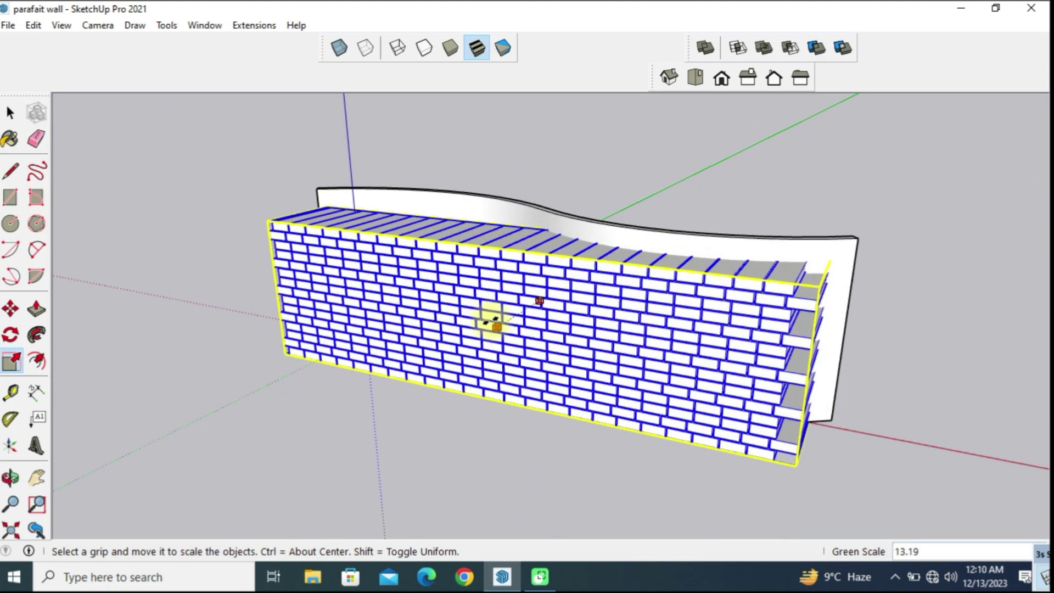
{"action": "mouse_move", "coordinate": [776, 341]}
{"action": "middle_mouse_down"}
{"action": "mouse_move", "coordinate": [377, 369]}
{"action": "mouse_move", "coordinate": [541, 313]}
{"action": "middle_mouse_up"}
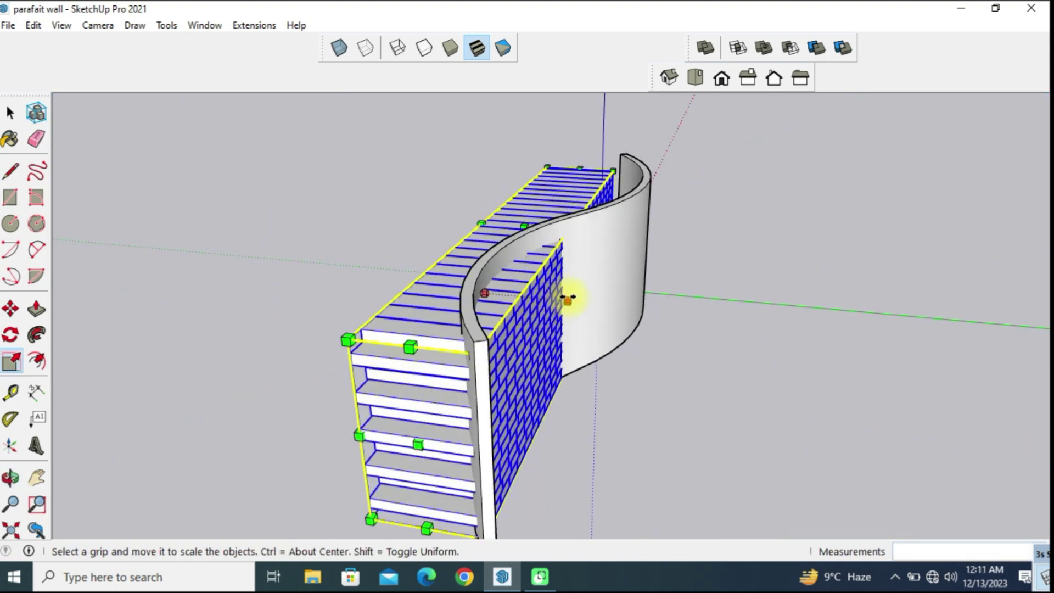
{"action": "left_click_drag", "start_coordinate": [568, 300], "coordinate": [678, 308]}
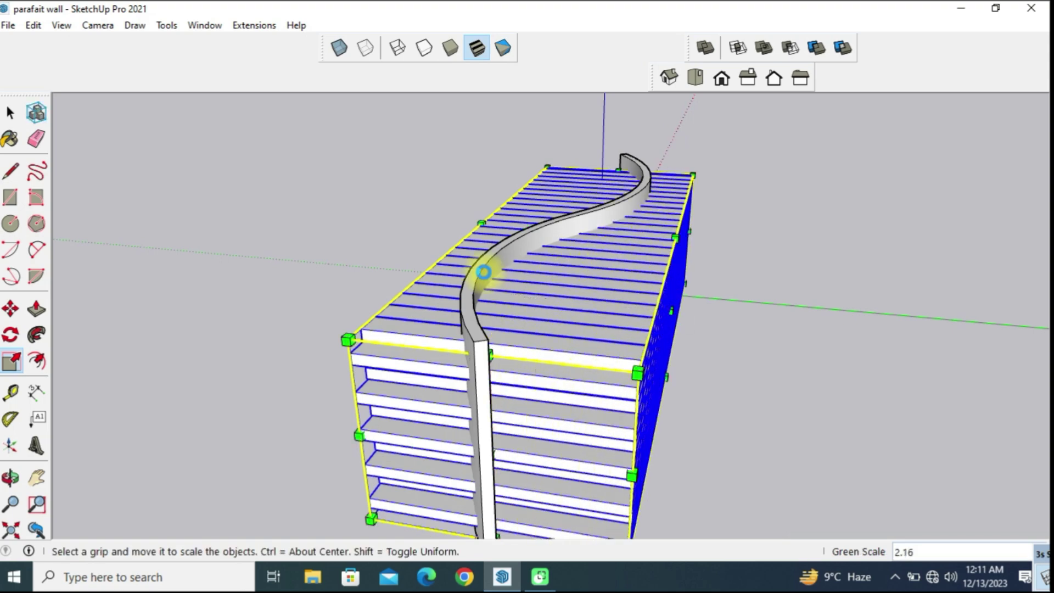
{"action": "mouse_move", "coordinate": [324, 270]}
{"action": "middle_mouse_down"}
{"action": "mouse_move", "coordinate": [711, 299]}
{"action": "mouse_move", "coordinate": [401, 357]}
{"action": "mouse_move", "coordinate": [739, 283]}
{"action": "mouse_move", "coordinate": [380, 248]}
{"action": "mouse_move", "coordinate": [702, 229]}
{"action": "mouse_move", "coordinate": [459, 250]}
{"action": "mouse_move", "coordinate": [395, 223]}
{"action": "mouse_move", "coordinate": [409, 220]}
{"action": "mouse_move", "coordinate": [483, 263]}
{"action": "middle_mouse_up"}
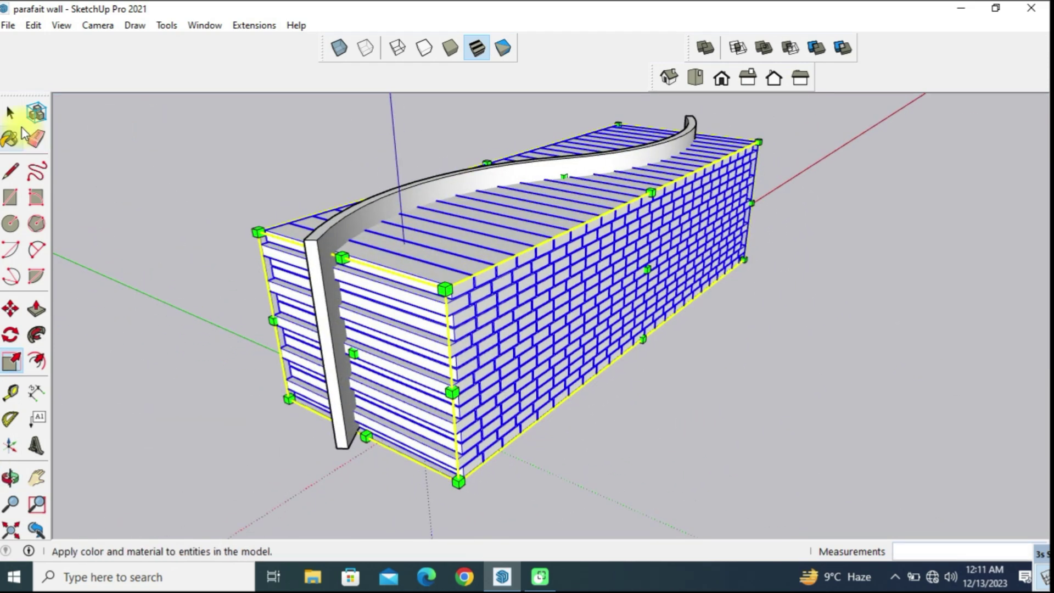
- Try splitting the brick block with the wall, dismiss the non-solid warning, and show the Default Tray
{"action": "left_click", "coordinate": [10, 113]}
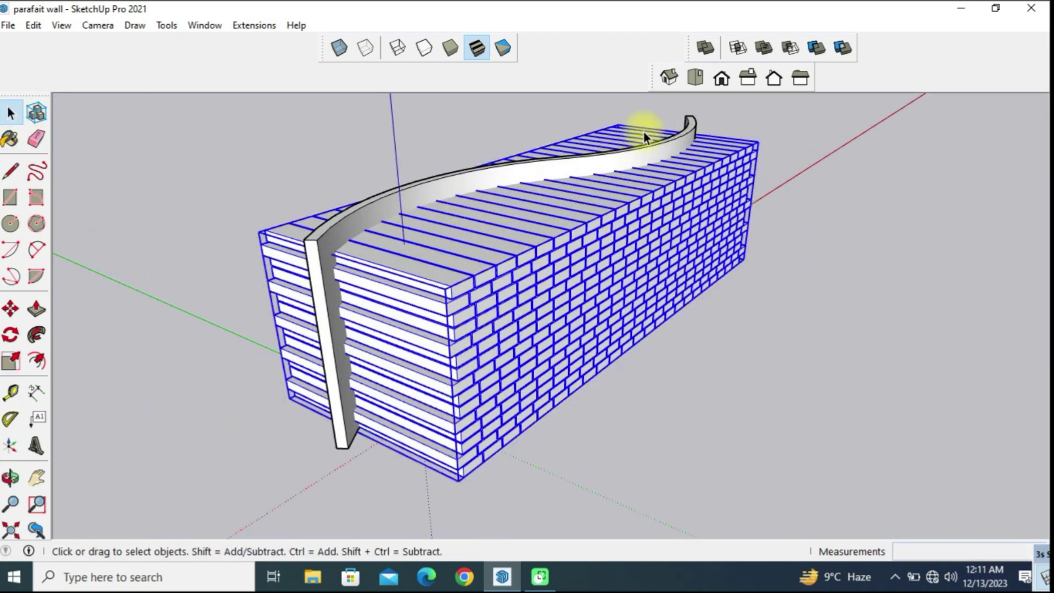
{"action": "left_click", "coordinate": [840, 49]}
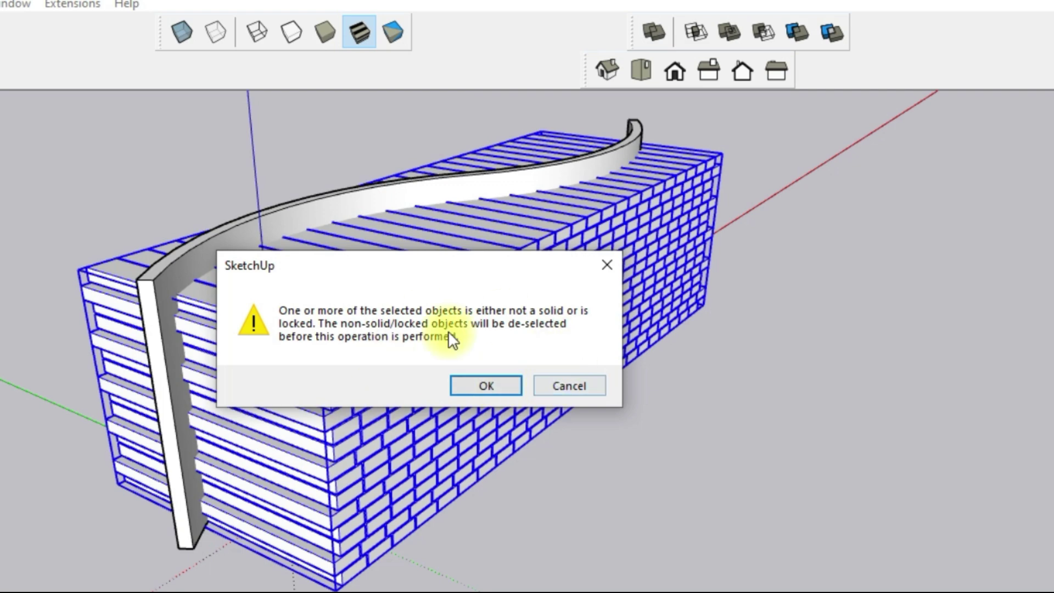
{"action": "left_click", "coordinate": [557, 385]}
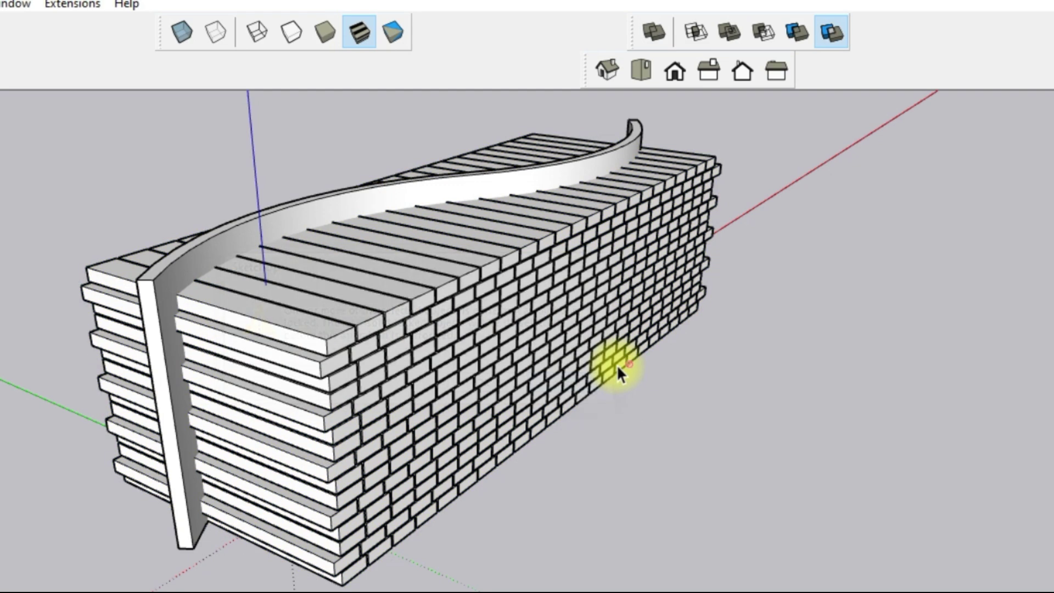
{"action": "middle_click_drag", "start_coordinate": [469, 285], "coordinate": [323, 225]}
{"action": "left_click", "coordinate": [15, 5]}
{"action": "mouse_move", "coordinate": [47, 25]}
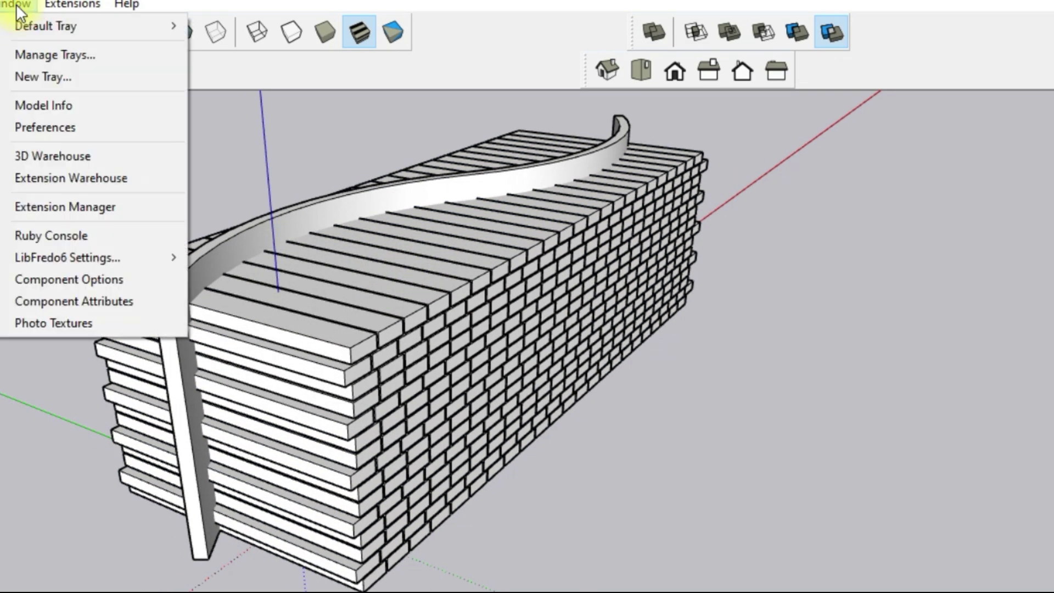
{"action": "left_click", "coordinate": [243, 25]}
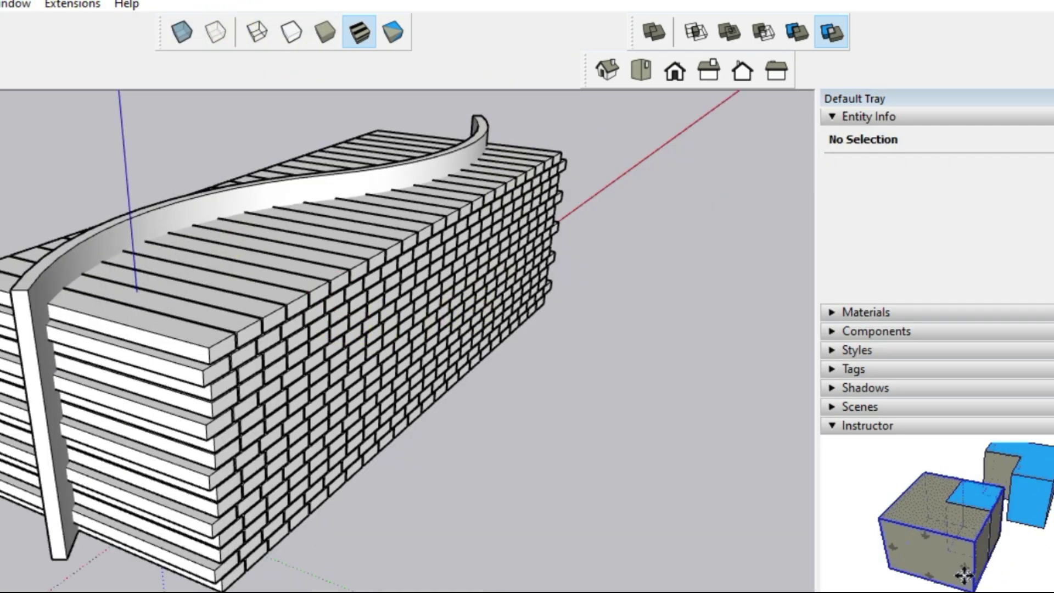
- Inspect the wall group's entity info, then crossing-select the brick group in Top view
{"action": "key", "text": "space"}
{"action": "left_click", "coordinate": [247, 291]}
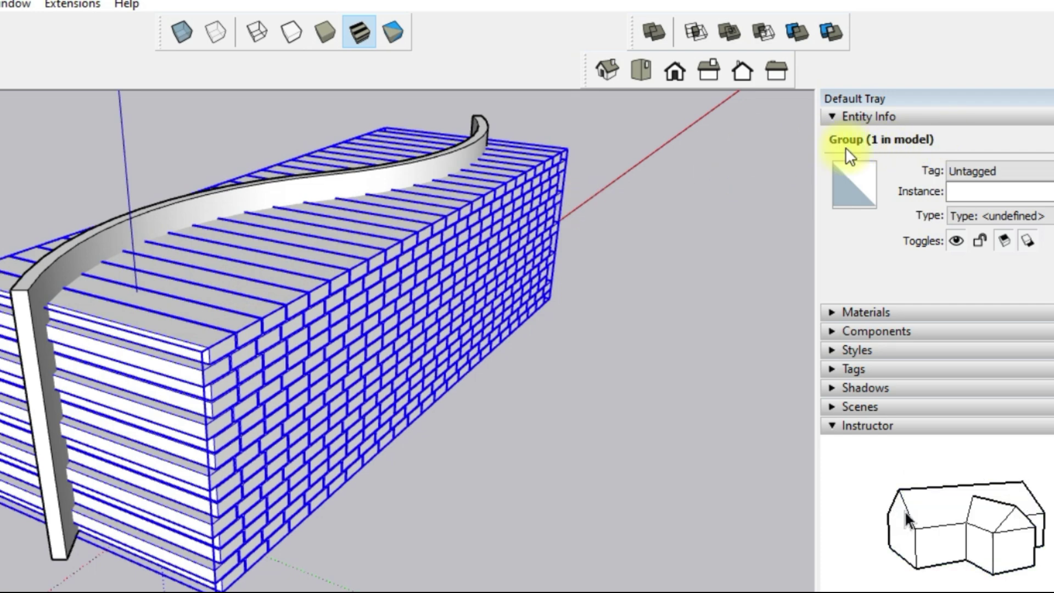
{"action": "mouse_move", "coordinate": [686, 209]}
{"action": "middle_mouse_down"}
{"action": "mouse_move", "coordinate": [365, 247]}
{"action": "mouse_move", "coordinate": [624, 91]}
{"action": "middle_mouse_up"}
{"action": "left_click", "coordinate": [641, 70]}
{"action": "left_click_drag", "start_coordinate": [719, 291], "coordinate": [1, 196]}
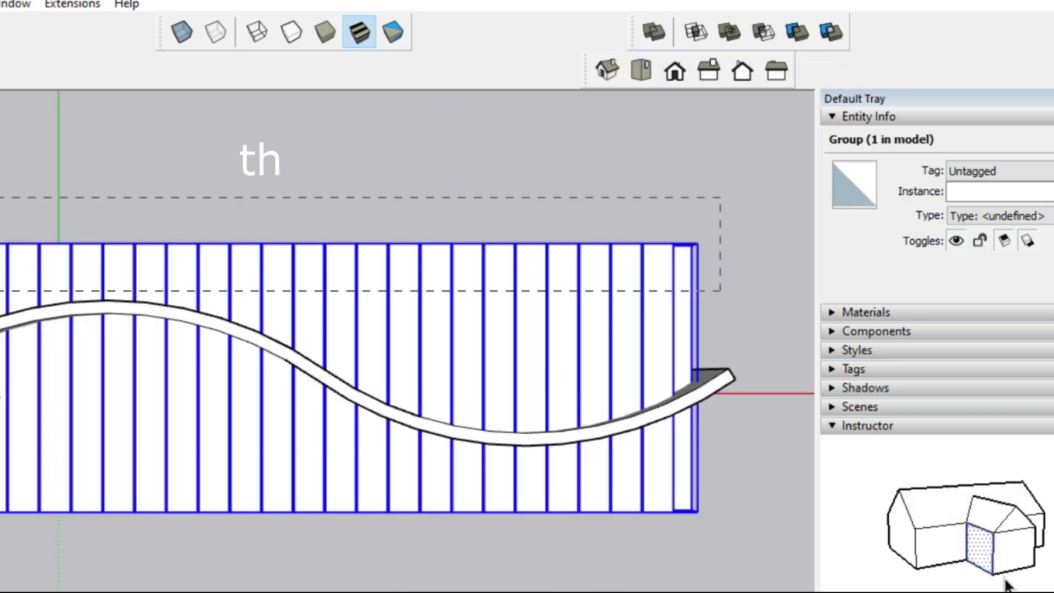
- Run Solid Tools Intersect on the bricks and curved wall, accept the warning, and reselect the bricks
{"action": "right_click", "coordinate": [15, 276]}
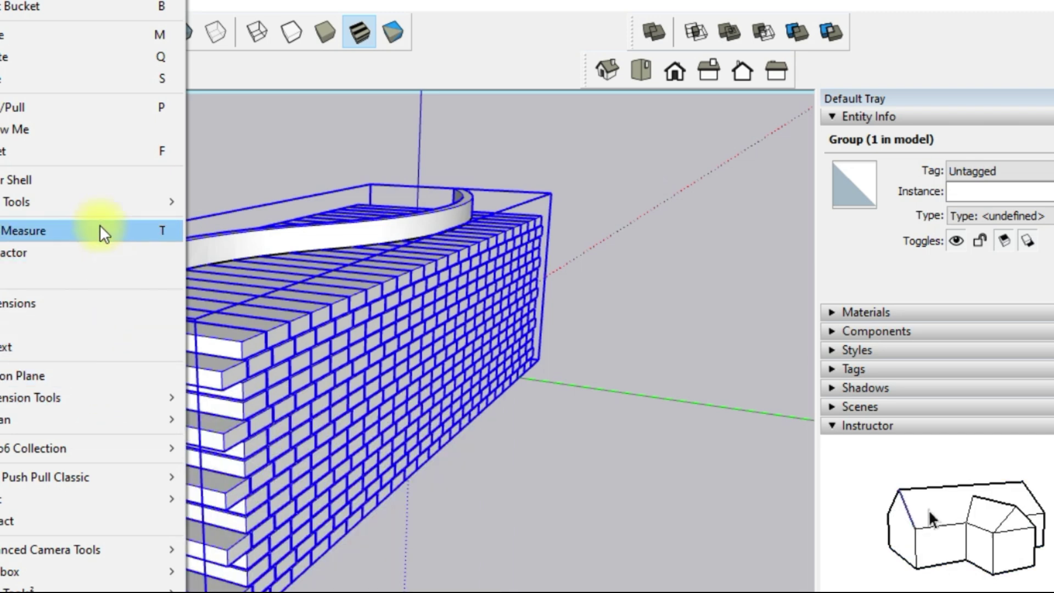
{"action": "mouse_move", "coordinate": [91, 202]}
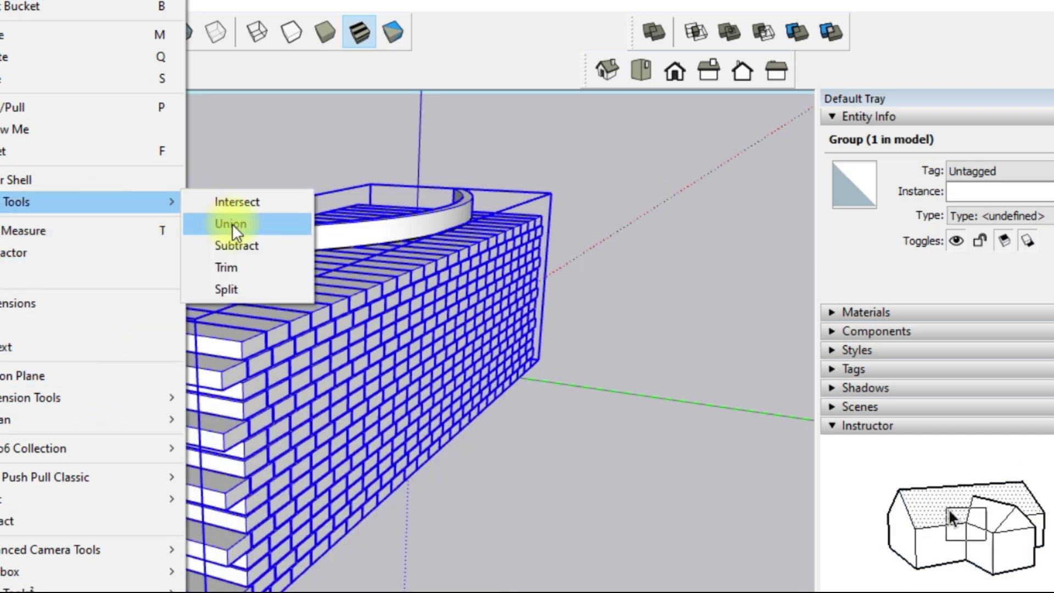
{"action": "left_click", "coordinate": [244, 203]}
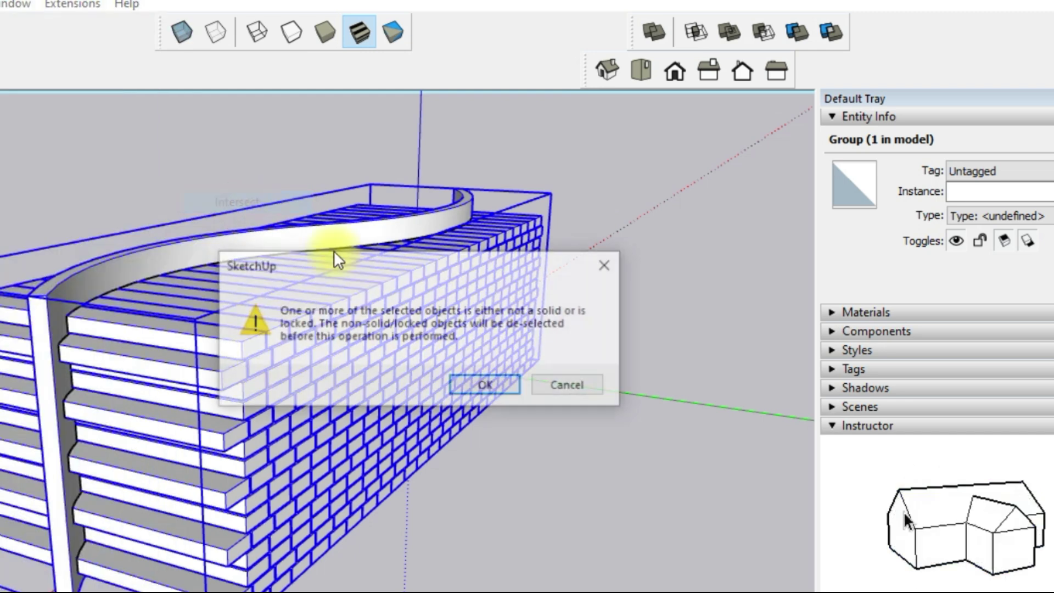
{"action": "left_click", "coordinate": [510, 385]}
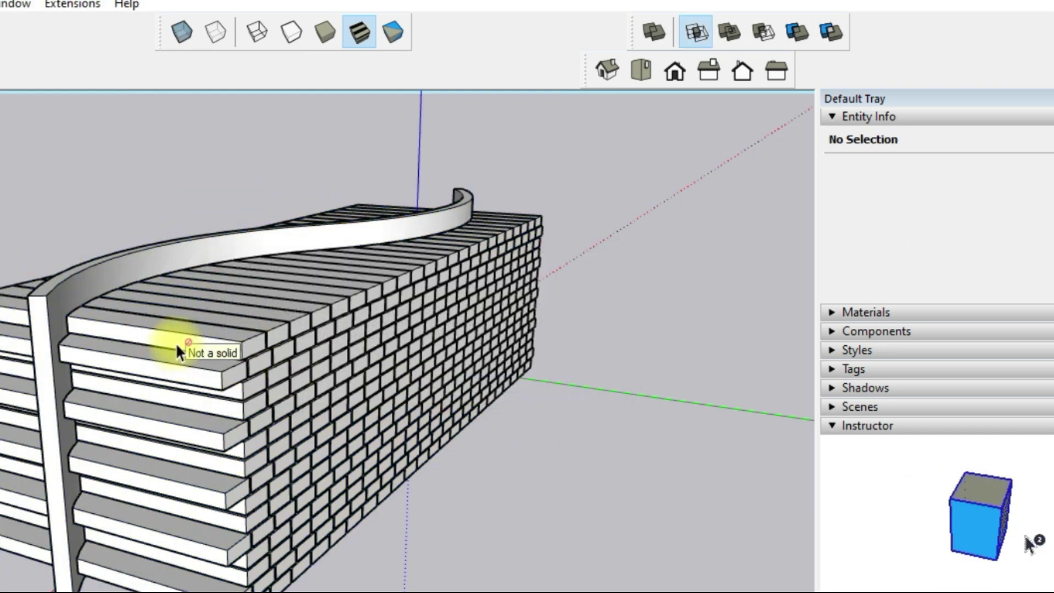
{"action": "left_click", "coordinate": [333, 318]}
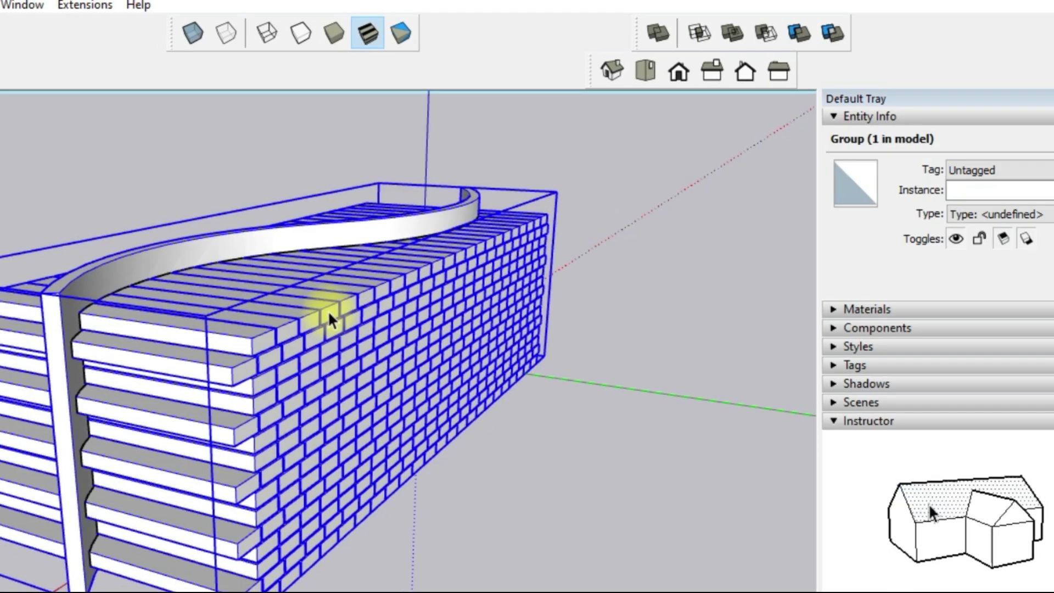
{"action": "right_click", "coordinate": [329, 312]}
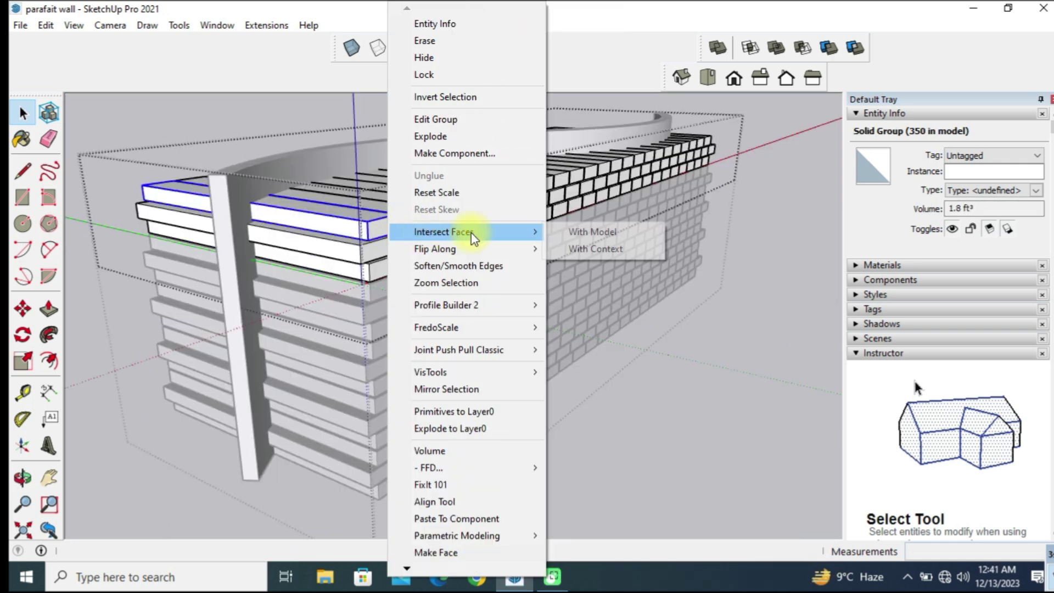
{"action": "mouse_move", "coordinate": [445, 231]}
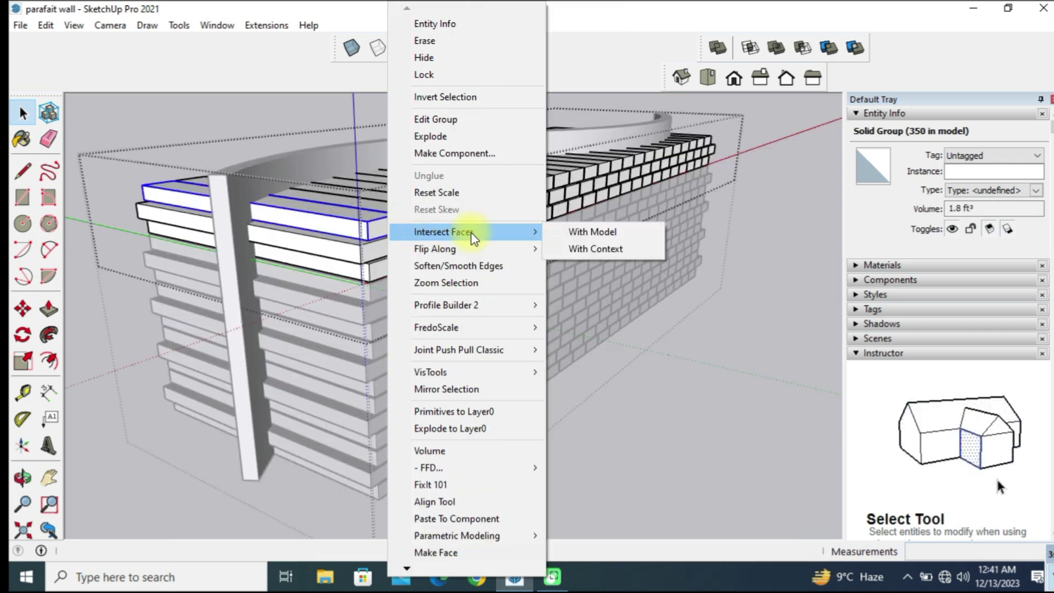
- Zoom to fit and explode the brick wall group into its row groups
{"action": "left_click", "coordinate": [446, 282]}
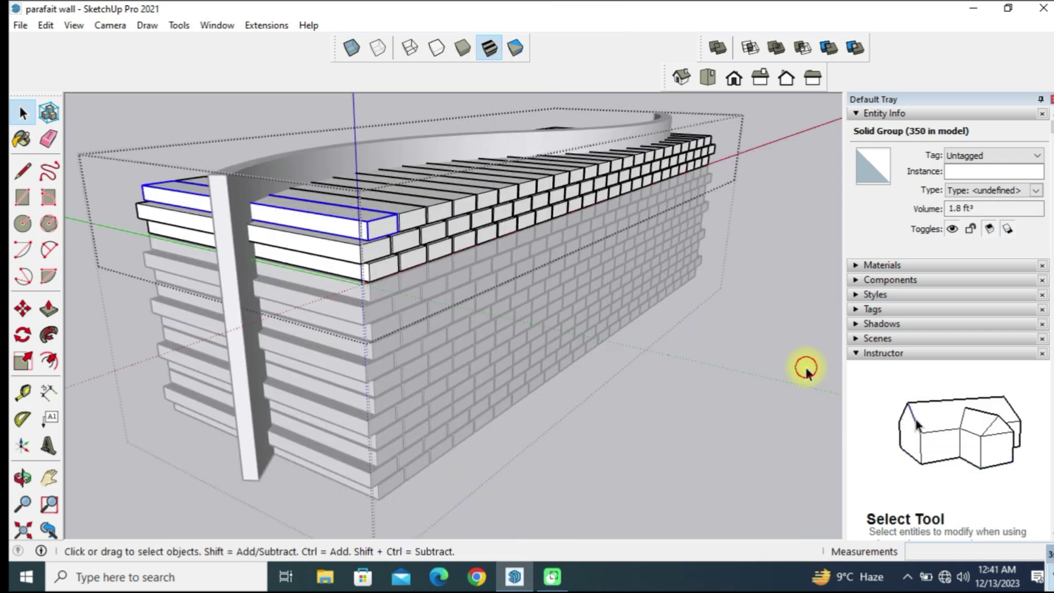
{"action": "left_click", "coordinate": [806, 374]}
{"action": "left_click", "coordinate": [535, 288]}
{"action": "right_click", "coordinate": [535, 287]}
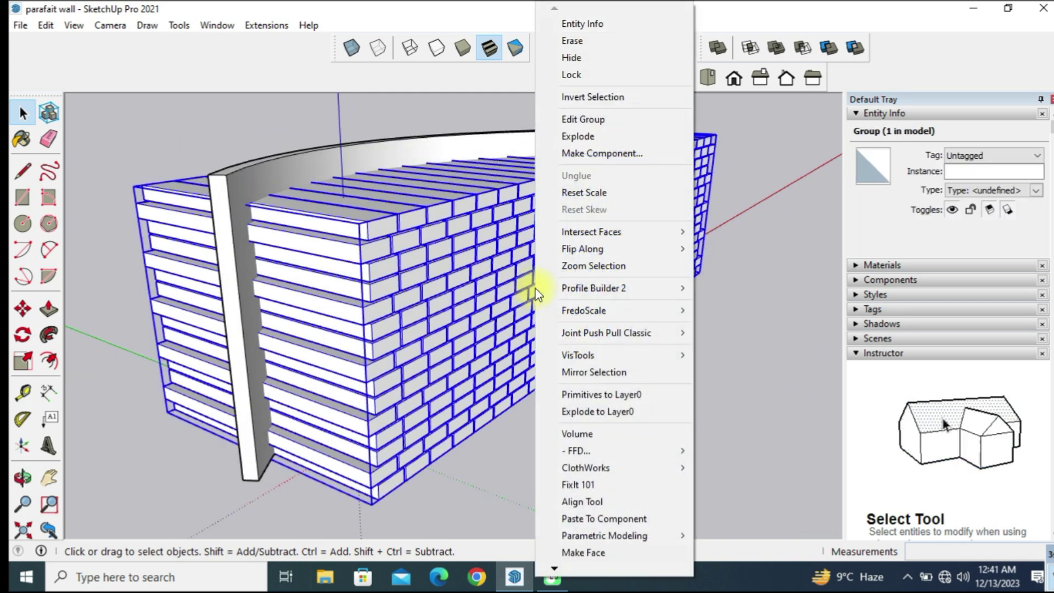
{"action": "left_click", "coordinate": [586, 143]}
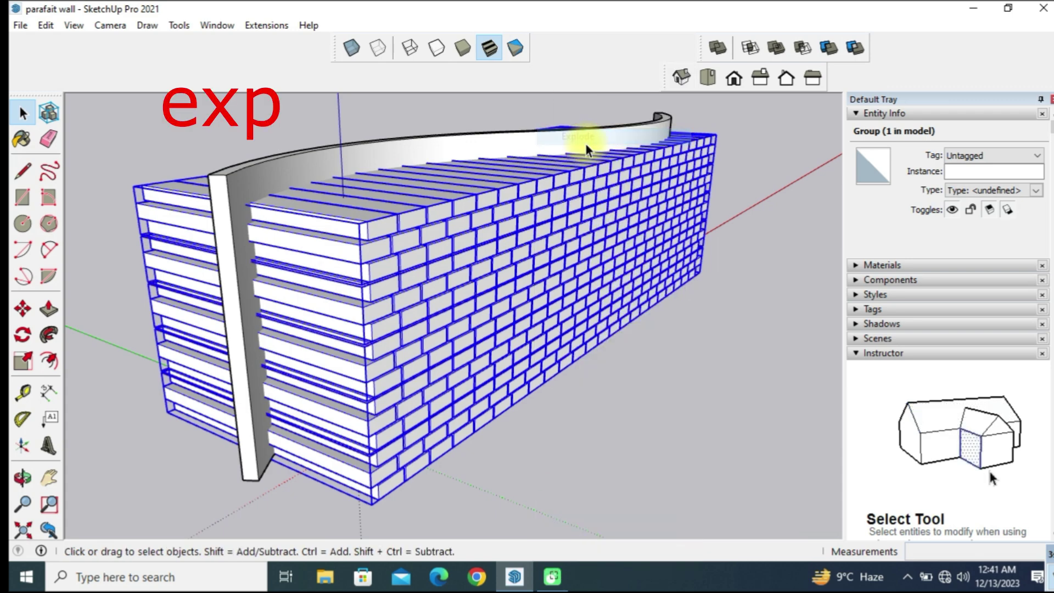
- Crossing-select five brick row groups for intersecting
{"action": "left_click", "coordinate": [544, 307]}
{"action": "left_click_drag", "start_coordinate": [550, 416], "coordinate": [526, 329]}
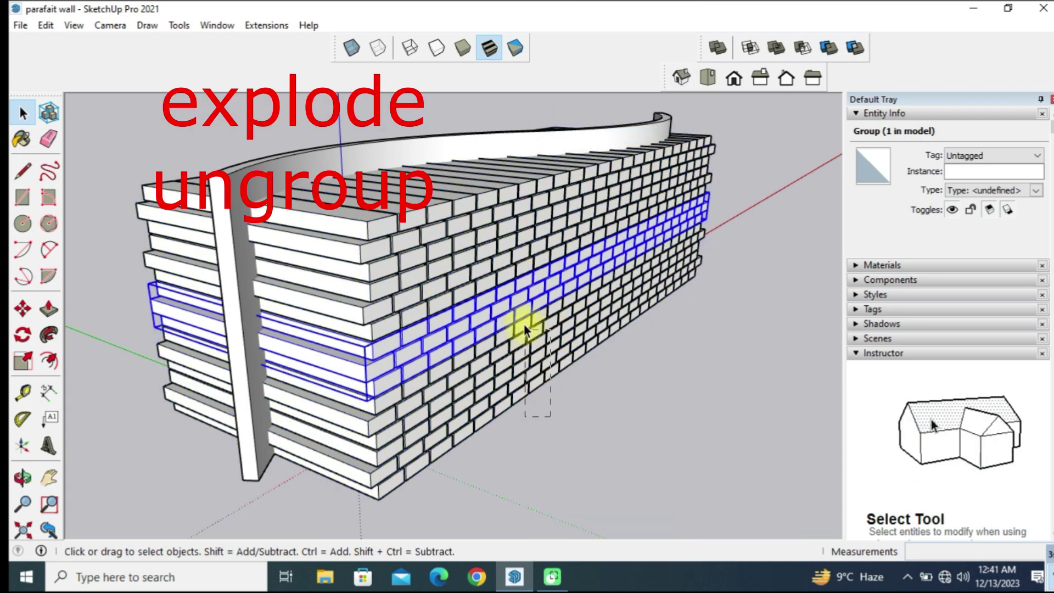
{"action": "left_click_drag", "start_coordinate": [504, 195], "coordinate": [490, 212]}
{"action": "middle_click_drag", "start_coordinate": [490, 212], "coordinate": [582, 228]}
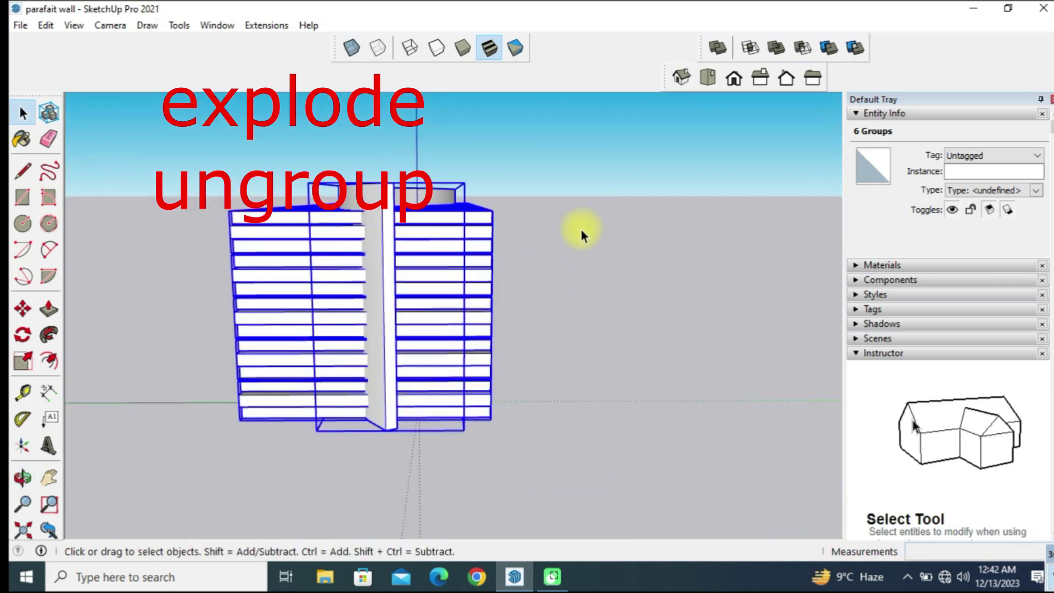
{"action": "scroll", "coordinate": [598, 392], "scroll_direction": "down", "scroll_amount": 2}
{"action": "left_click_drag", "start_coordinate": [572, 388], "coordinate": [487, 172]}
{"action": "scroll", "coordinate": [486, 228], "scroll_direction": "up", "scroll_amount": 2}
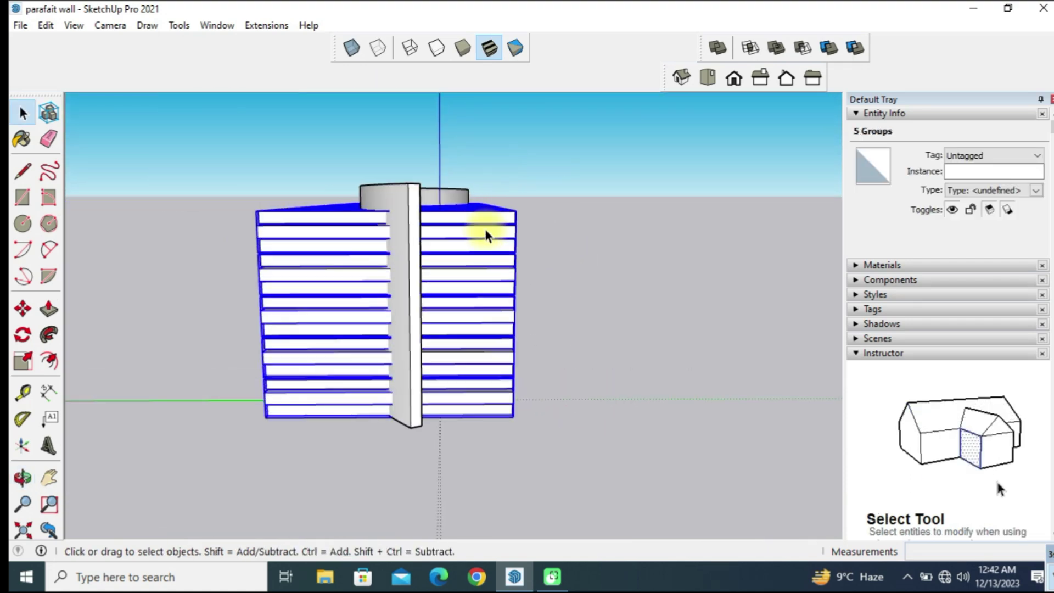
{"action": "right_click", "coordinate": [485, 228]}
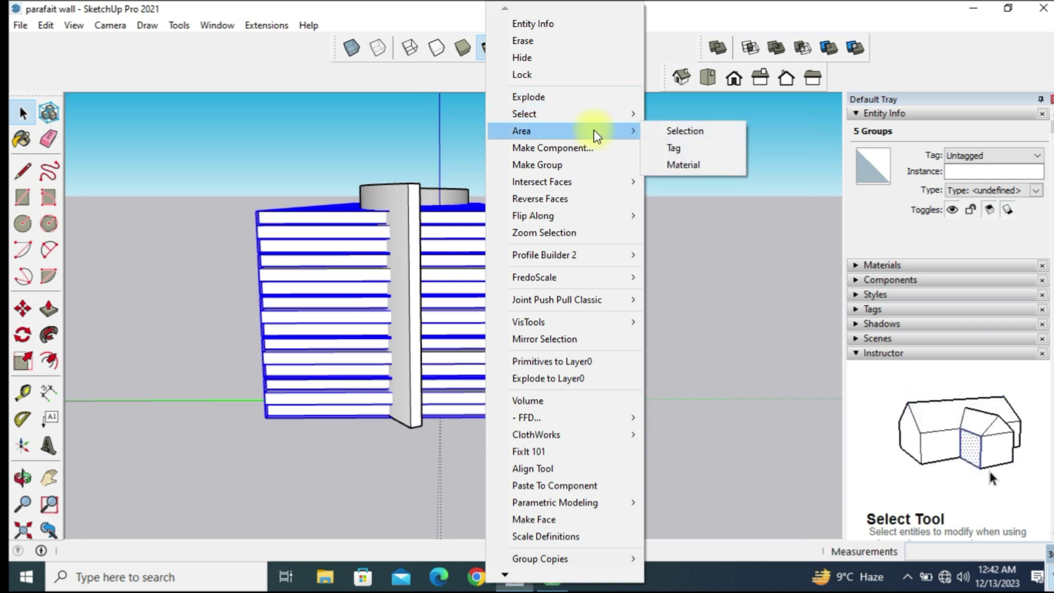
{"action": "mouse_move", "coordinate": [568, 181]}
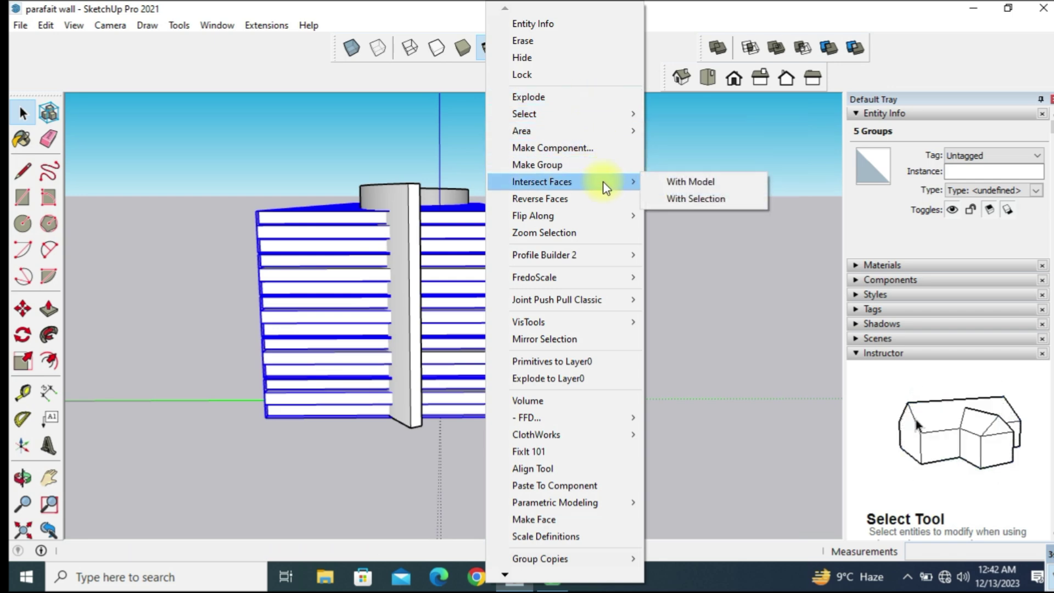
- Intersect the row groups With Selection and dismiss the 'No intersections found' message
{"action": "left_click", "coordinate": [670, 198]}
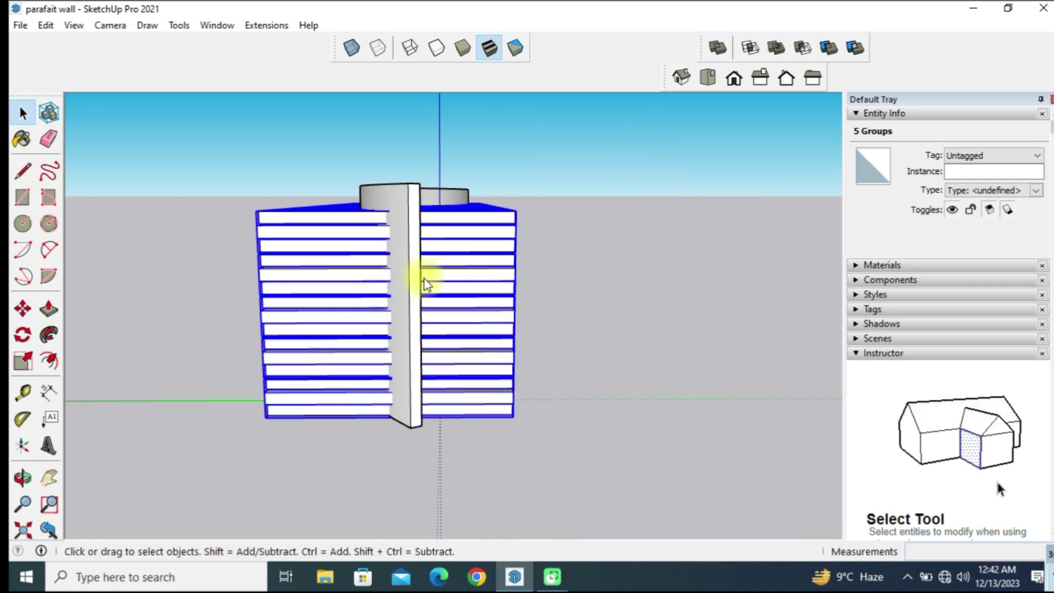
{"action": "left_click", "coordinate": [656, 228]}
{"action": "left_click", "coordinate": [503, 265]}
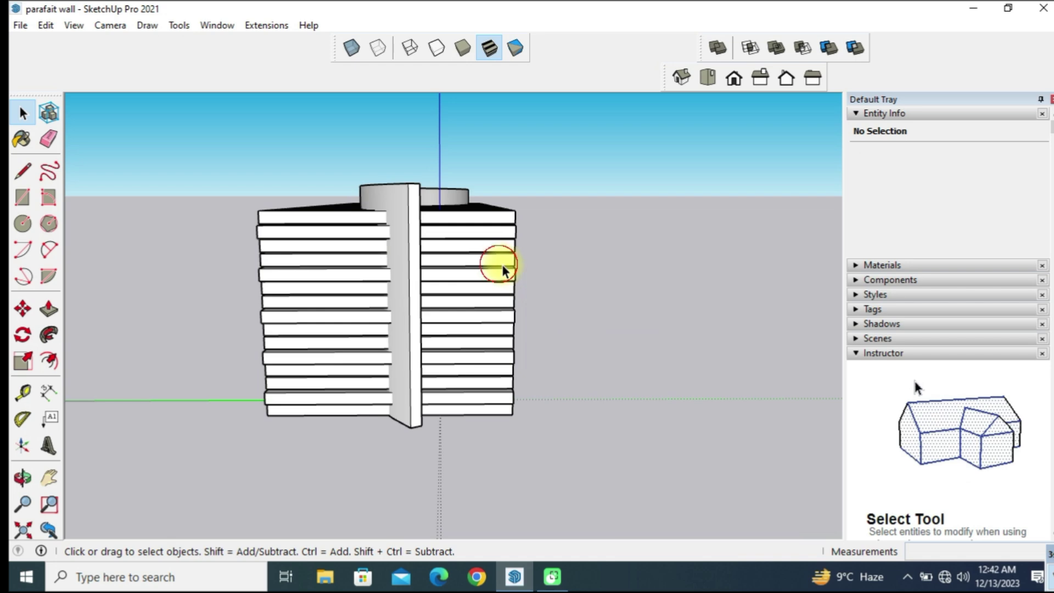
{"action": "left_click", "coordinate": [559, 426]}
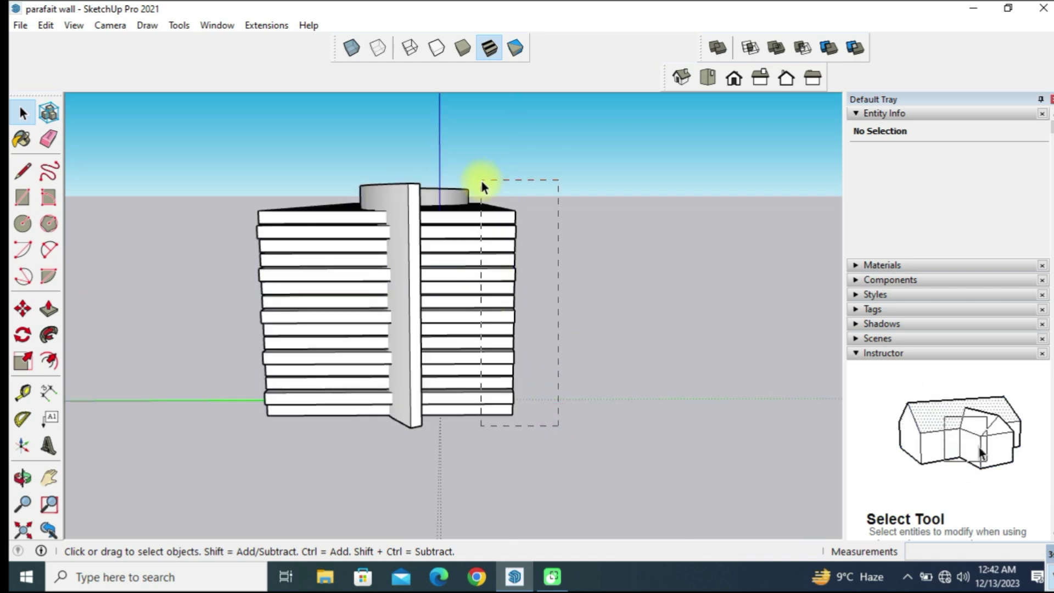
{"action": "left_click_drag", "start_coordinate": [482, 186], "coordinate": [483, 190]}
{"action": "right_click", "coordinate": [486, 243]}
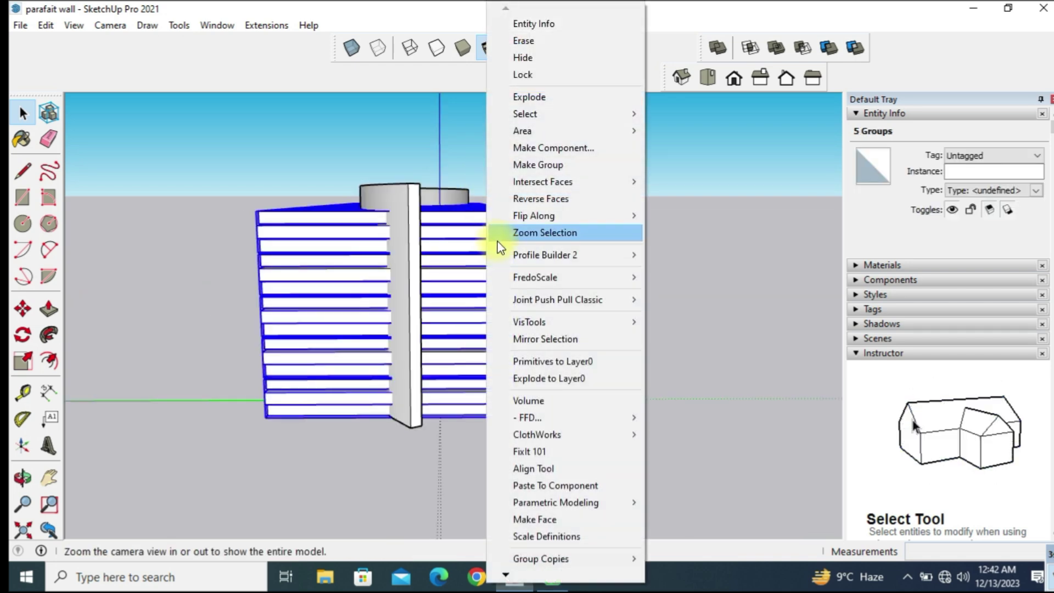
{"action": "key", "text": "Escape"}
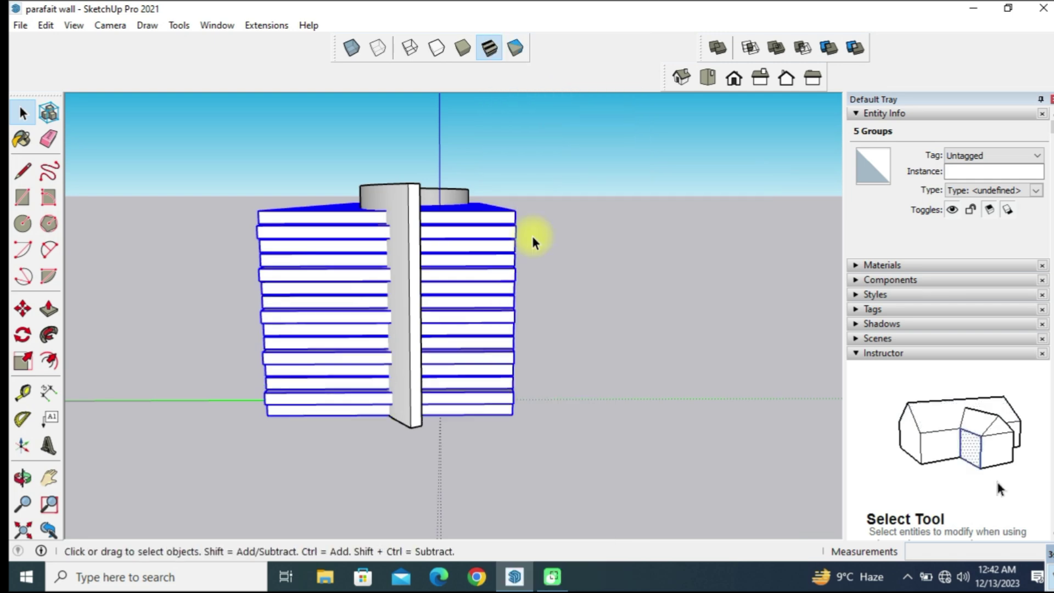
- Orbit around the curved wall and reselect bricks, ending on a single brick solid
{"action": "left_click", "coordinate": [509, 315]}
{"action": "mouse_move", "coordinate": [509, 315]}
{"action": "middle_mouse_down"}
{"action": "mouse_move", "coordinate": [440, 332]}
{"action": "mouse_move", "coordinate": [470, 310]}
{"action": "mouse_move", "coordinate": [516, 315]}
{"action": "mouse_move", "coordinate": [470, 323]}
{"action": "middle_mouse_up"}
{"action": "left_click", "coordinate": [436, 308]}
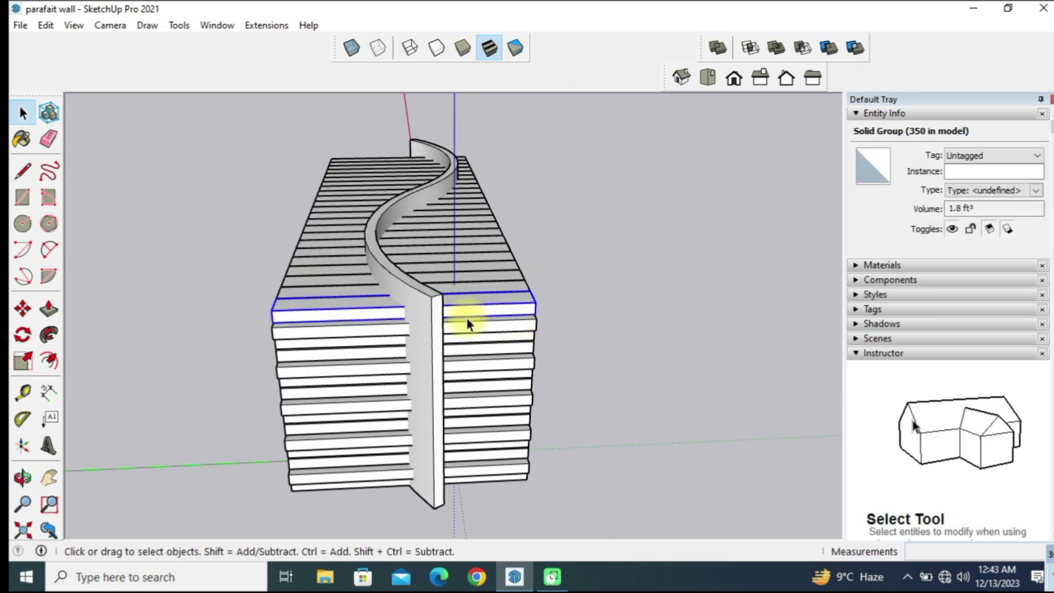
{"action": "middle_click_drag", "start_coordinate": [522, 493], "coordinate": [477, 389]}
{"action": "left_click_drag", "start_coordinate": [600, 459], "coordinate": [568, 322]}
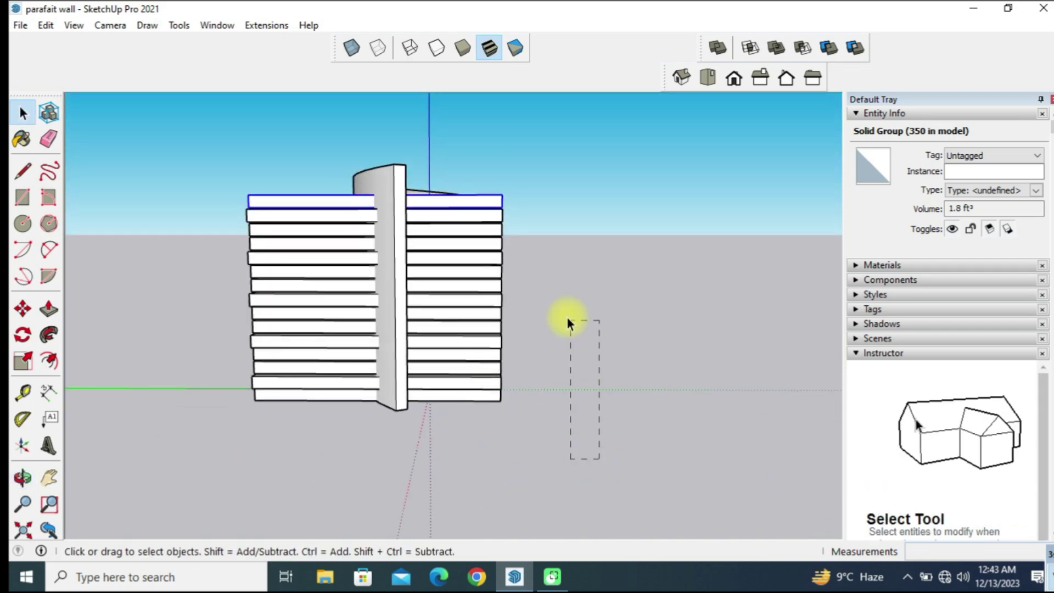
{"action": "left_click_drag", "start_coordinate": [494, 180], "coordinate": [484, 186]}
{"action": "mouse_move", "coordinate": [484, 186]}
{"action": "middle_mouse_down"}
{"action": "mouse_move", "coordinate": [455, 431]}
{"action": "mouse_move", "coordinate": [348, 324]}
{"action": "mouse_move", "coordinate": [230, 318]}
{"action": "middle_mouse_up"}
{"action": "middle_click_drag", "start_coordinate": [545, 371], "coordinate": [582, 260]}
{"action": "left_click", "coordinate": [534, 229]}
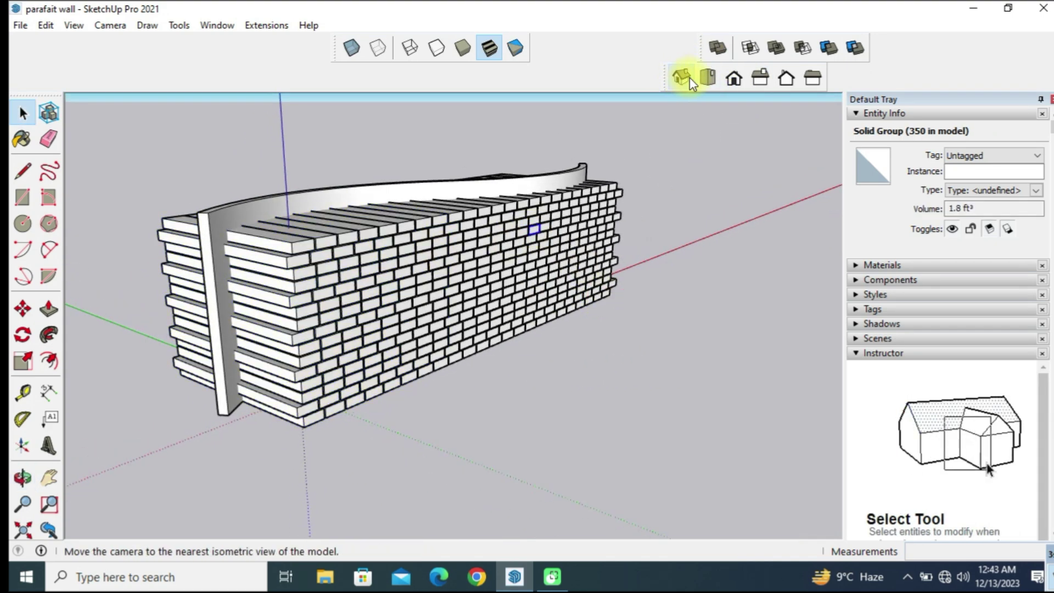
- From Top view, select all 350 brick solids and Union them into one 629.47 ft³ solid
{"action": "left_click", "coordinate": [708, 77]}
{"action": "left_click_drag", "start_coordinate": [788, 268], "coordinate": [183, 172]}
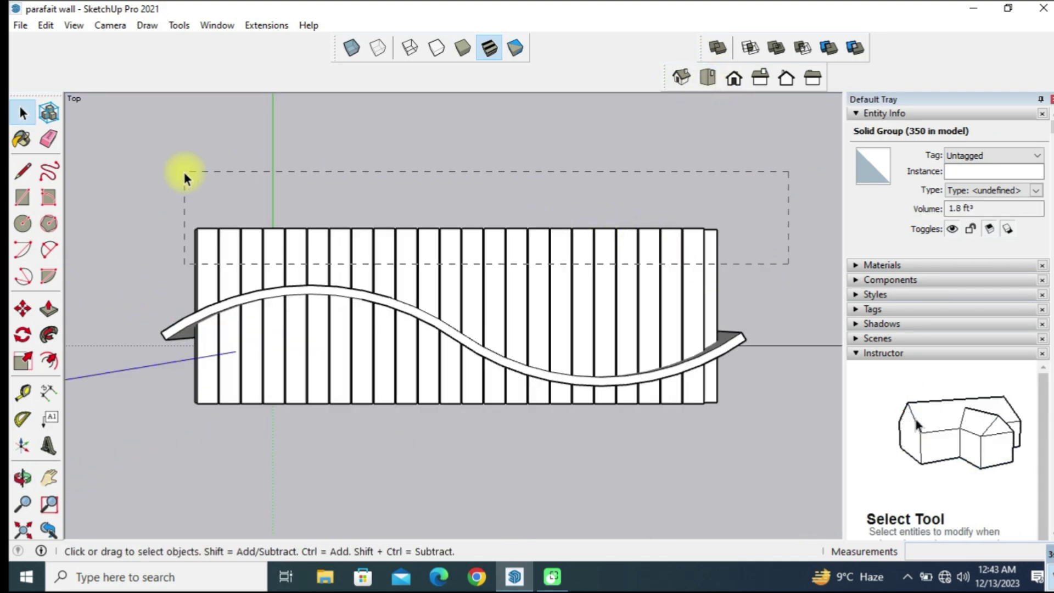
{"action": "mouse_move", "coordinate": [265, 353]}
{"action": "middle_mouse_down"}
{"action": "mouse_move", "coordinate": [452, 233]}
{"action": "mouse_move", "coordinate": [464, 94]}
{"action": "middle_mouse_up"}
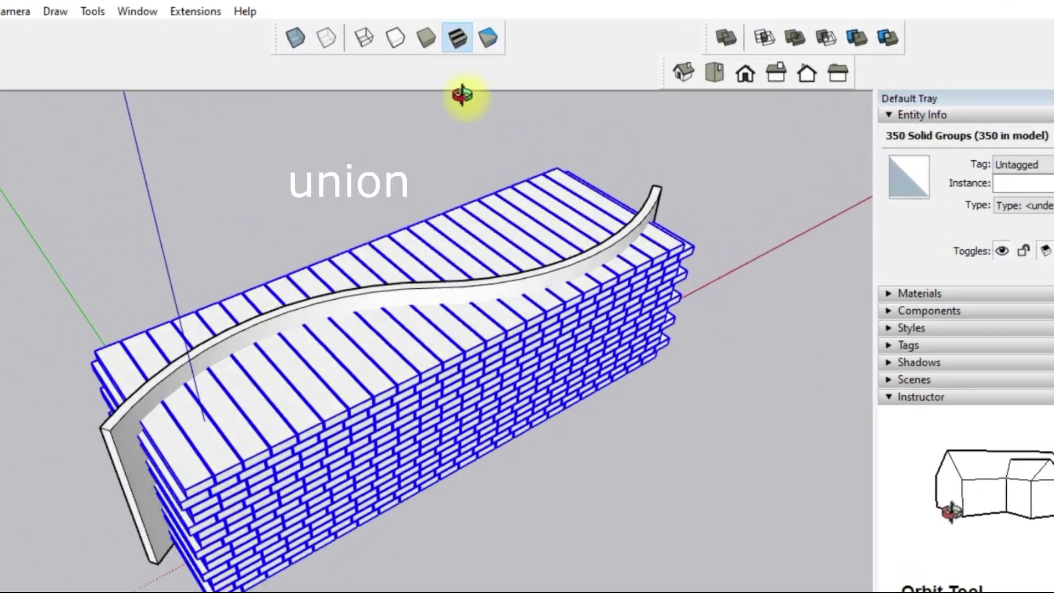
{"action": "middle_click_drag", "start_coordinate": [353, 353], "coordinate": [389, 195]}
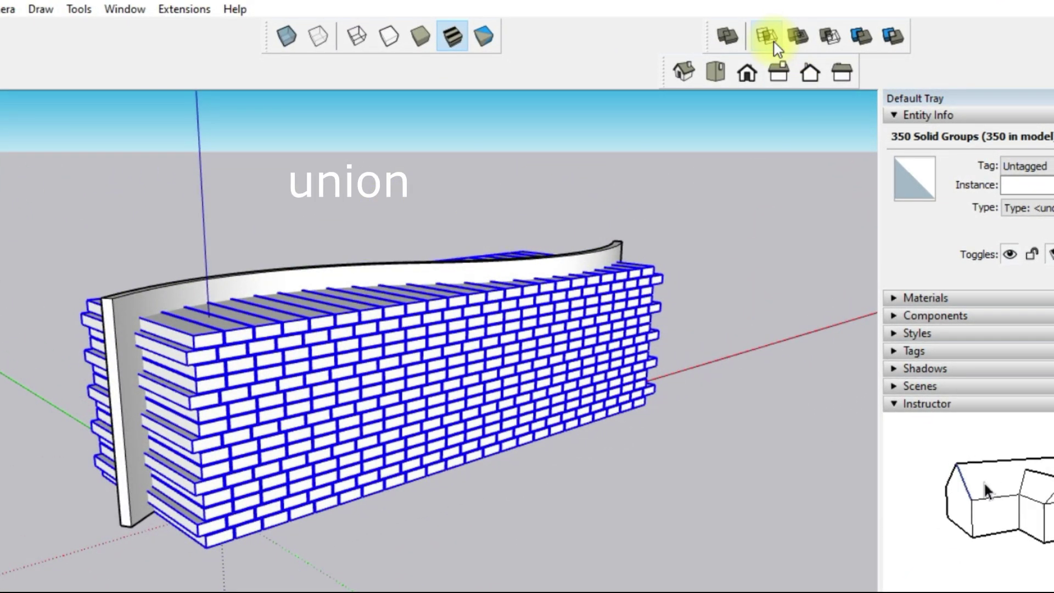
{"action": "left_click", "coordinate": [795, 40]}
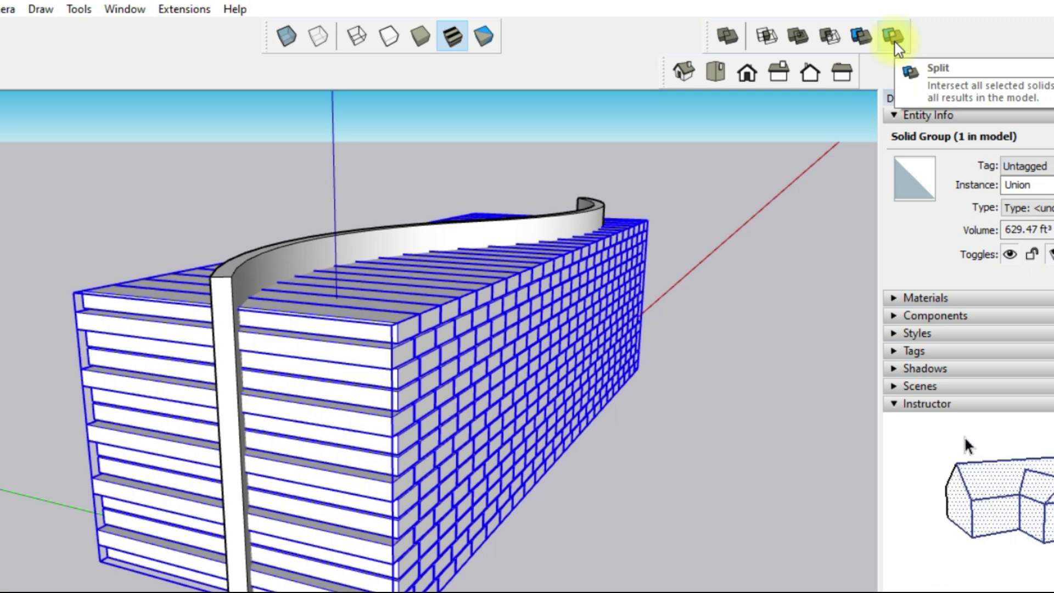
- Split the brick block against the curved wall with Solid Tools Split
{"action": "left_click", "coordinate": [719, 266]}
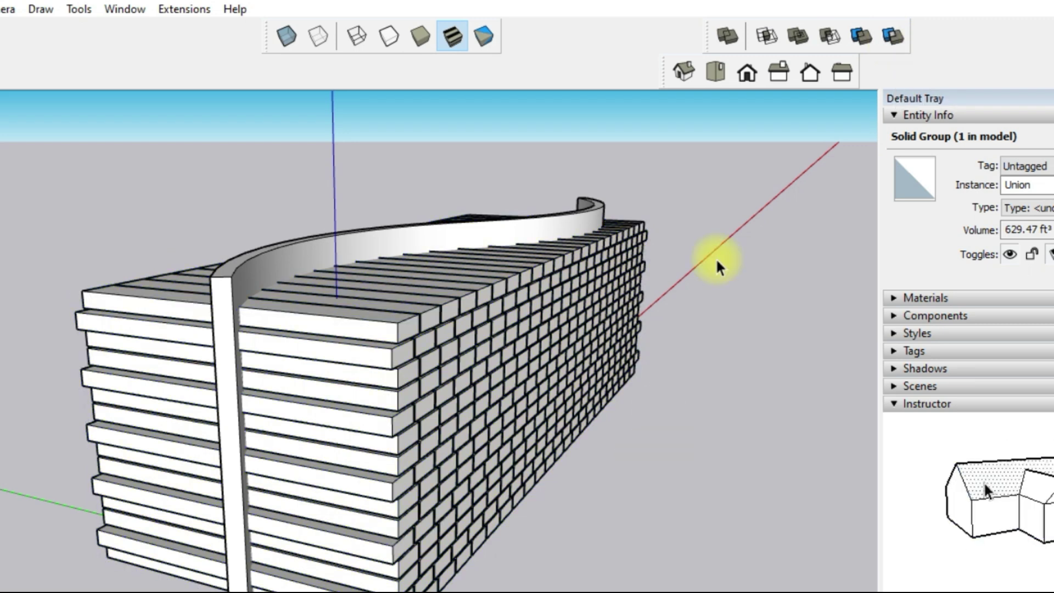
{"action": "left_click", "coordinate": [893, 35]}
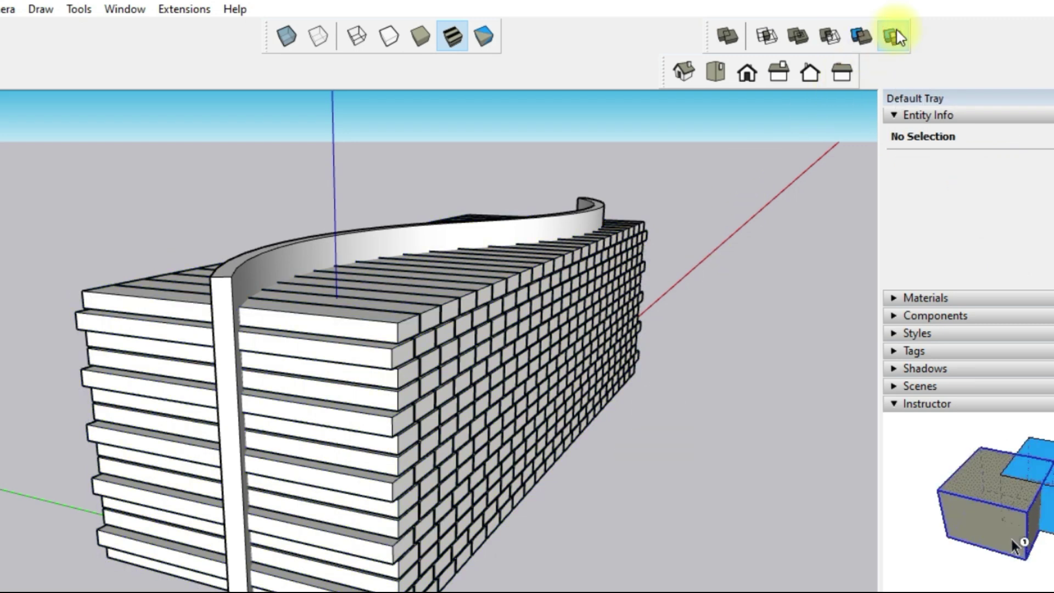
{"action": "left_click", "coordinate": [352, 329]}
{"action": "left_click", "coordinate": [229, 284]}
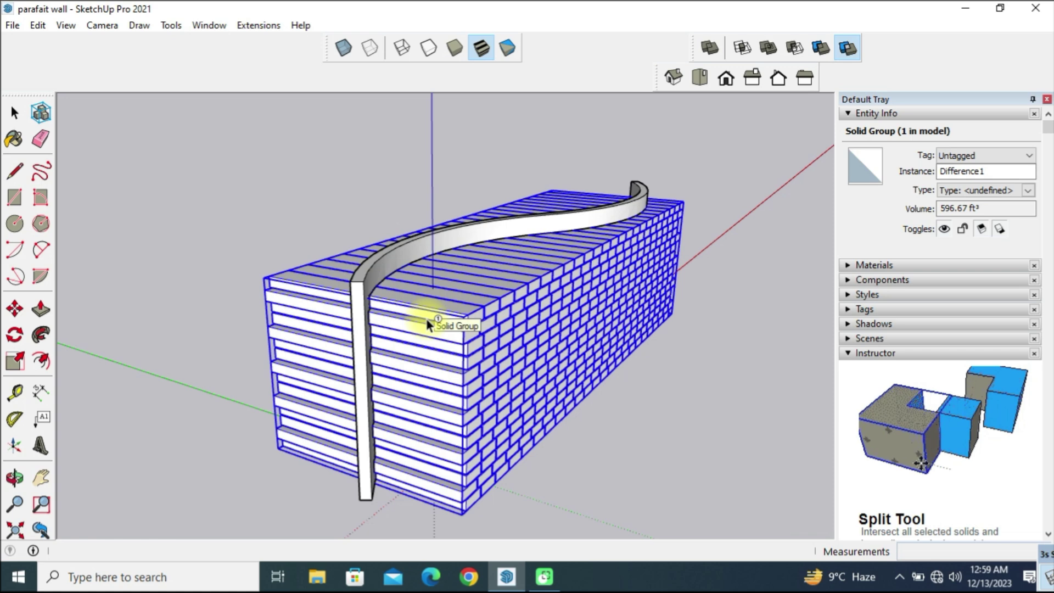
- Select the resulting Difference1 brick group and close the Default Tray
{"action": "left_click", "coordinate": [219, 258]}
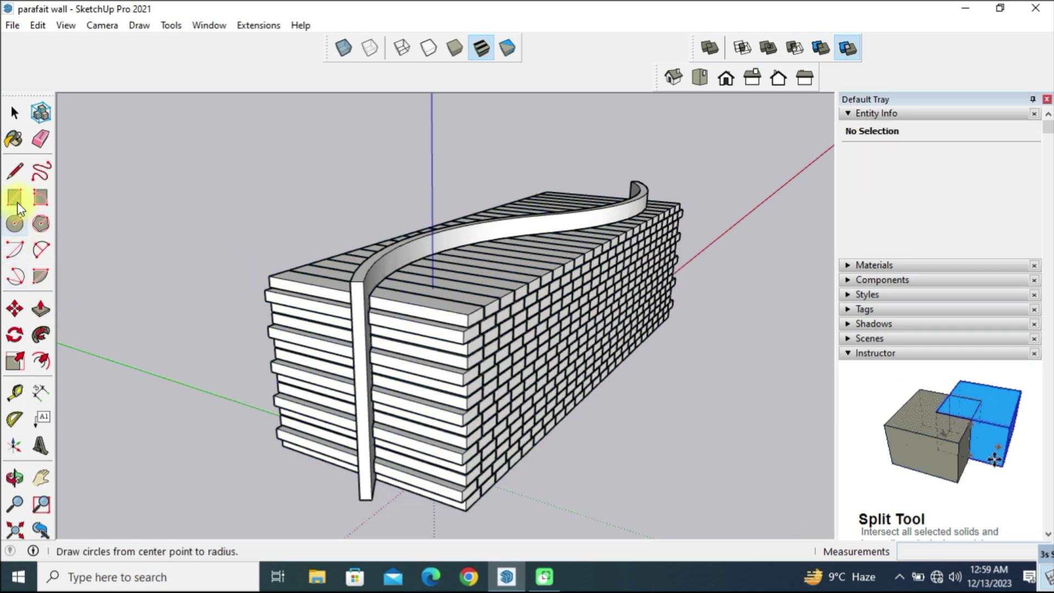
{"action": "left_click", "coordinate": [15, 113]}
{"action": "left_click", "coordinate": [433, 365]}
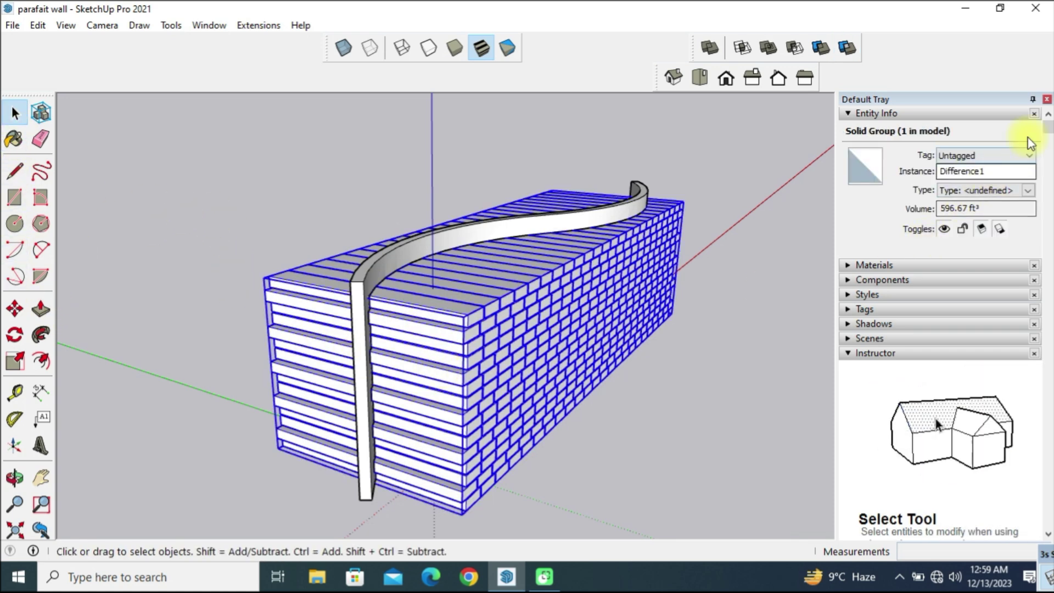
{"action": "left_click", "coordinate": [1047, 99]}
- Move the leftover brick block left along the green axis, away from the curved wall
{"action": "middle_click", "coordinate": [592, 402]}
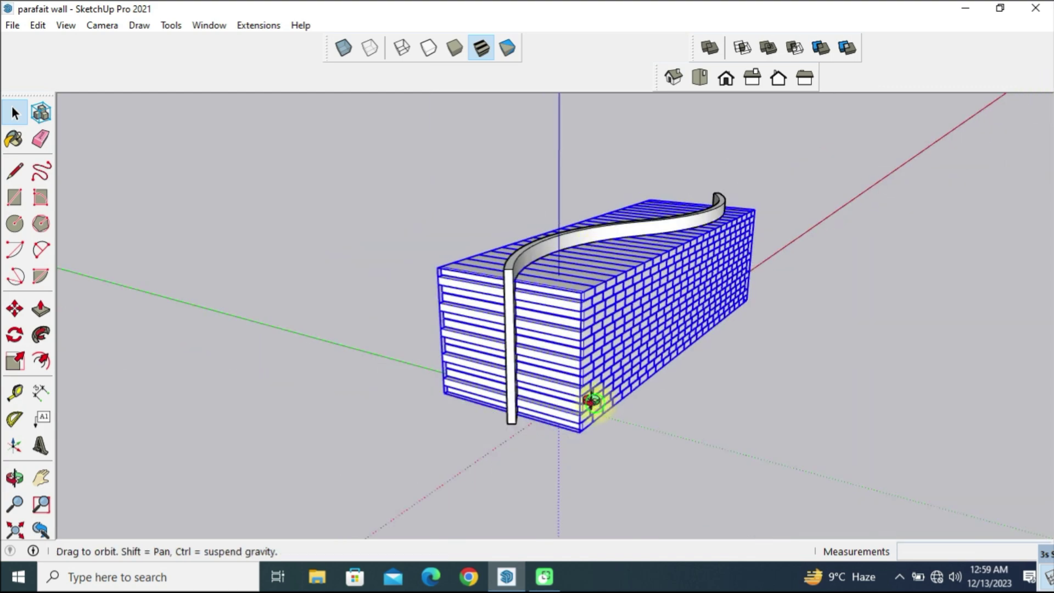
{"action": "mouse_move", "coordinate": [592, 402]}
{"action": "middle_mouse_down"}
{"action": "mouse_move", "coordinate": [572, 348]}
{"action": "mouse_move", "coordinate": [223, 353]}
{"action": "middle_mouse_up"}
{"action": "left_click", "coordinate": [15, 309]}
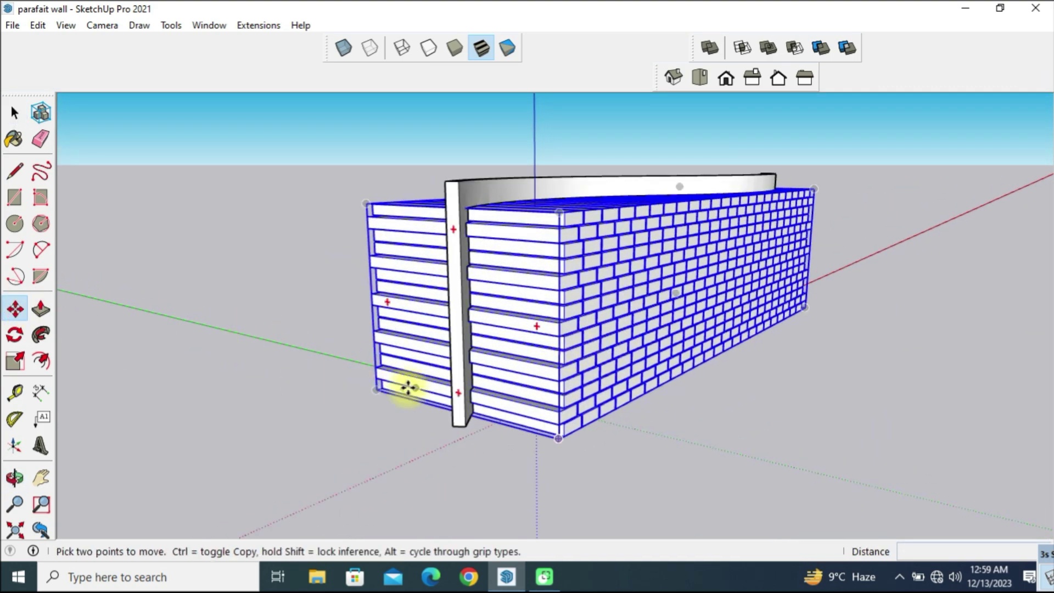
{"action": "left_click", "coordinate": [381, 390]}
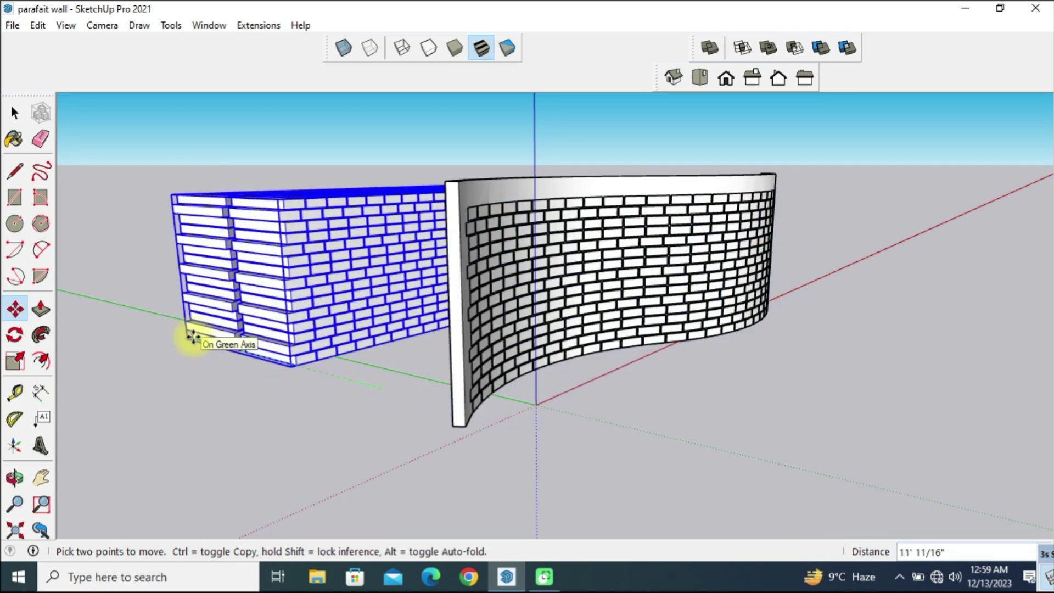
{"action": "left_click", "coordinate": [194, 337]}
- Move the curved brick wall group out in front, clear of the other pieces
{"action": "mouse_move", "coordinate": [265, 360]}
{"action": "middle_mouse_down"}
{"action": "mouse_move", "coordinate": [357, 424]}
{"action": "mouse_move", "coordinate": [564, 446]}
{"action": "mouse_move", "coordinate": [308, 423]}
{"action": "middle_mouse_up"}
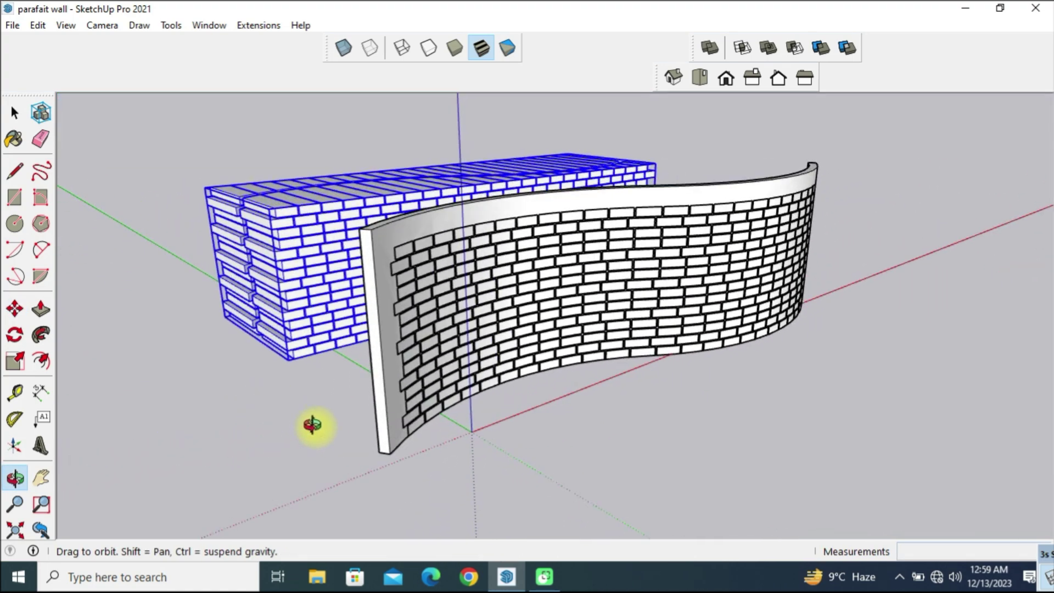
{"action": "left_click", "coordinate": [14, 113]}
{"action": "left_click", "coordinate": [515, 283]}
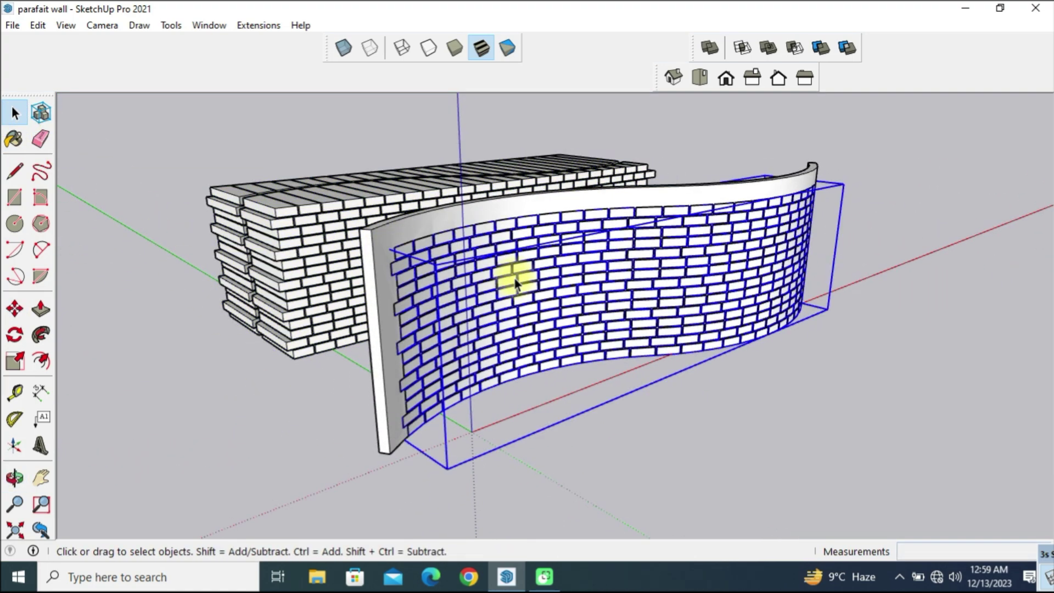
{"action": "middle_click_drag", "start_coordinate": [471, 343], "coordinate": [501, 287]}
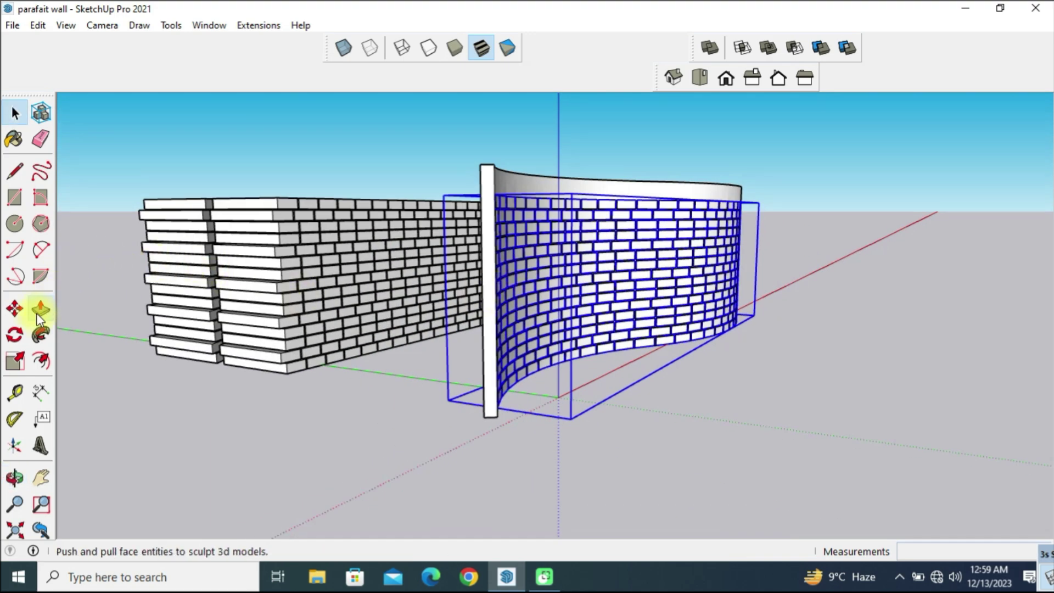
{"action": "left_click", "coordinate": [17, 308]}
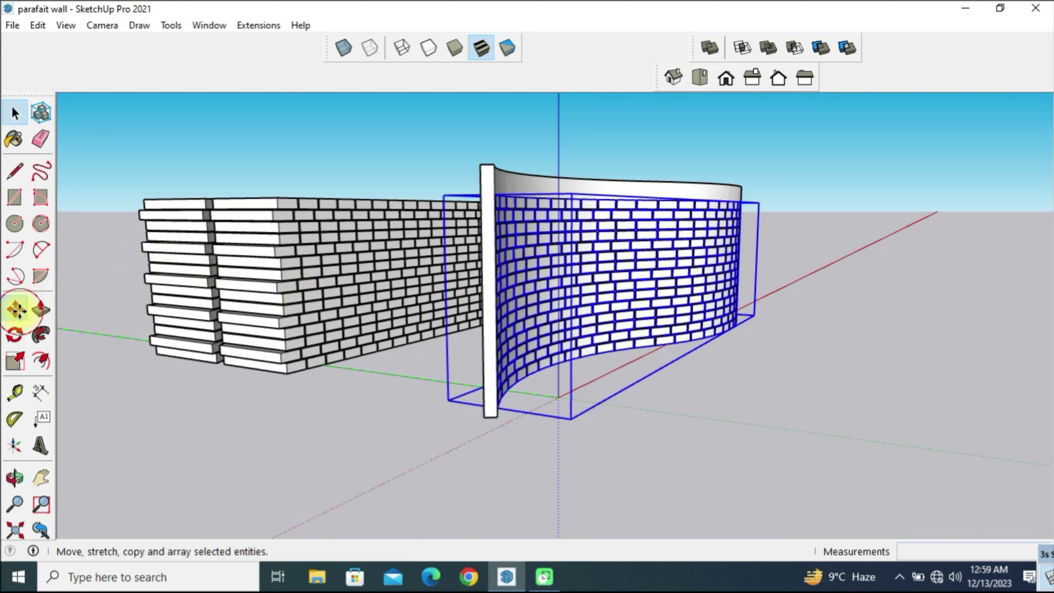
{"action": "left_click", "coordinate": [505, 398]}
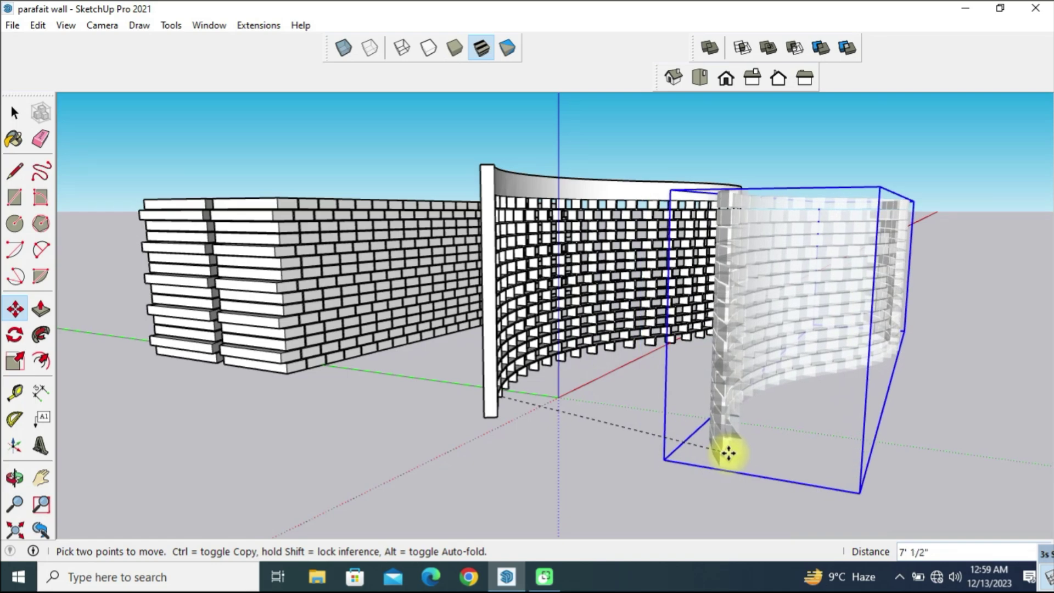
{"action": "left_click", "coordinate": [728, 453]}
{"action": "scroll", "coordinate": [605, 369], "scroll_direction": "down", "scroll_amount": 3}
{"action": "mouse_move", "coordinate": [605, 370]}
{"action": "middle_mouse_down"}
{"action": "mouse_move", "coordinate": [185, 363]}
{"action": "mouse_move", "coordinate": [64, 333]}
{"action": "mouse_move", "coordinate": [506, 372]}
{"action": "mouse_move", "coordinate": [499, 338]}
{"action": "mouse_move", "coordinate": [697, 328]}
{"action": "mouse_move", "coordinate": [207, 328]}
{"action": "mouse_move", "coordinate": [103, 338]}
{"action": "mouse_move", "coordinate": [537, 348]}
{"action": "mouse_move", "coordinate": [512, 329]}
{"action": "mouse_move", "coordinate": [576, 301]}
{"action": "middle_mouse_up"}
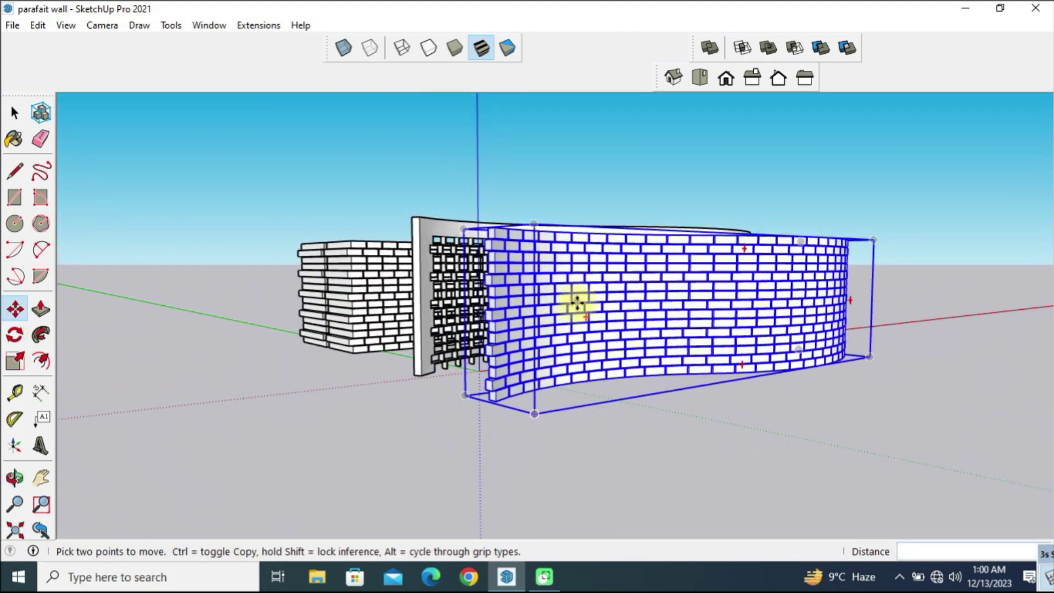
- Paint the curved wall with Brick Antique 01 from Brick, Cladding and Siding
{"action": "left_click", "coordinate": [14, 137]}
{"action": "left_click", "coordinate": [943, 367]}
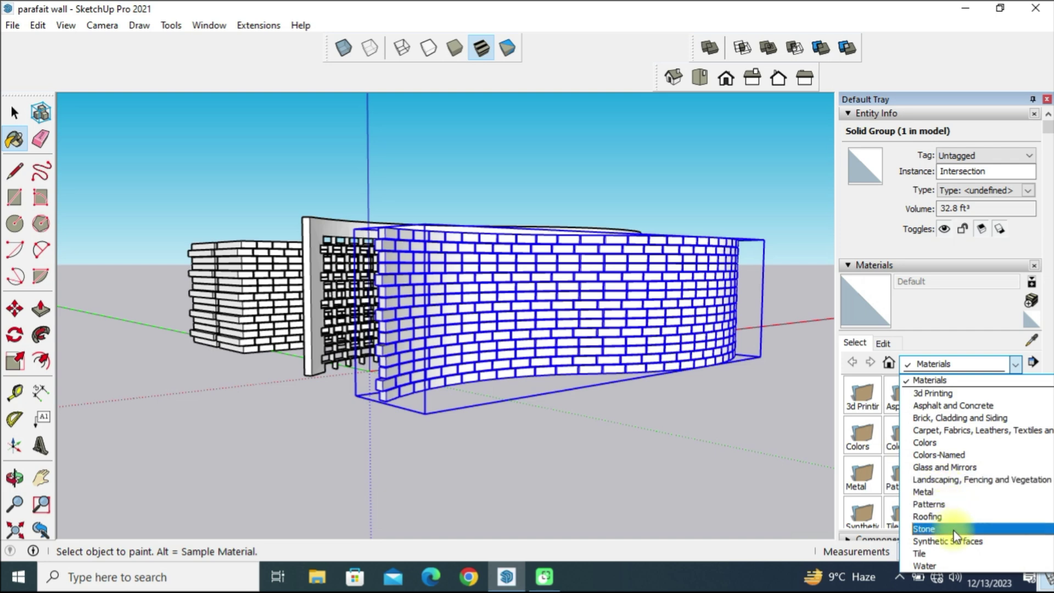
{"action": "left_click", "coordinate": [950, 418]}
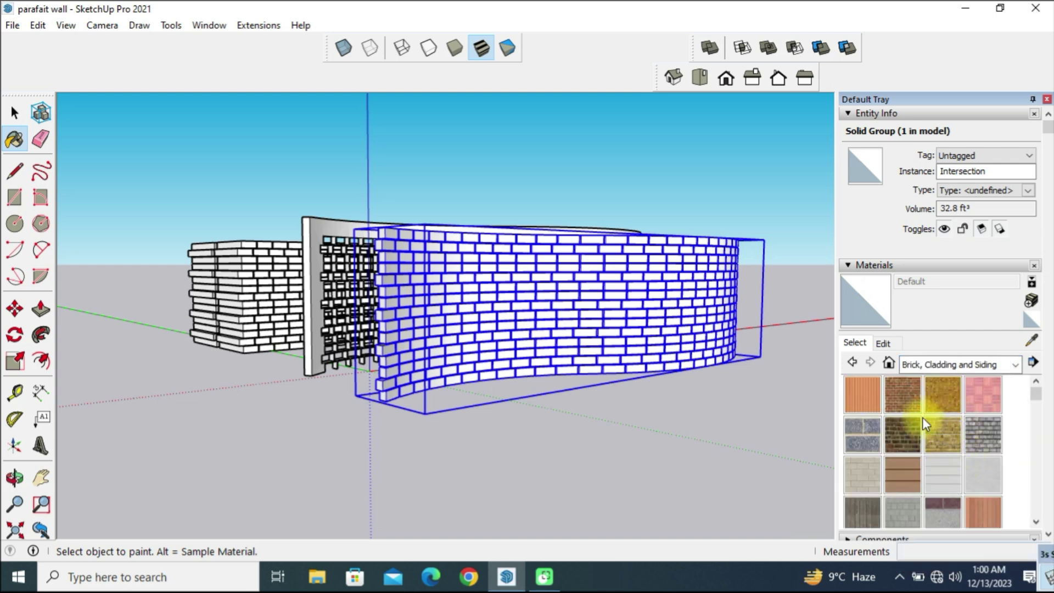
{"action": "left_click", "coordinate": [909, 409]}
{"action": "left_click", "coordinate": [536, 330]}
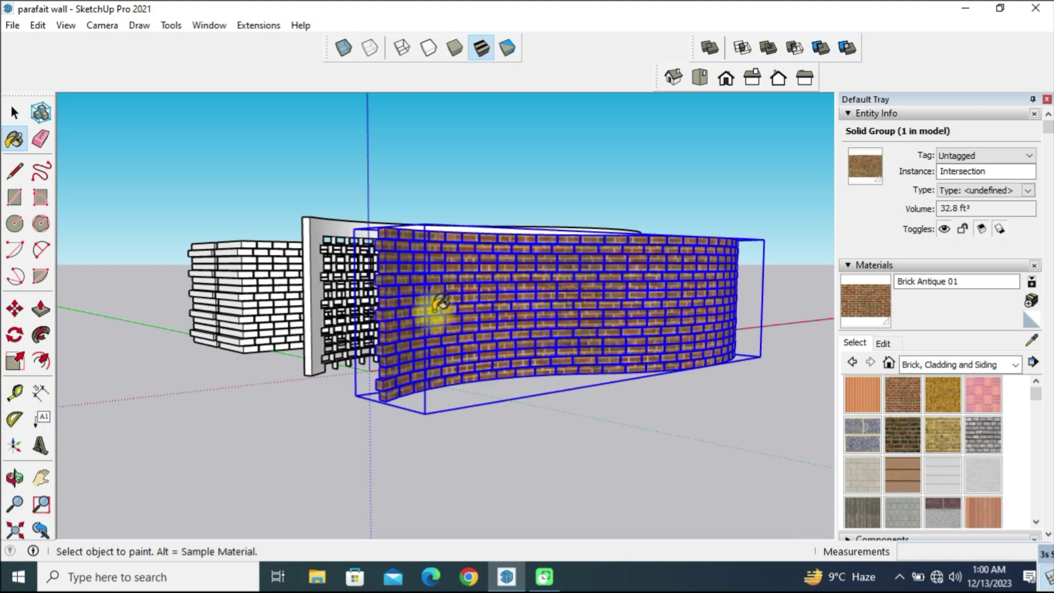
- Repaint the curved wall with the yellow Brick Antique 02 and inspect the texture up close
{"action": "mouse_move", "coordinate": [392, 299]}
{"action": "middle_mouse_down"}
{"action": "mouse_move", "coordinate": [588, 435]}
{"action": "mouse_move", "coordinate": [739, 369]}
{"action": "mouse_move", "coordinate": [494, 334]}
{"action": "mouse_move", "coordinate": [604, 357]}
{"action": "middle_mouse_up"}
{"action": "left_click", "coordinate": [937, 409]}
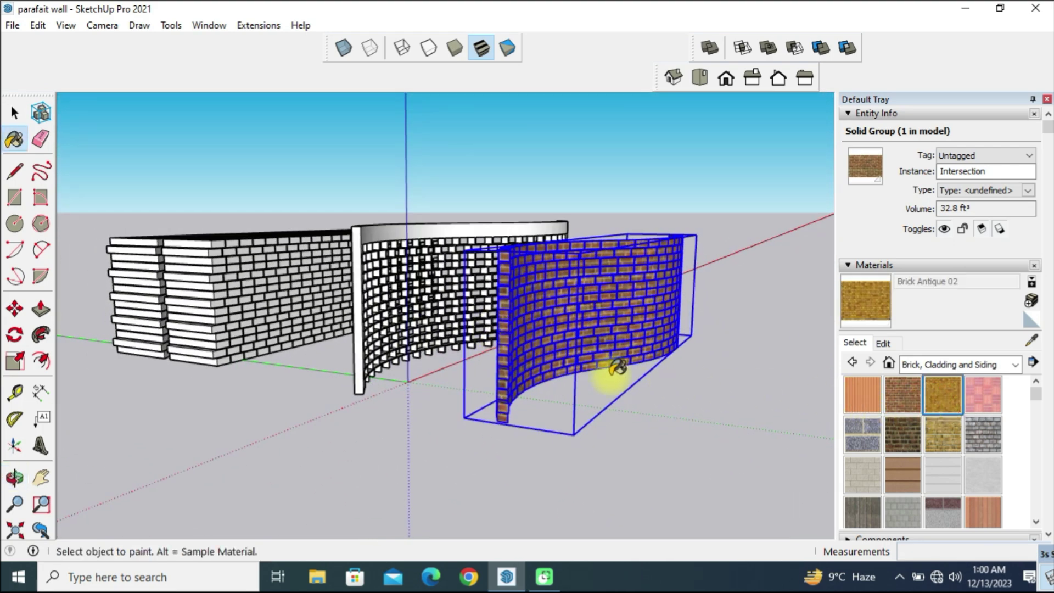
{"action": "left_click", "coordinate": [529, 301]}
{"action": "scroll", "coordinate": [569, 302], "scroll_direction": "up", "scroll_amount": 2}
{"action": "middle_click_drag", "start_coordinate": [648, 331], "coordinate": [438, 323]}
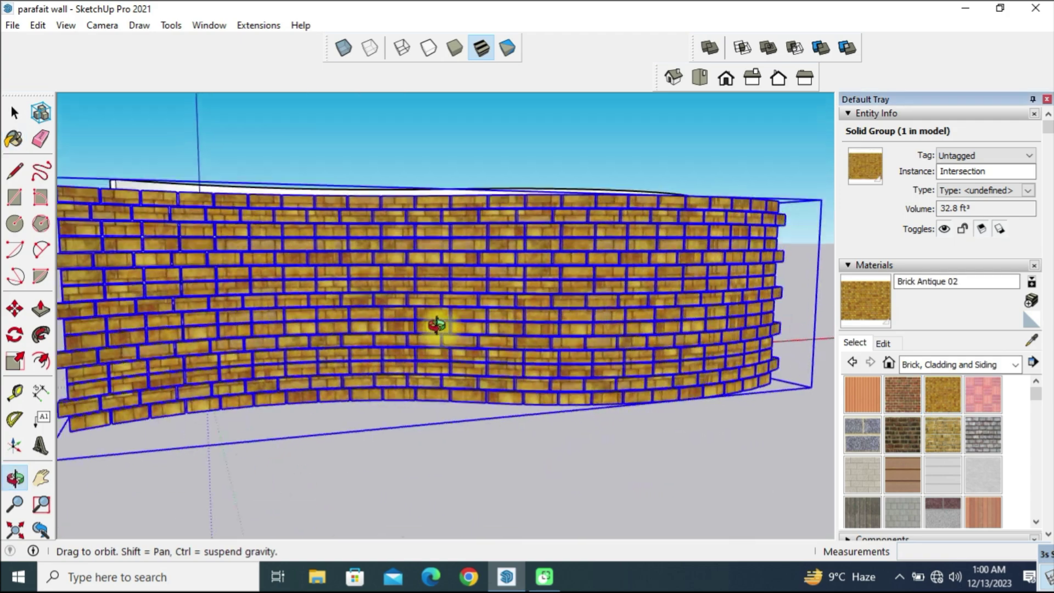
{"action": "scroll", "coordinate": [550, 298], "scroll_direction": "up", "scroll_amount": 3}
{"action": "mouse_move", "coordinate": [539, 302]}
{"action": "middle_mouse_down"}
{"action": "mouse_move", "coordinate": [740, 349]}
{"action": "mouse_move", "coordinate": [760, 344]}
{"action": "middle_mouse_up"}
- Resize the Brick Antique 02 texture to an 8-inch width, then clear the selection
{"action": "left_click", "coordinate": [885, 343]}
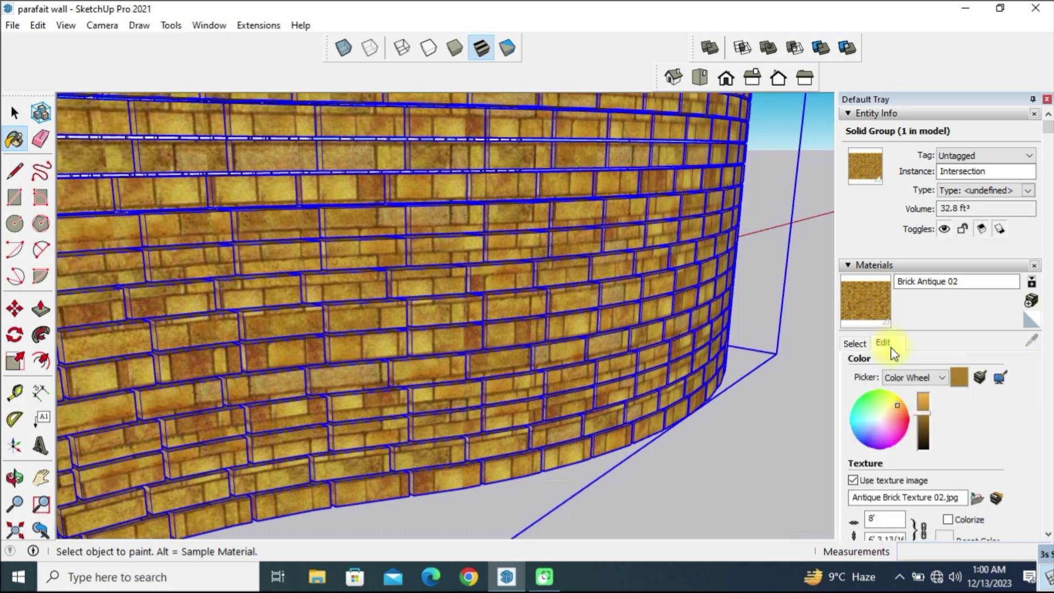
{"action": "scroll", "coordinate": [884, 503], "scroll_direction": "down", "scroll_amount": 3}
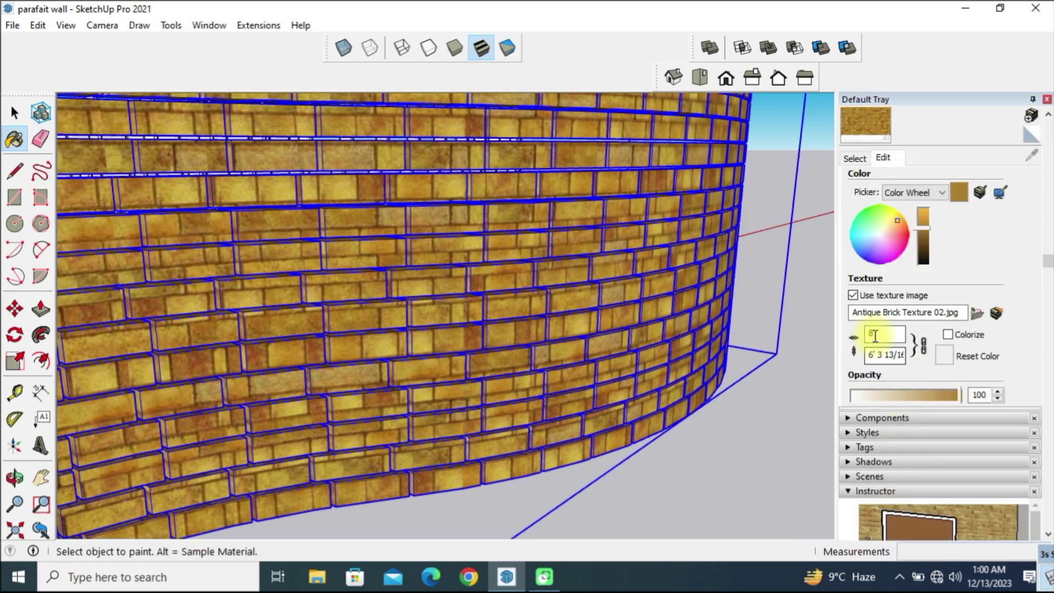
{"action": "double_click", "coordinate": [873, 336]}
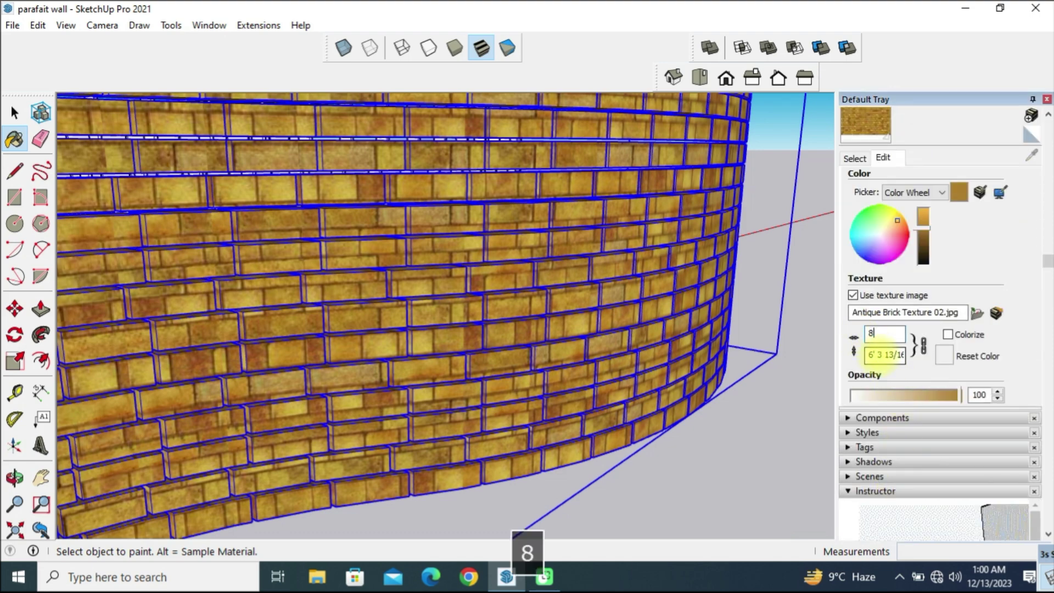
{"action": "type", "text": "1"}
{"action": "key", "text": "Return"}
{"action": "scroll", "coordinate": [875, 340], "scroll_direction": "down", "scroll_amount": 5}
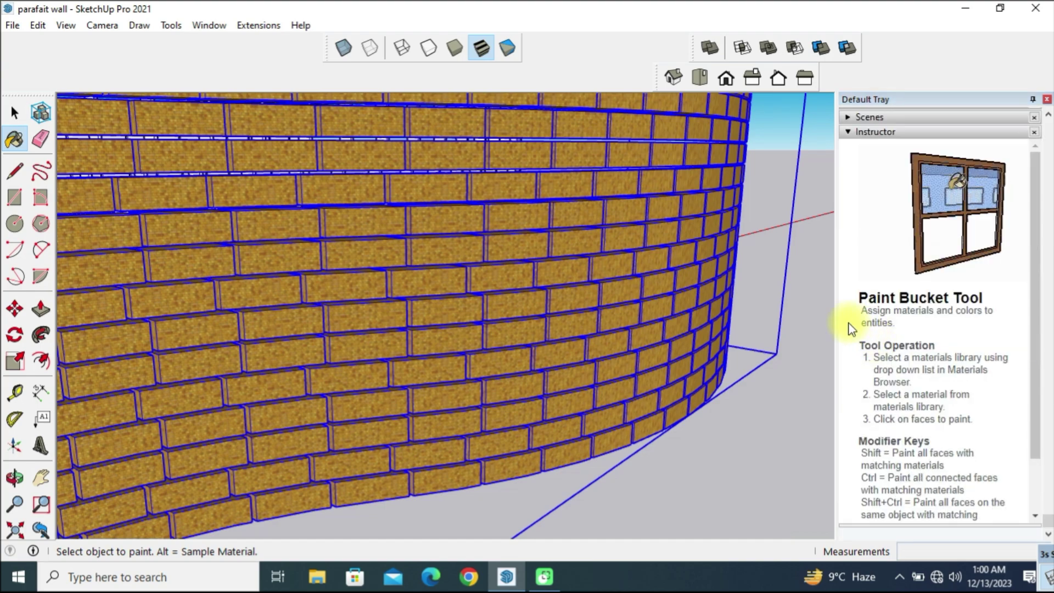
{"action": "scroll", "coordinate": [661, 299], "scroll_direction": "down", "scroll_amount": 3}
{"action": "scroll", "coordinate": [654, 298], "scroll_direction": "down", "scroll_amount": 3}
{"action": "middle_click_drag", "start_coordinate": [369, 382], "coordinate": [424, 431]}
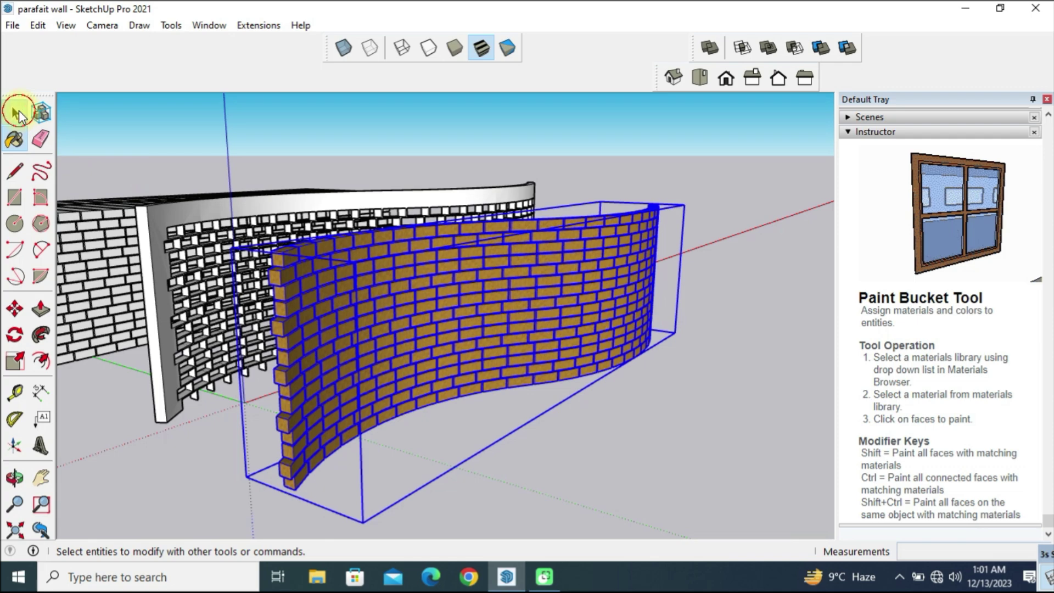
{"action": "left_click", "coordinate": [15, 112]}
{"action": "left_click", "coordinate": [642, 420]}
{"action": "mouse_move", "coordinate": [645, 416]}
{"action": "middle_mouse_down"}
{"action": "mouse_move", "coordinate": [558, 407]}
{"action": "mouse_move", "coordinate": [329, 302]}
{"action": "mouse_move", "coordinate": [369, 419]}
{"action": "mouse_move", "coordinate": [428, 417]}
{"action": "middle_mouse_up"}
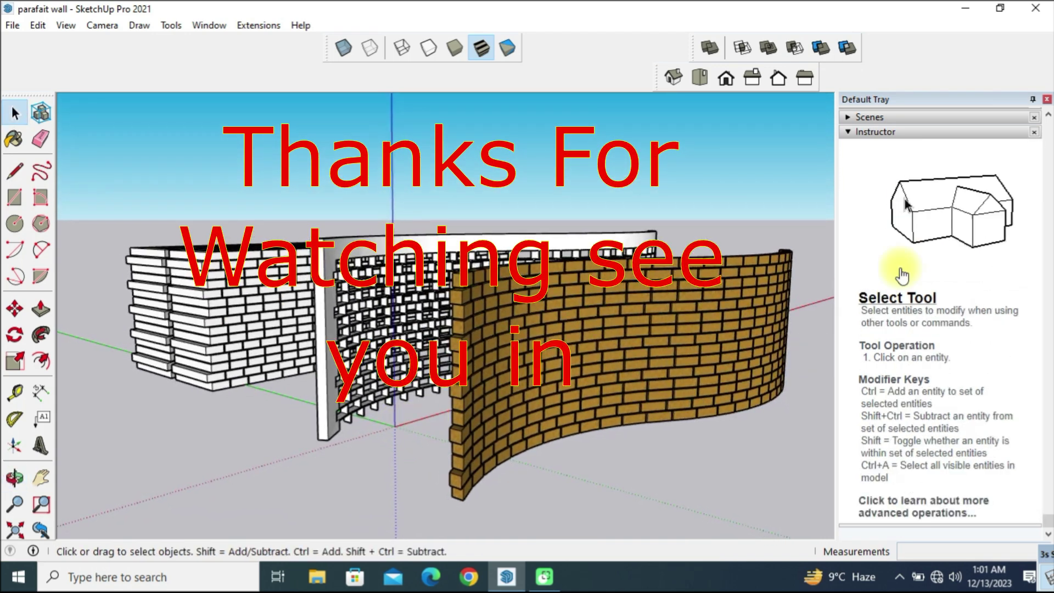
- Hide the Default Tray and orbit and zoom around the finished textured walls
{"action": "left_click", "coordinate": [1047, 99]}
{"action": "scroll", "coordinate": [794, 357], "scroll_direction": "up", "scroll_amount": 1}
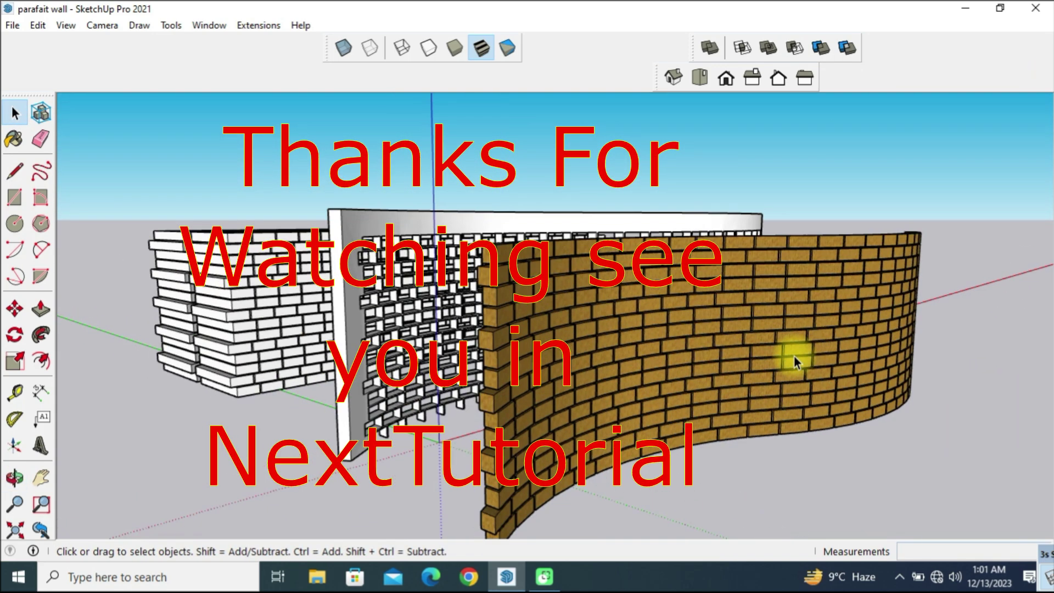
{"action": "mouse_move", "coordinate": [908, 436]}
{"action": "middle_mouse_down"}
{"action": "mouse_move", "coordinate": [784, 466]}
{"action": "mouse_move", "coordinate": [616, 471]}
{"action": "mouse_move", "coordinate": [527, 449]}
{"action": "mouse_move", "coordinate": [532, 401]}
{"action": "middle_mouse_up"}
{"action": "scroll", "coordinate": [451, 440], "scroll_direction": "down", "scroll_amount": 1}
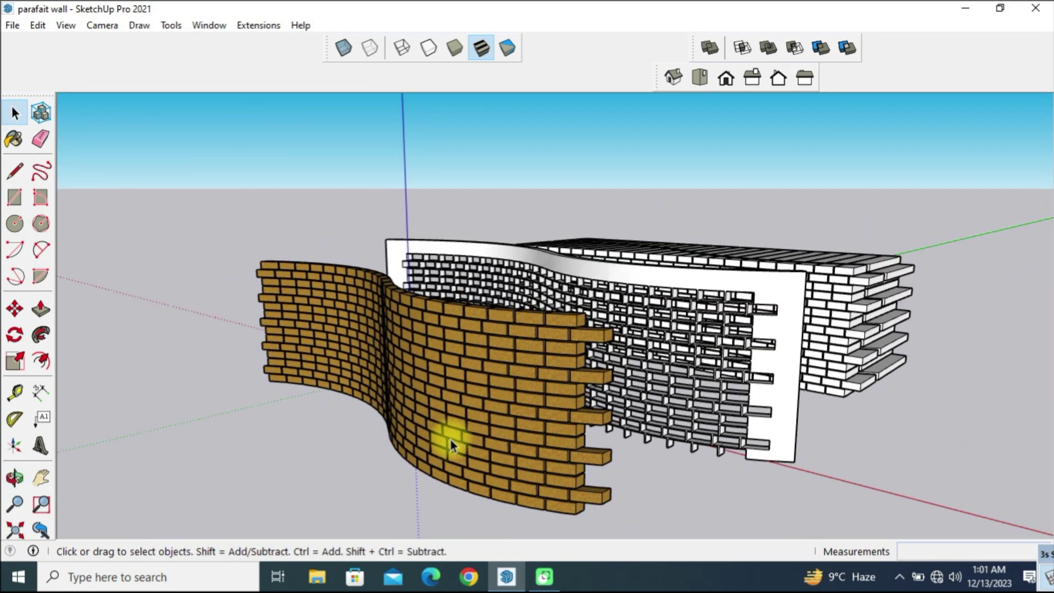
{"action": "scroll", "coordinate": [451, 445], "scroll_direction": "up", "scroll_amount": 1}
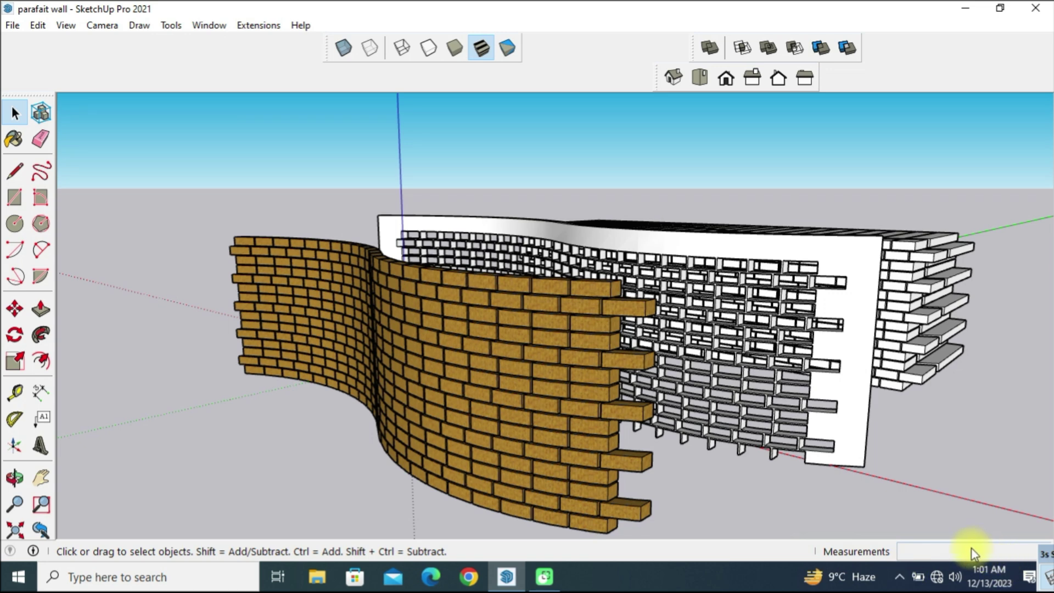